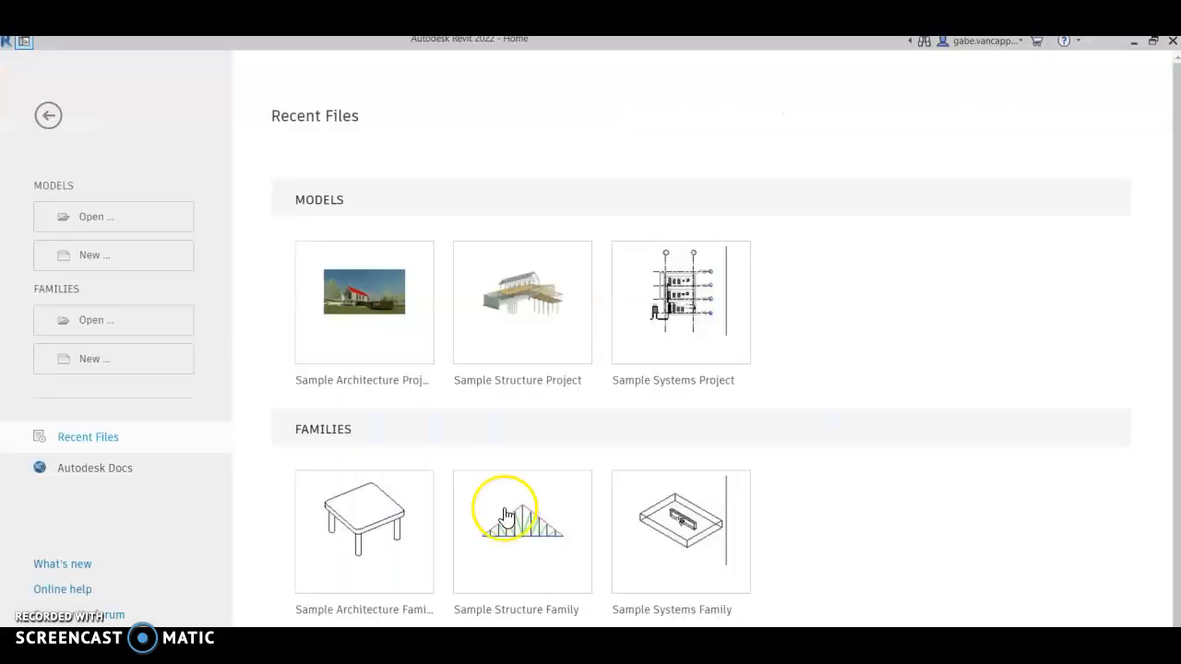
# - Create a new project from the Imperial-Architectural Template
pyautogui.click(97, 258)
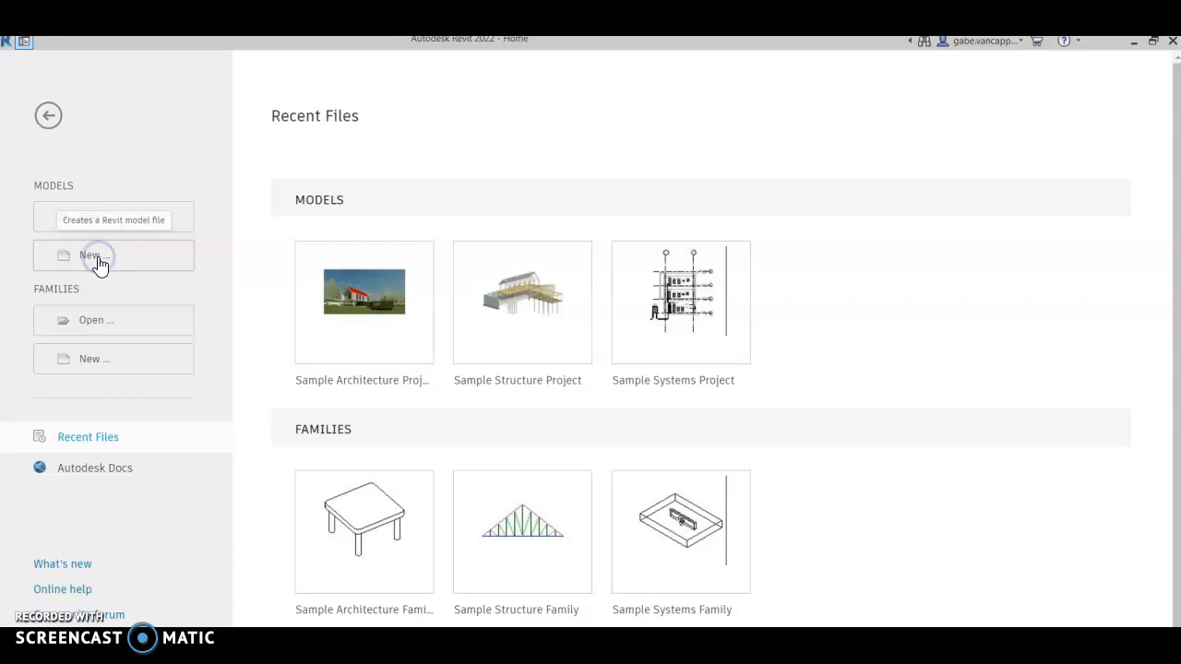
pyautogui.click(575, 324)
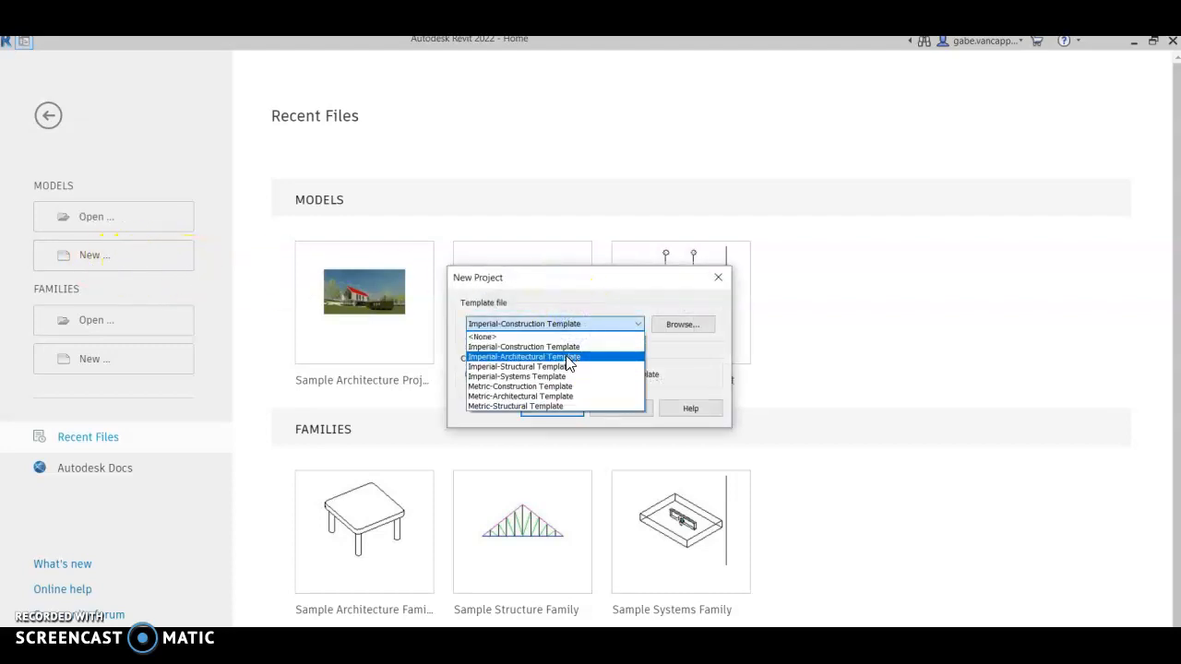
pyautogui.click(566, 357)
pyautogui.click(561, 409)
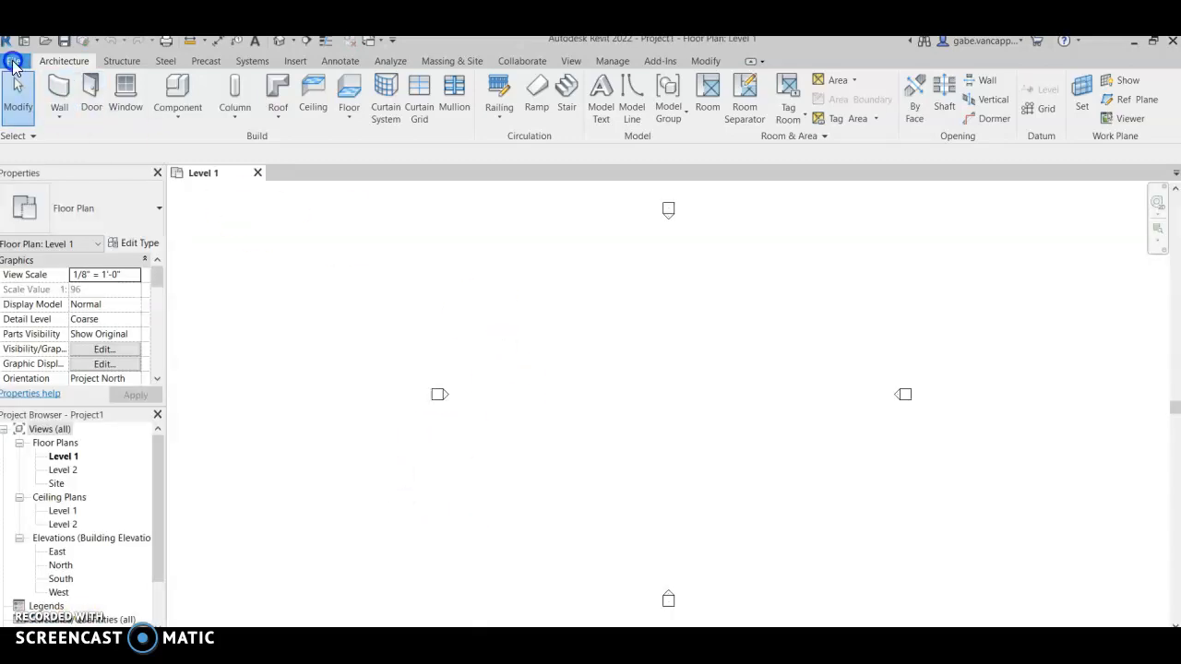
# - Save the project as "Flooring Materials Sketch" in the Green Architecture folder
pyautogui.click(14, 61)
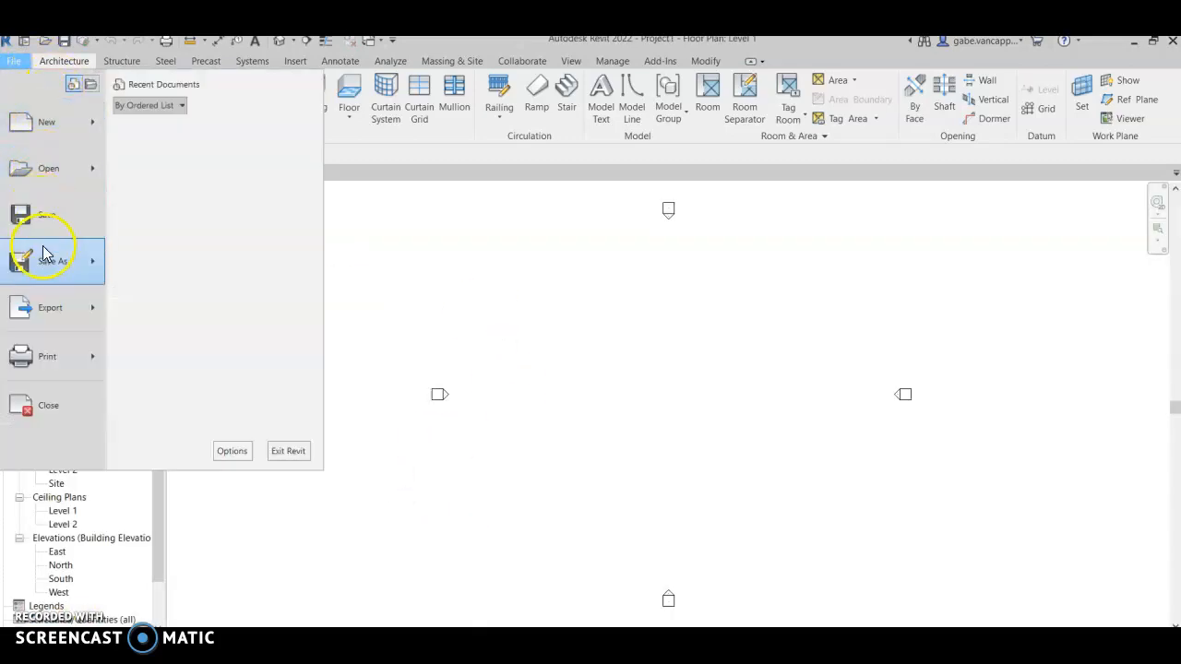
pyautogui.moveTo(43, 260)
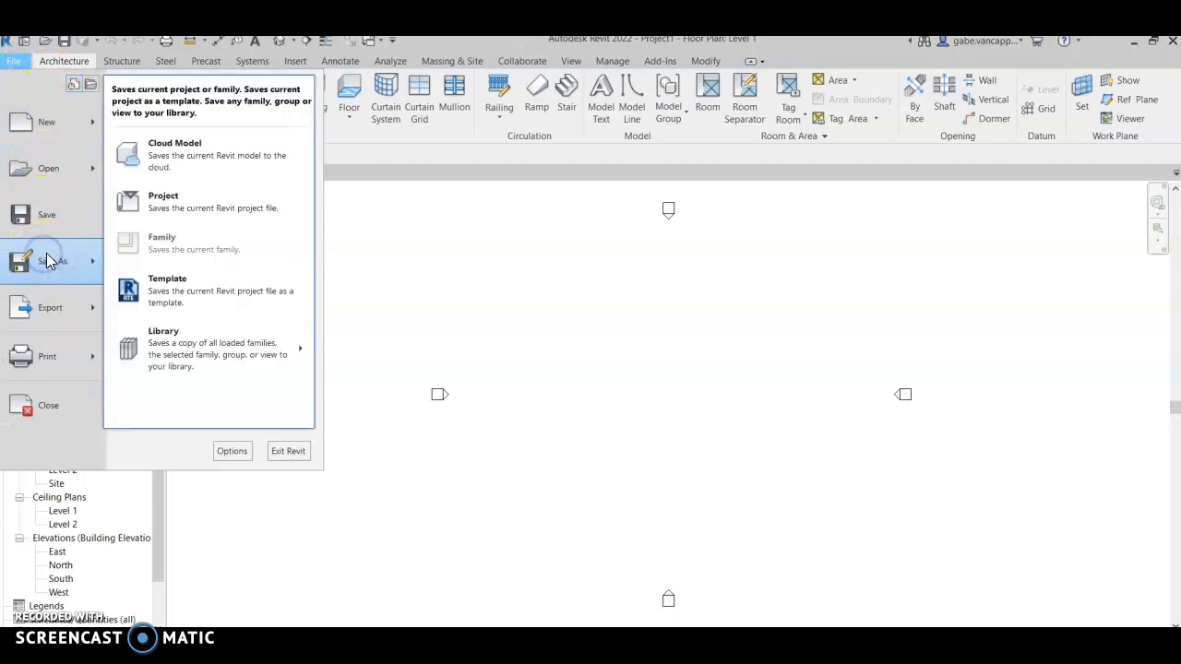
pyautogui.click(222, 207)
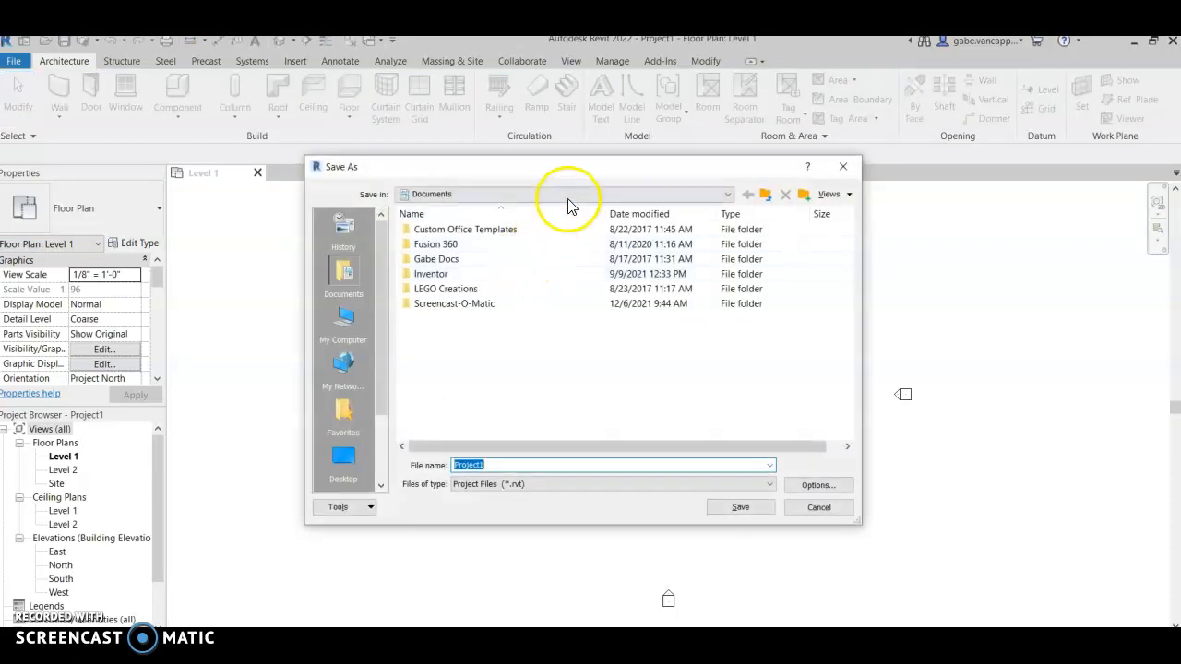
pyautogui.click(602, 197)
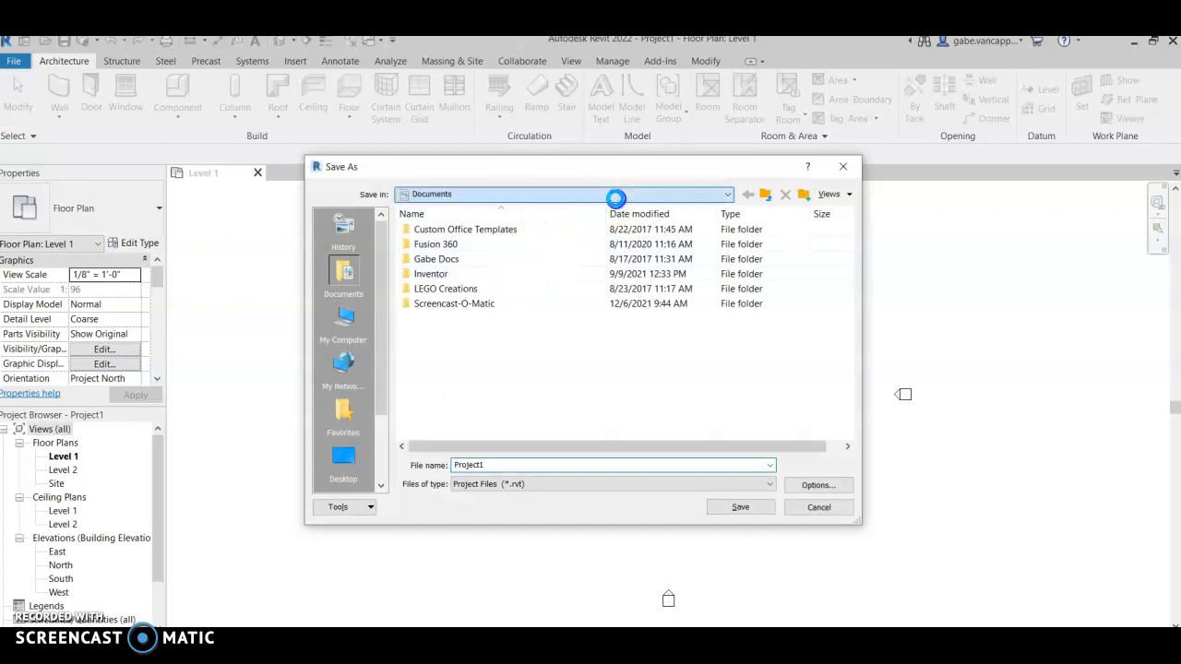
pyautogui.click(616, 197)
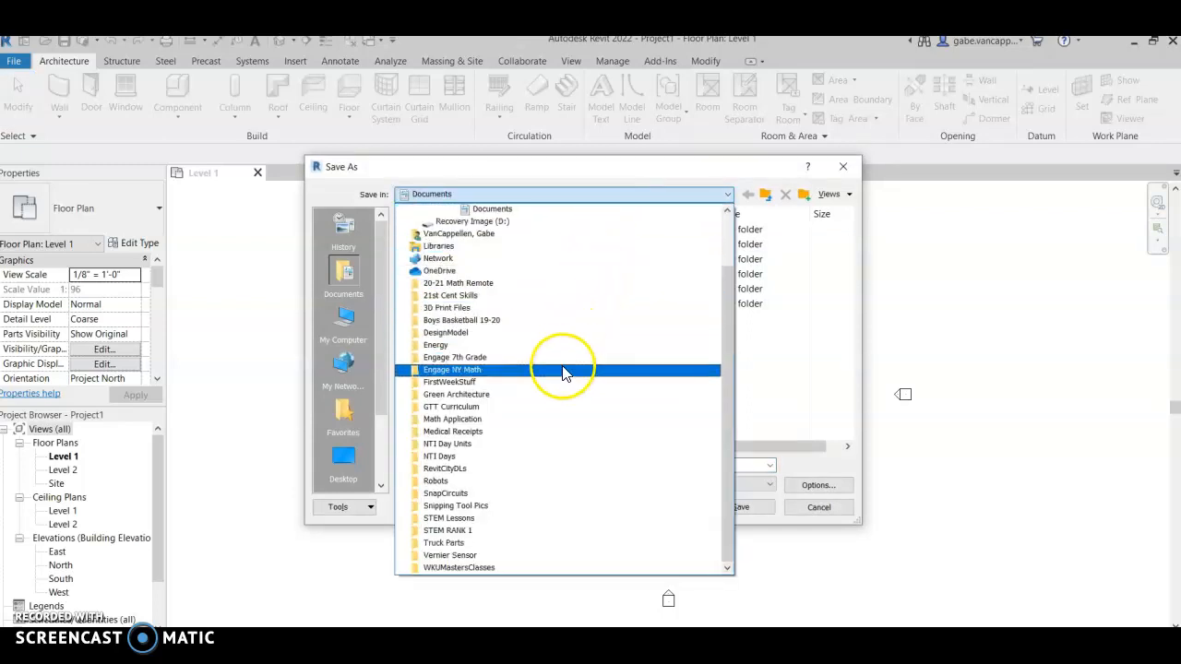
pyautogui.click(561, 395)
pyautogui.doubleClick(519, 466)
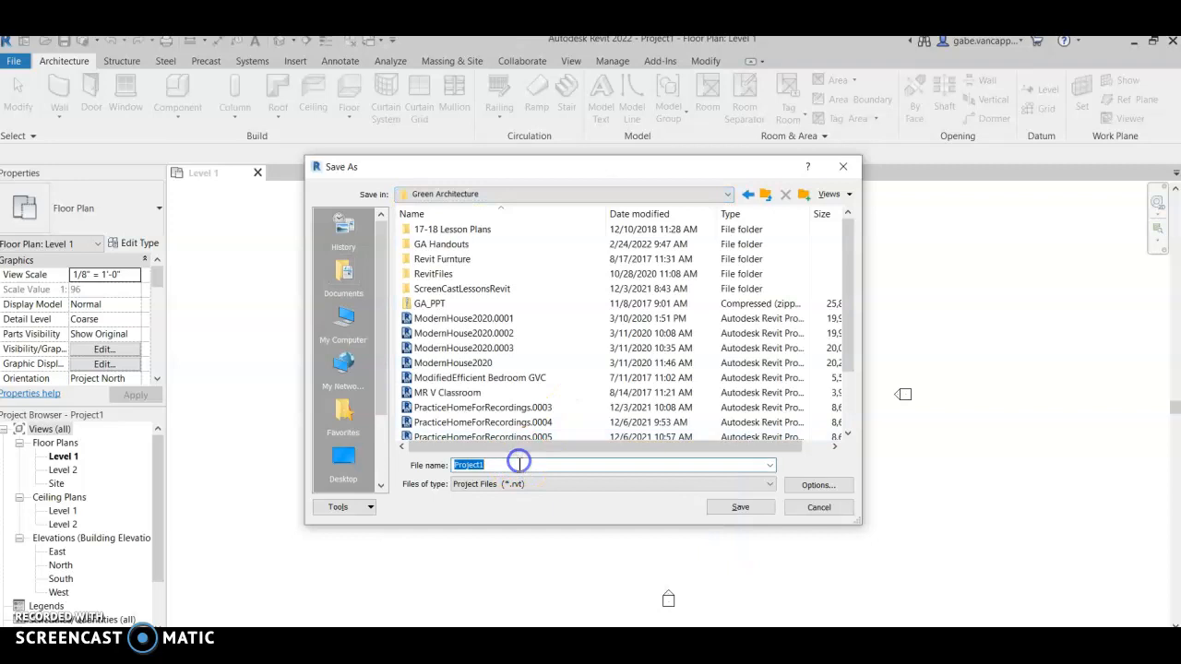
pyautogui.write('Flooring Materials Sketch')
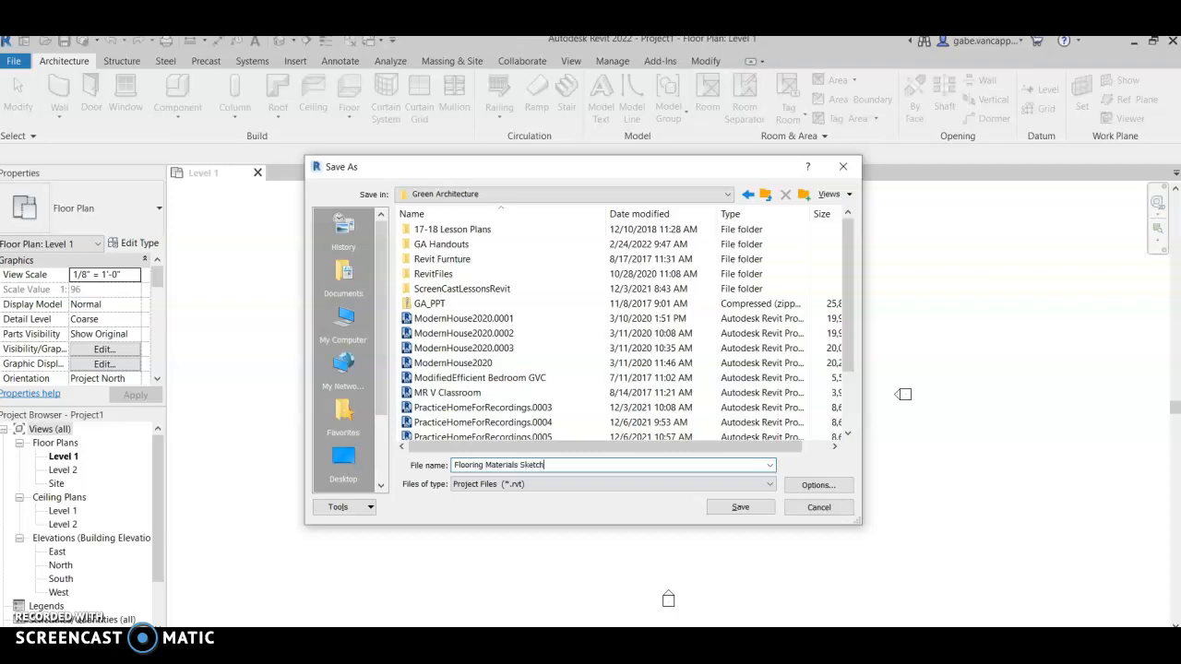
pyautogui.click(740, 506)
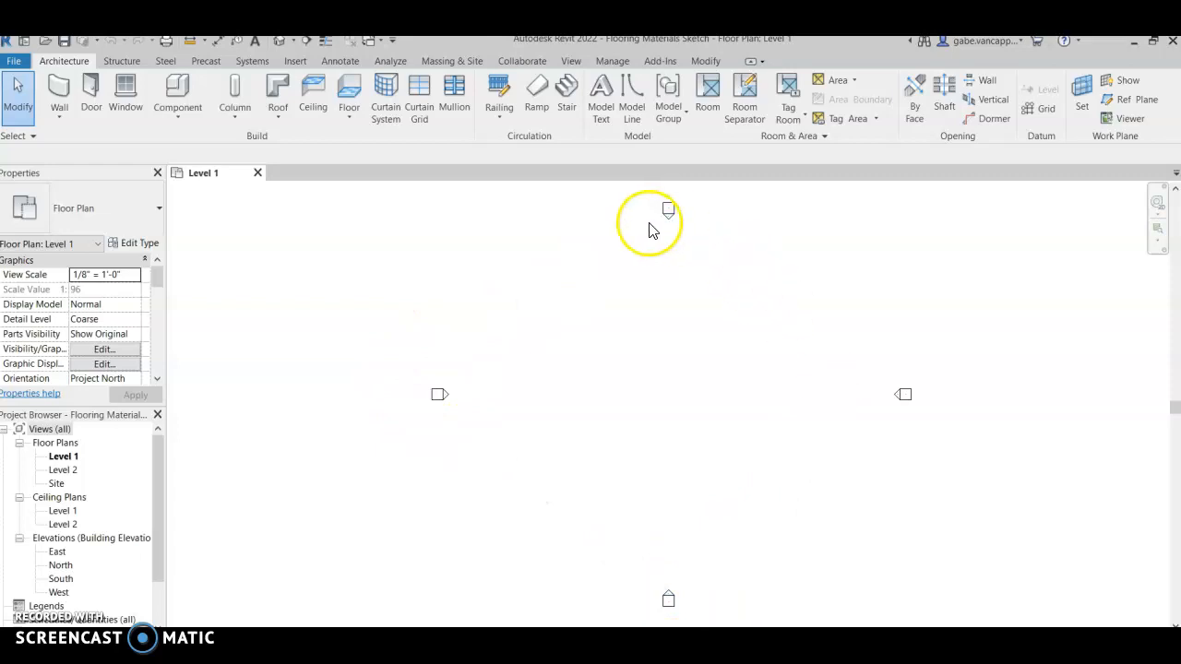
# - Start the Wall tool with the basic wall type Interior - 5 1/2" Partition (1-hr)
pyautogui.scroll(1, 618, 394)
pyautogui.scroll(-1, 655, 394)
pyautogui.moveTo(690, 406); pyautogui.dragTo(518, 416, button='middle')
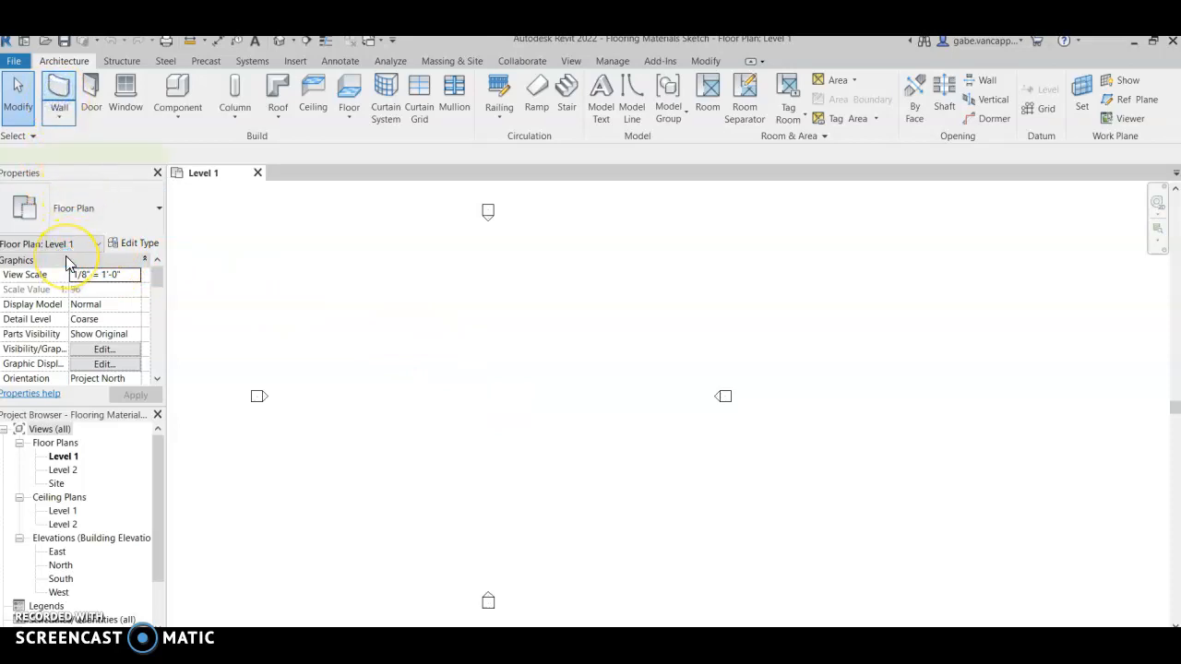
pyautogui.press('w')
pyautogui.press('a')
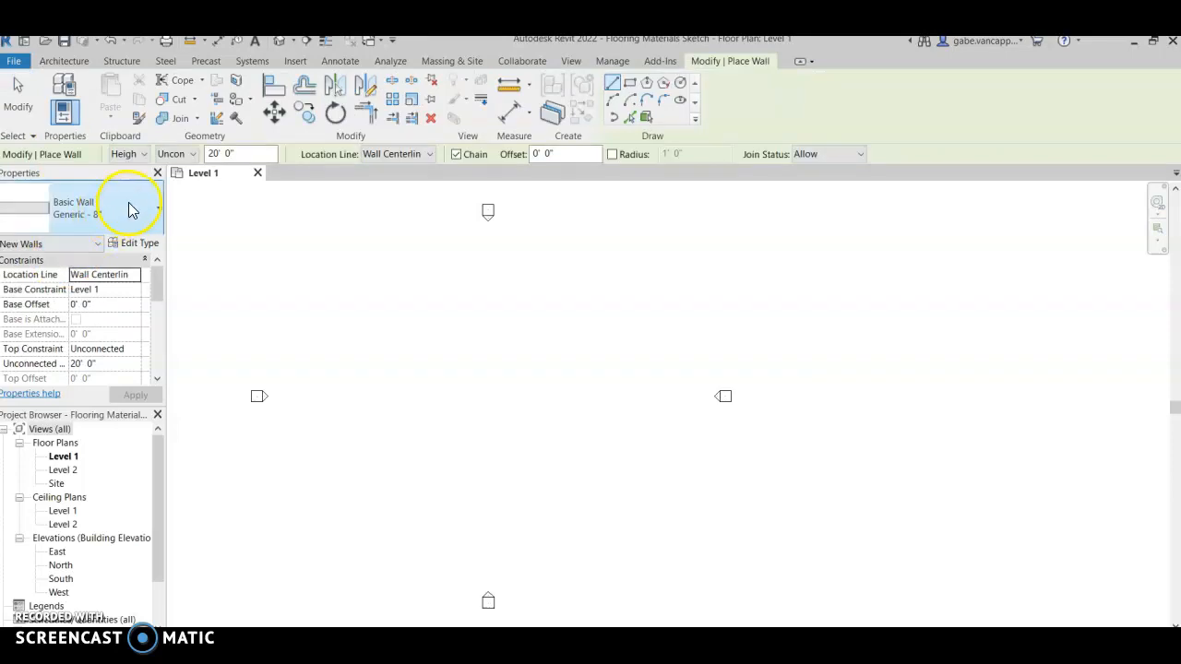
pyautogui.click(160, 209)
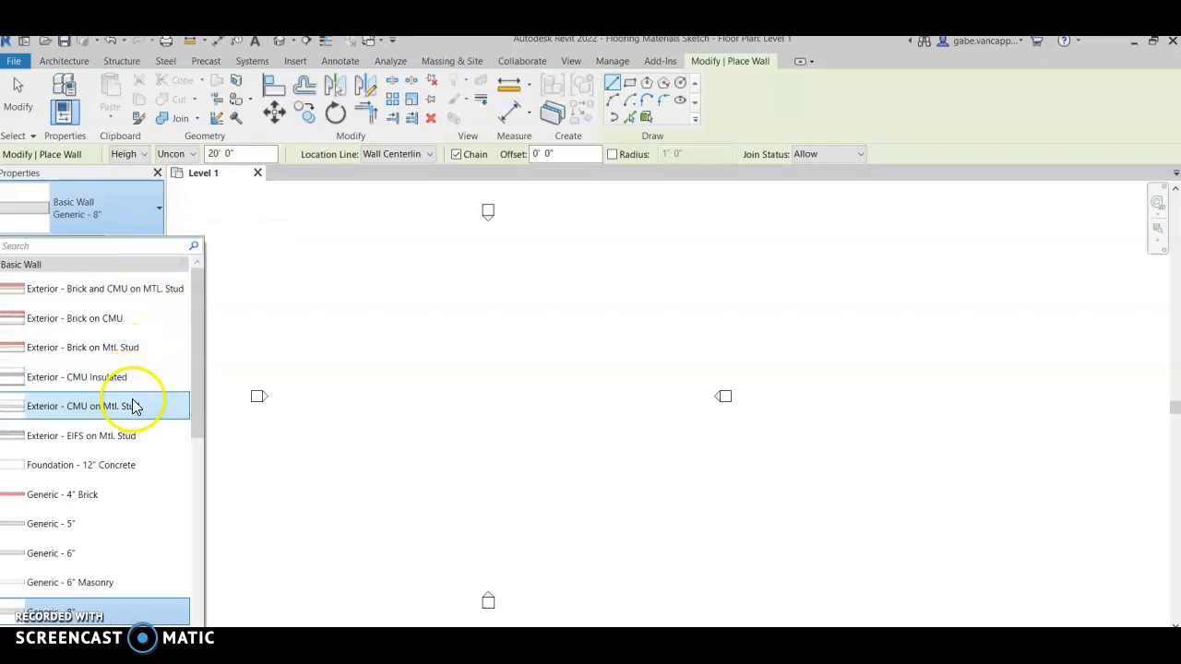
pyautogui.scroll(-2, 132, 406)
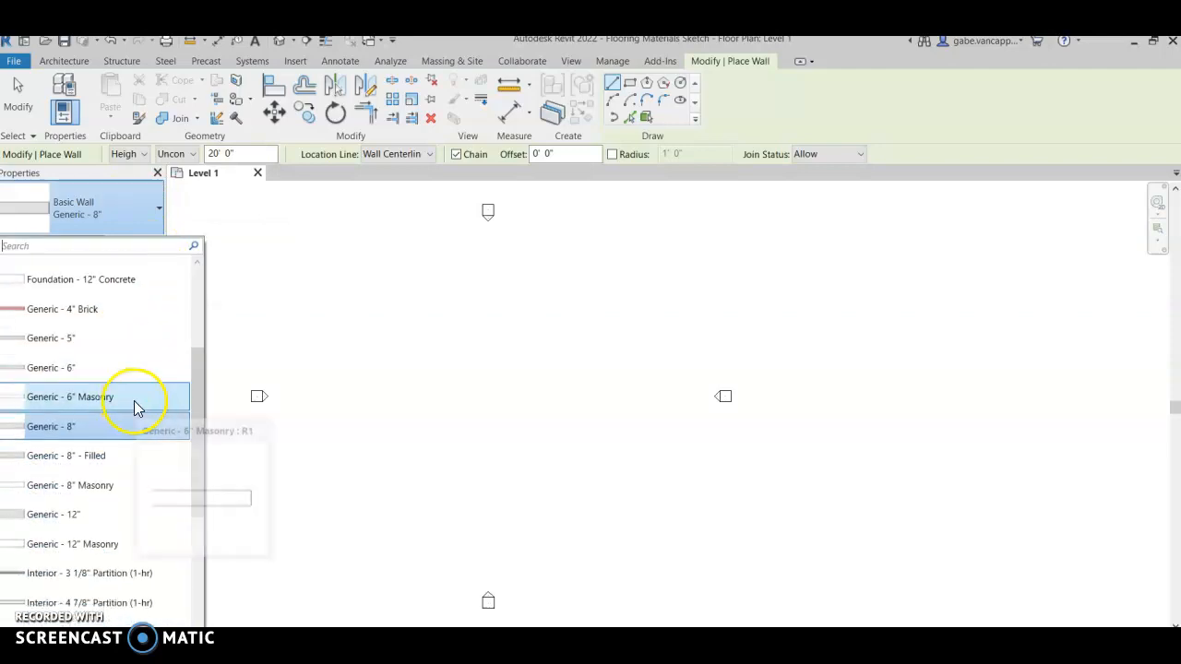
pyautogui.scroll(-1, 138, 415)
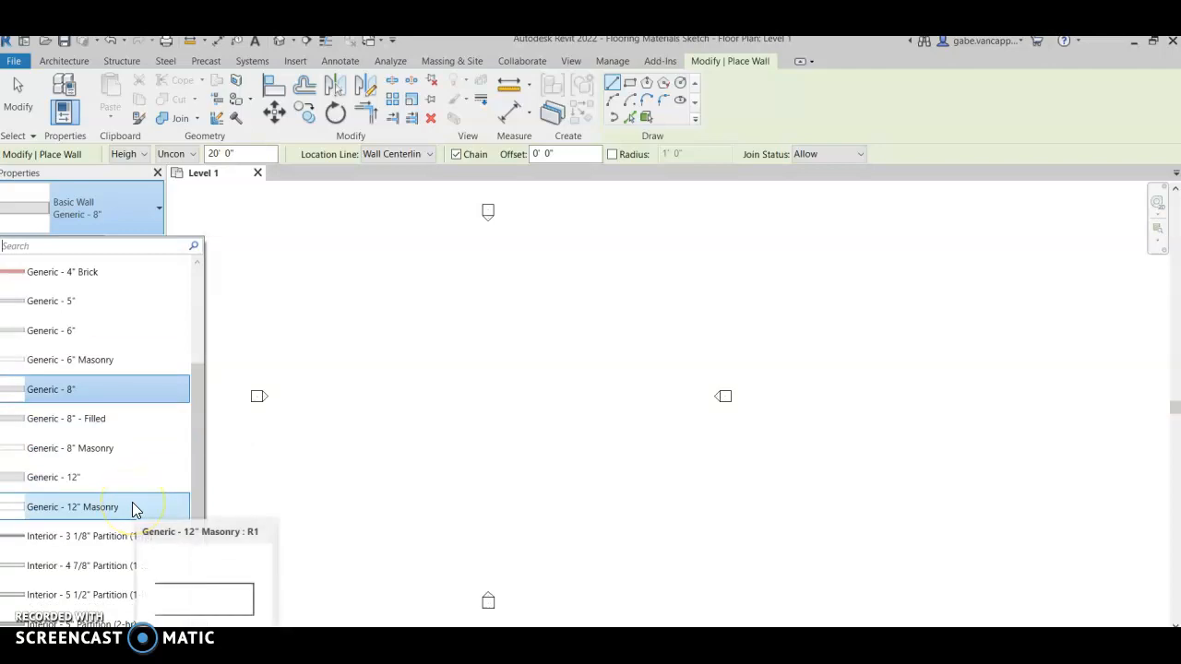
pyautogui.click(99, 597)
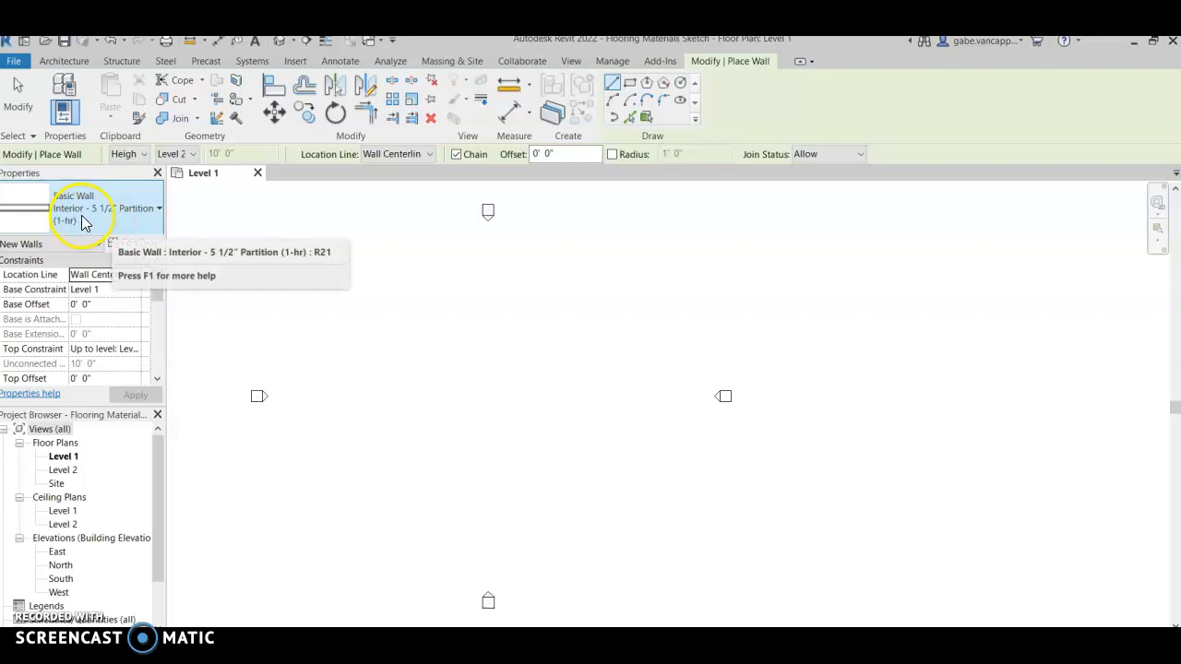
# - Draw four walls on Level 1 enclosing a rectangular room 32' wide and 28' deep
pyautogui.click(304, 280)
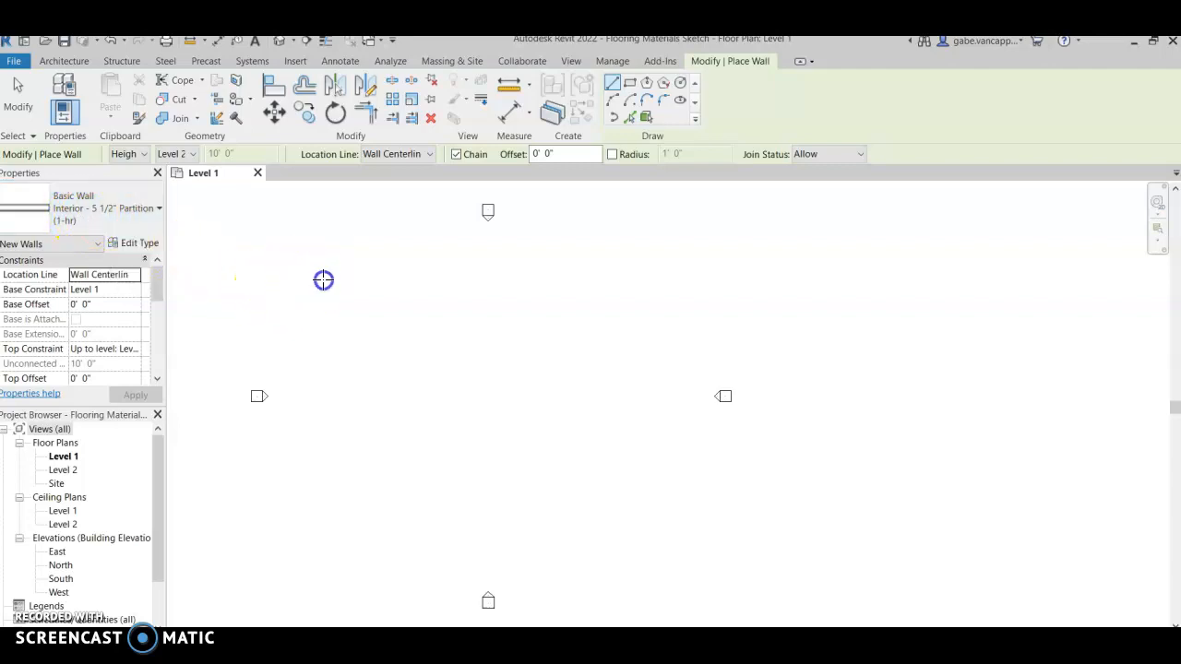
pyautogui.click(387, 277)
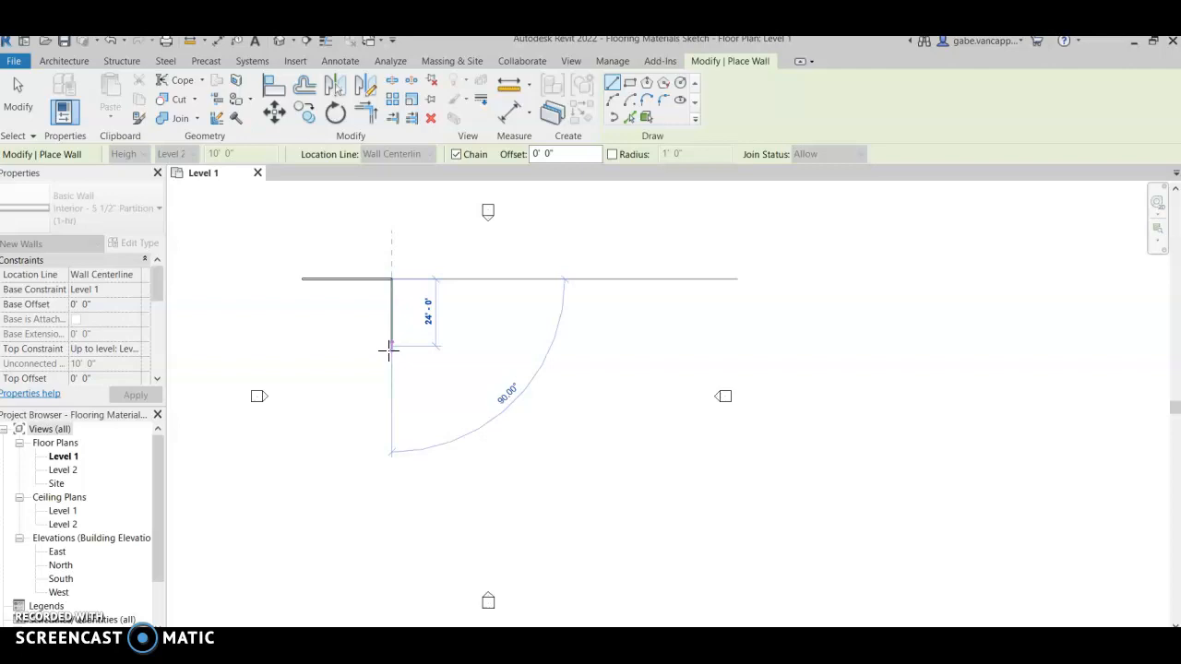
pyautogui.click(337, 353)
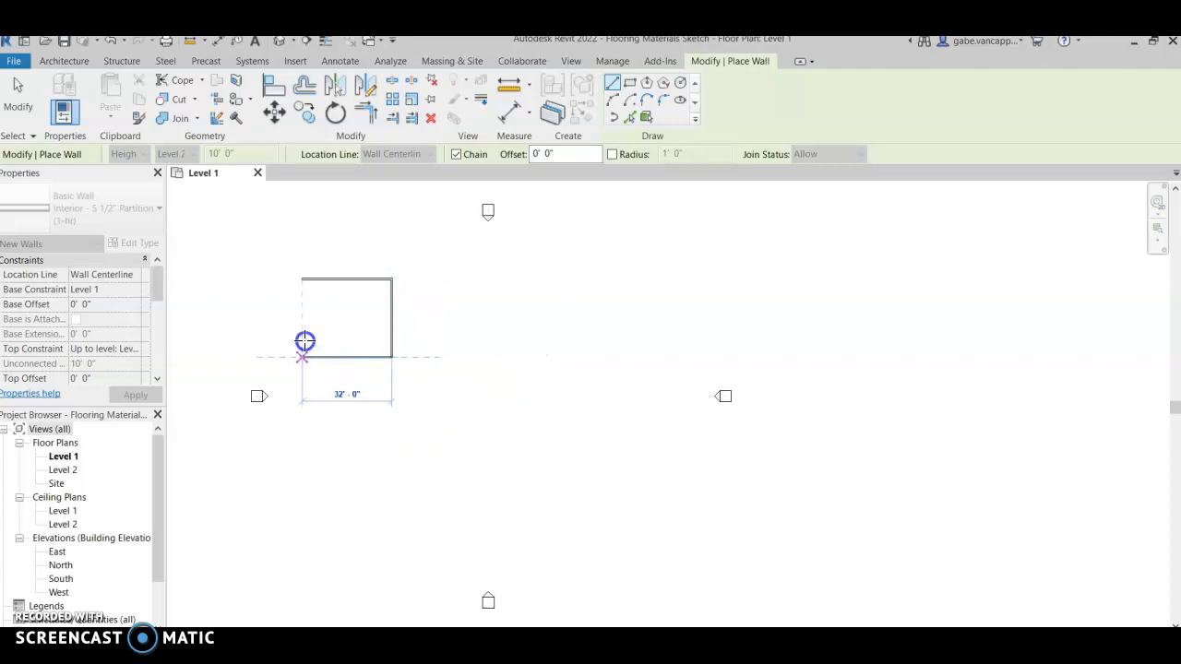
pyautogui.click(304, 289)
pyautogui.press('Escape')
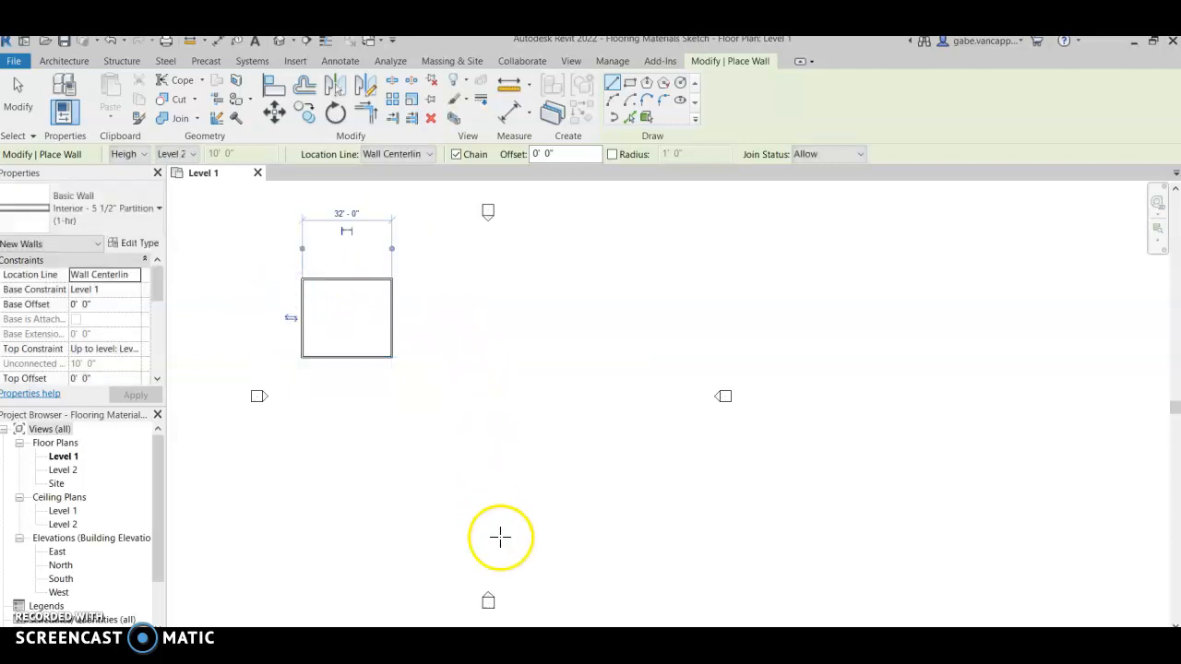
# - Consult the Word floor plan, return to Revit and draw a 13'6" wall extending right from the large room's upper-right corner
pyautogui.click(513, 638)
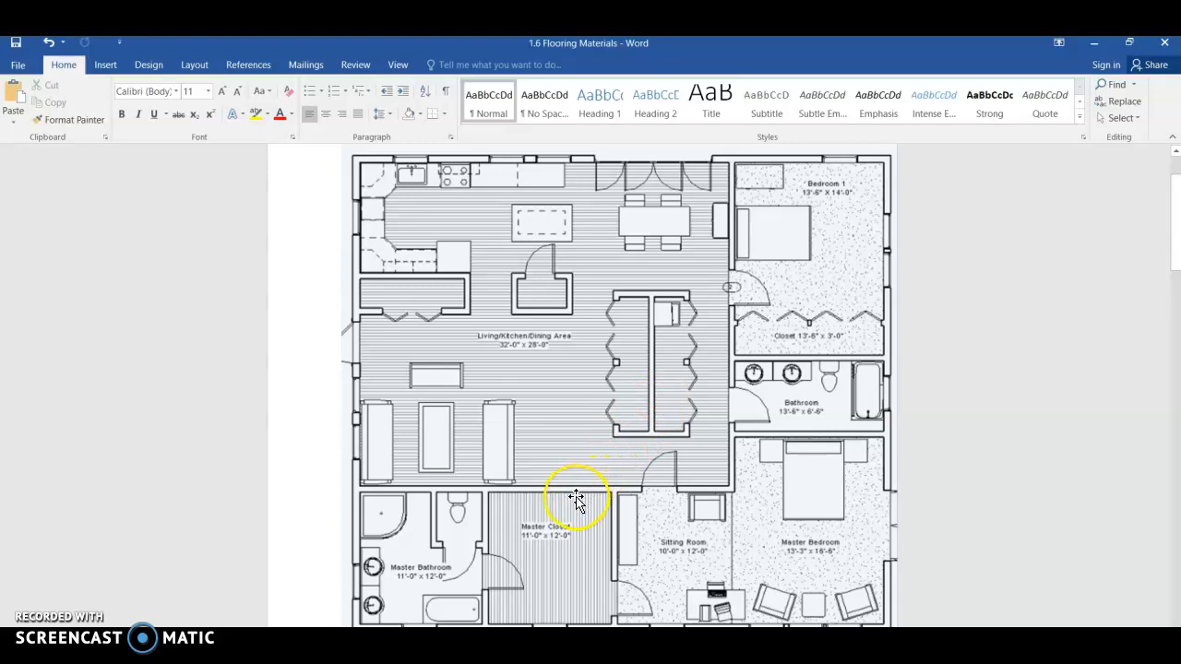
pyautogui.hotkey('alt', 'Tab')
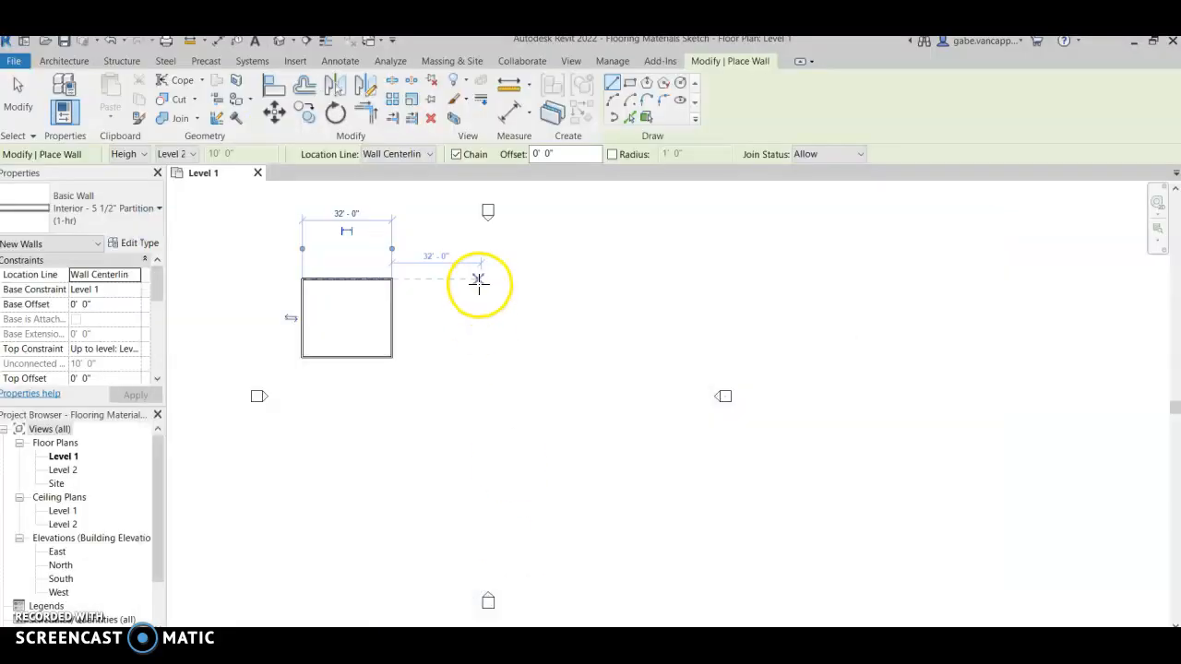
pyautogui.scroll(3, 406, 295)
pyautogui.moveTo(411, 304); pyautogui.dragTo(549, 393, button='middle')
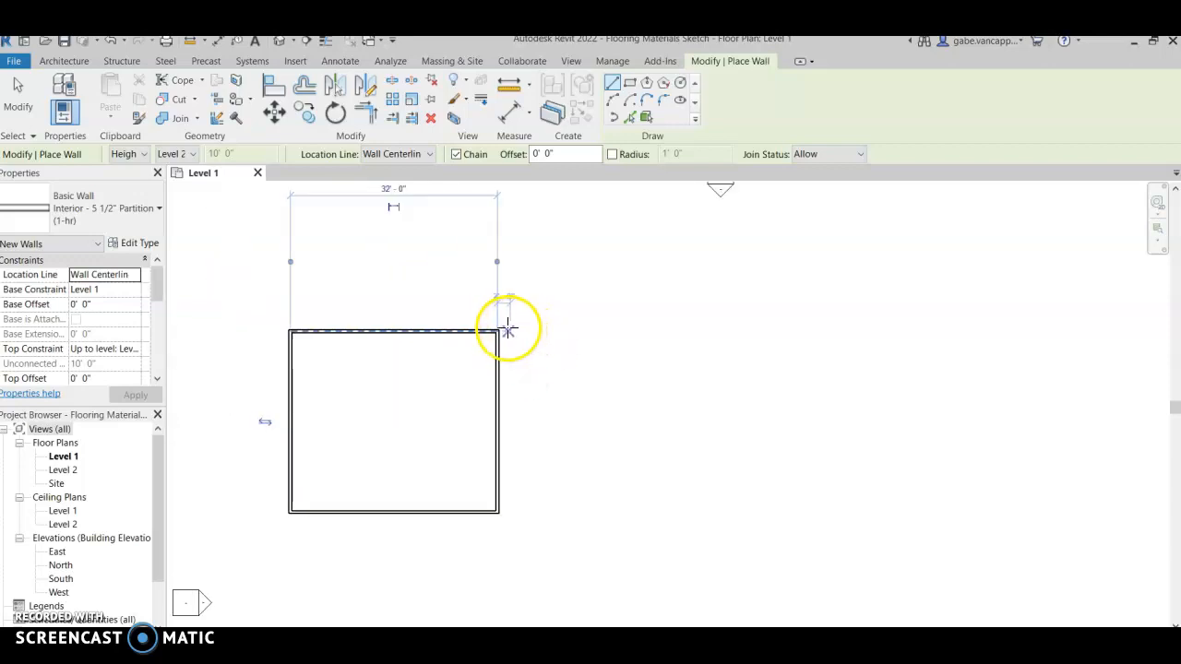
pyautogui.click(497, 330)
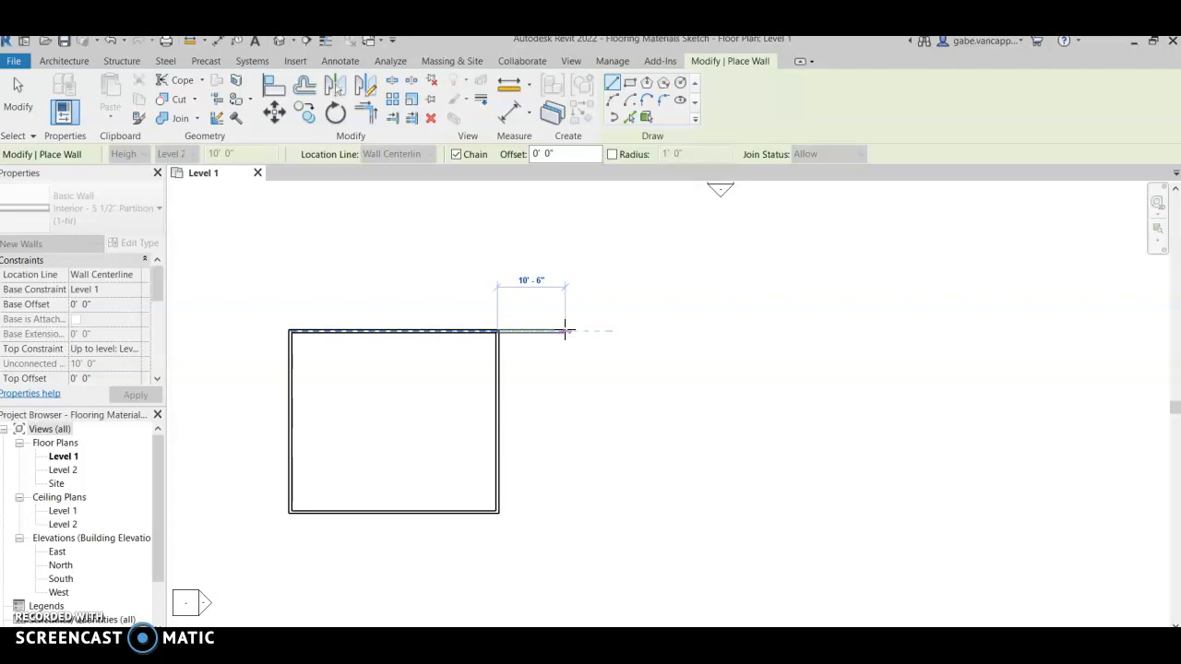
pyautogui.write("13'")
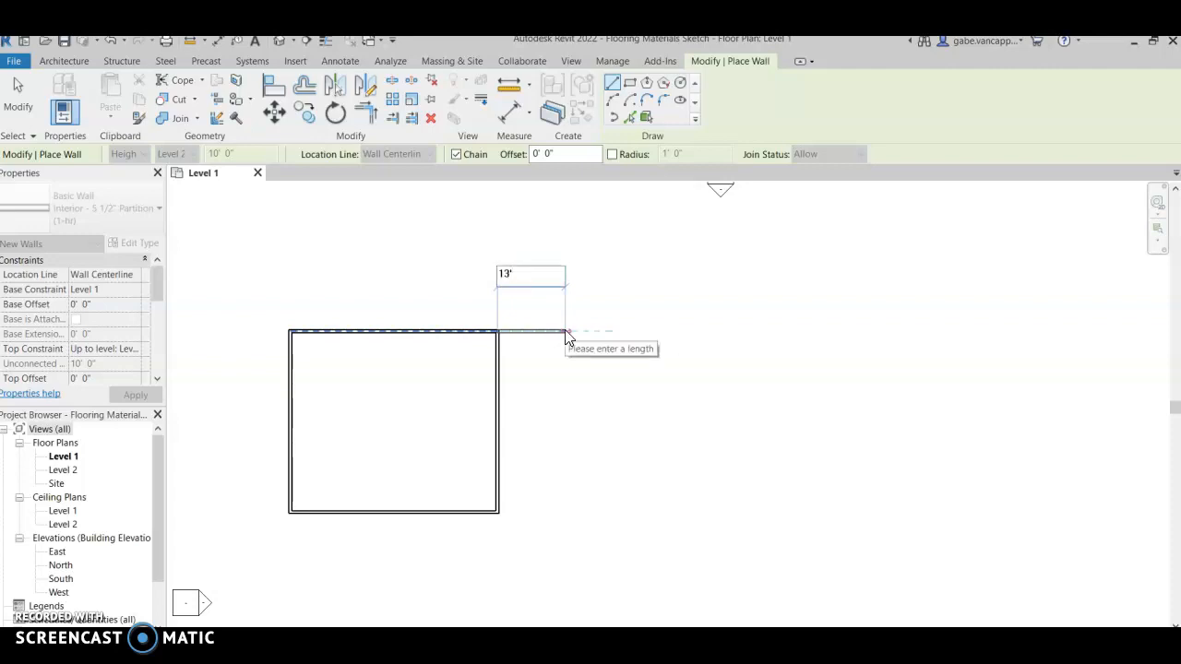
pyautogui.write('6')
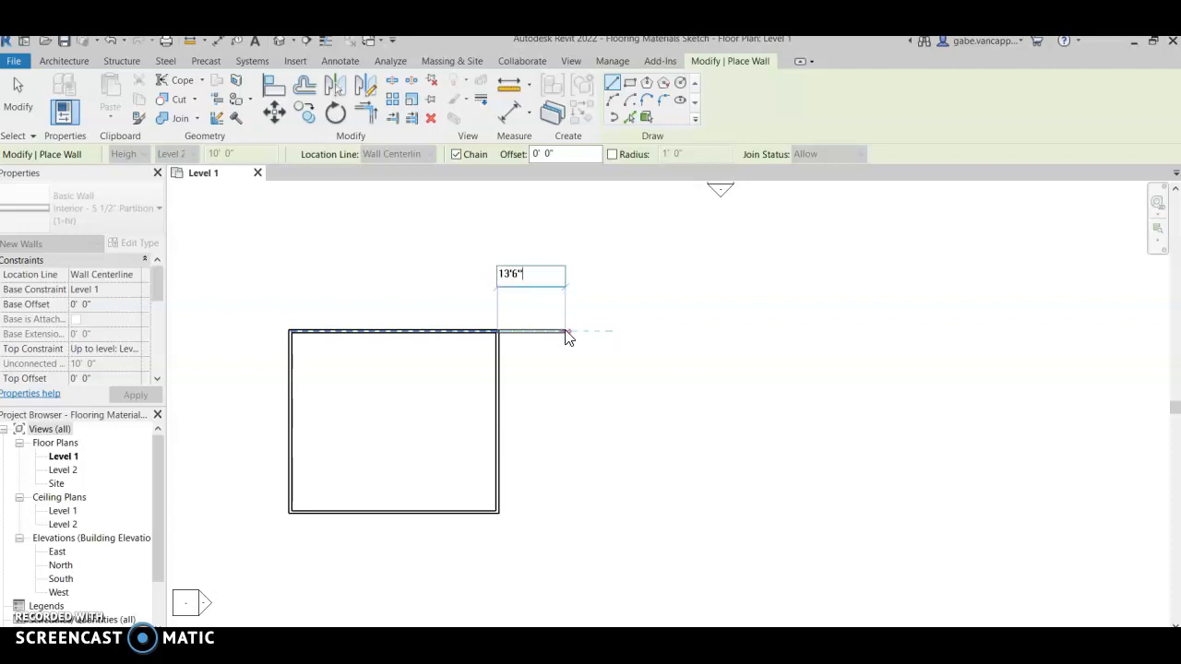
pyautogui.press('Return')
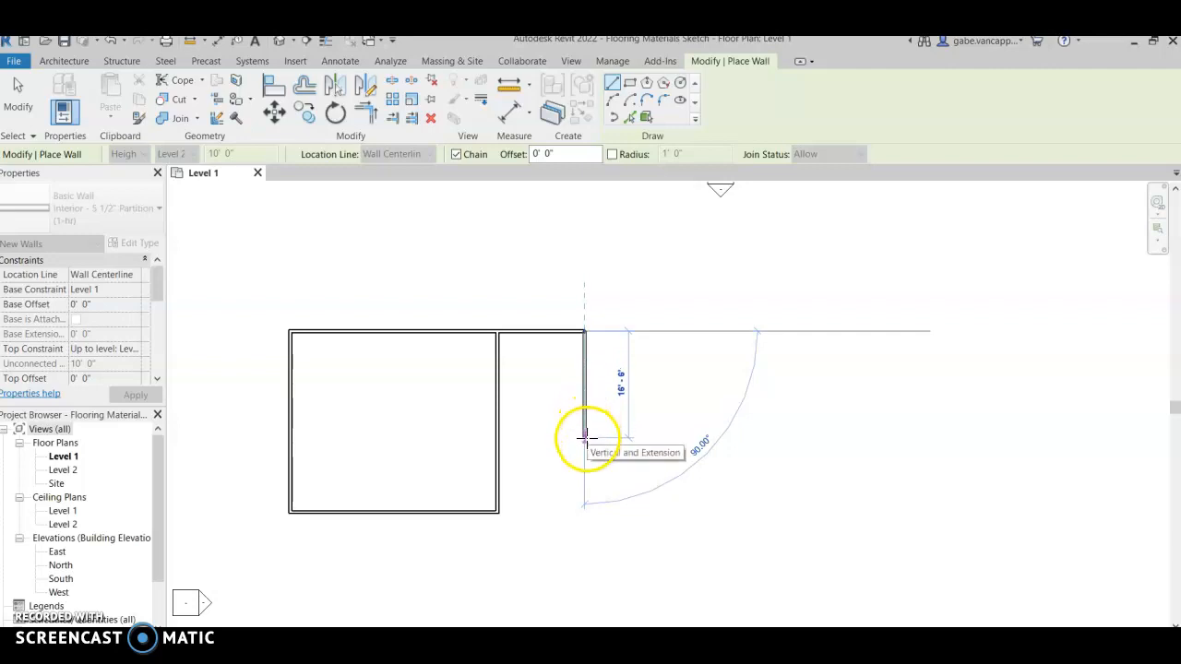
# - Close the bedroom with a 17' wall downward and a wall back to the large room, ending the wall chain
pyautogui.click(585, 440)
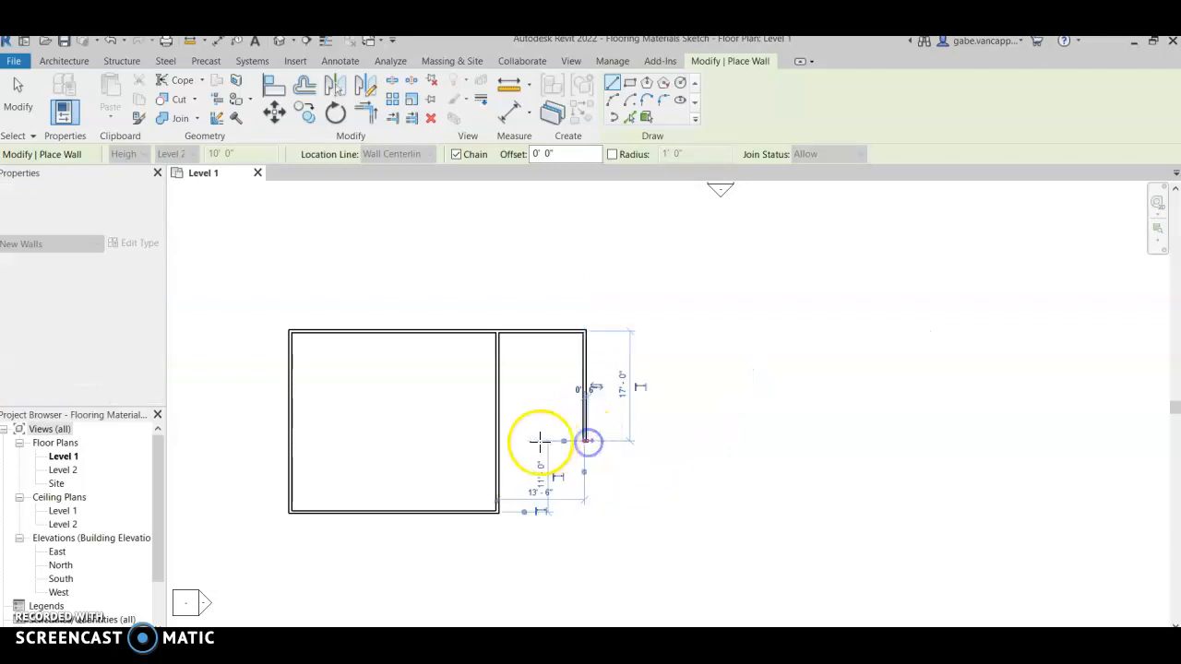
pyautogui.click(499, 440)
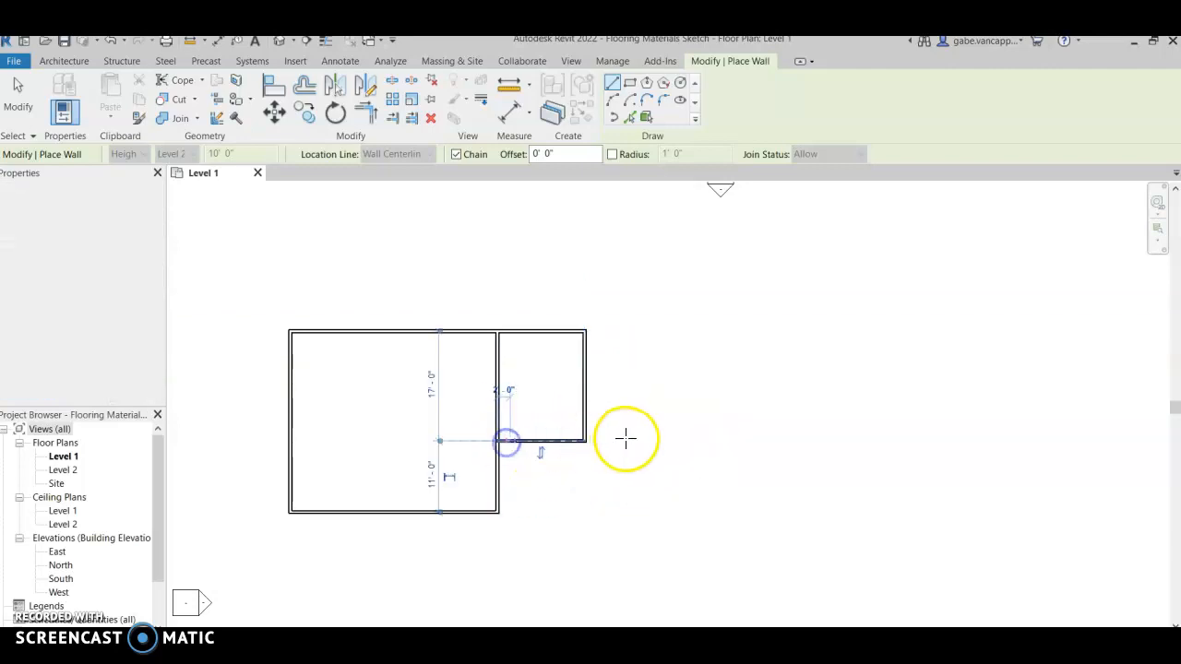
pyautogui.rightClick(532, 542)
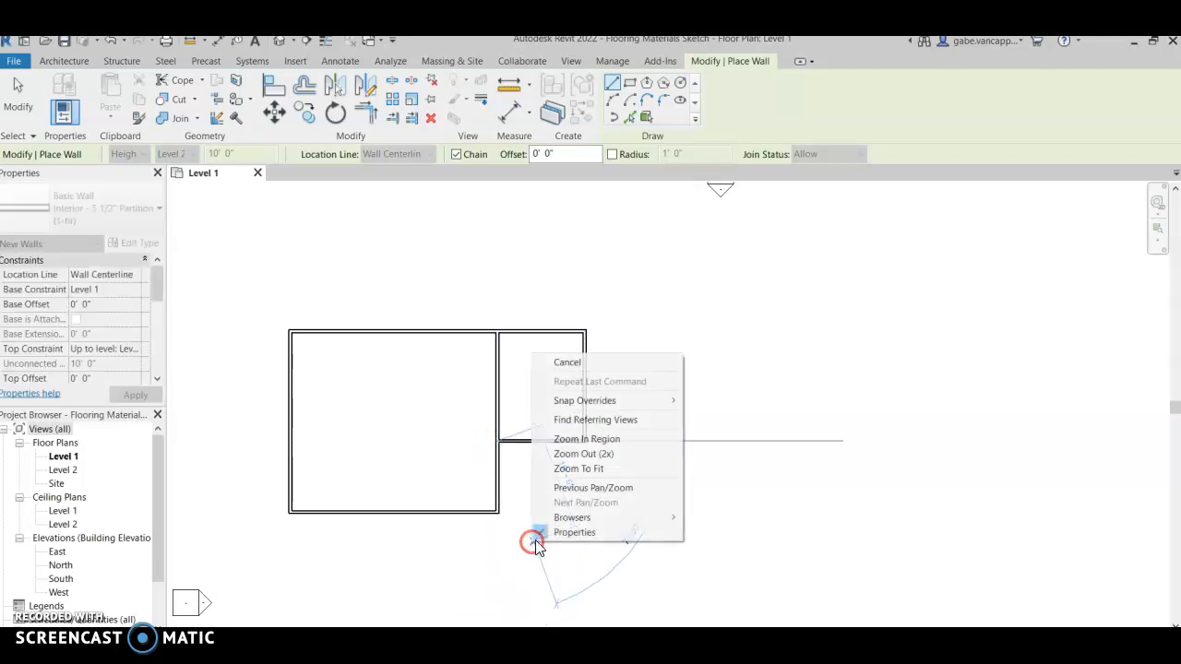
pyautogui.click(566, 365)
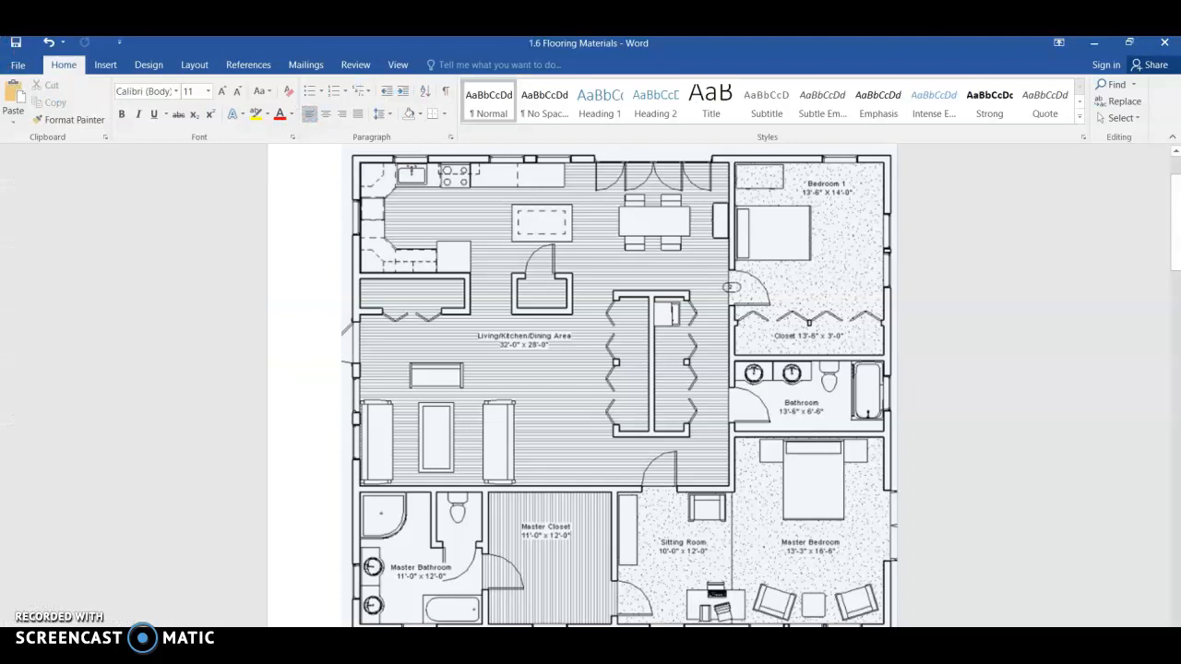
# - Return to Revit and enclose the bathroom with a 6'6" wall down from the bedroom's lower-right corner and a wall back to the large room
pyautogui.hotkey('alt', 'Tab')
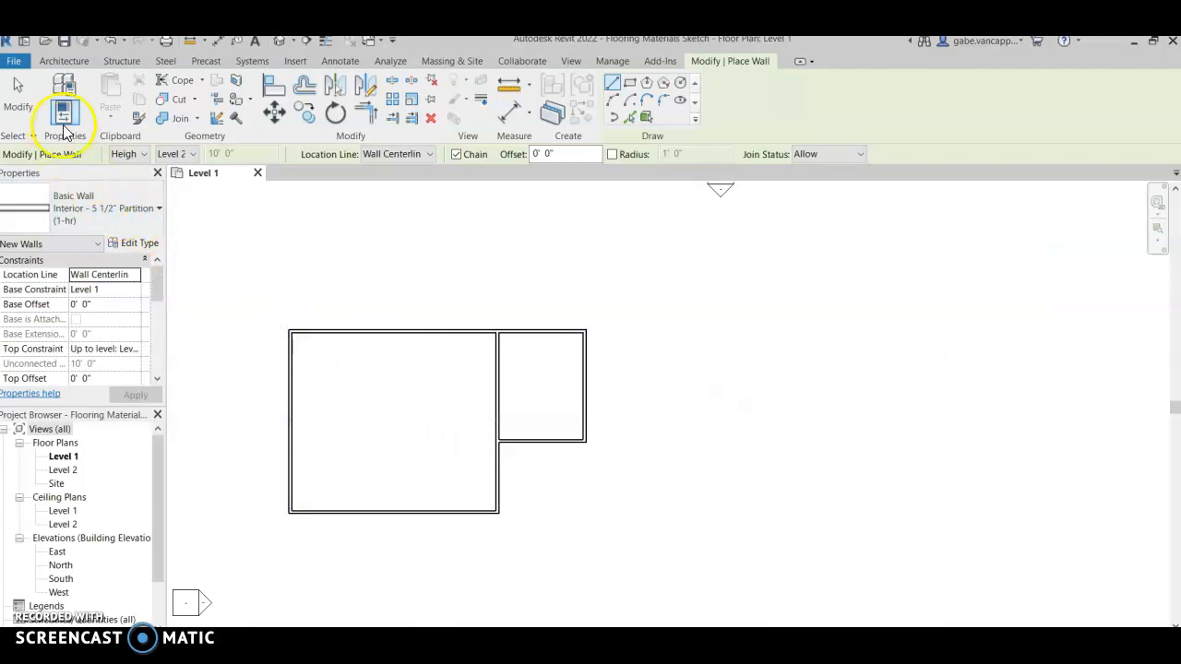
pyautogui.click(63, 61)
pyautogui.click(59, 93)
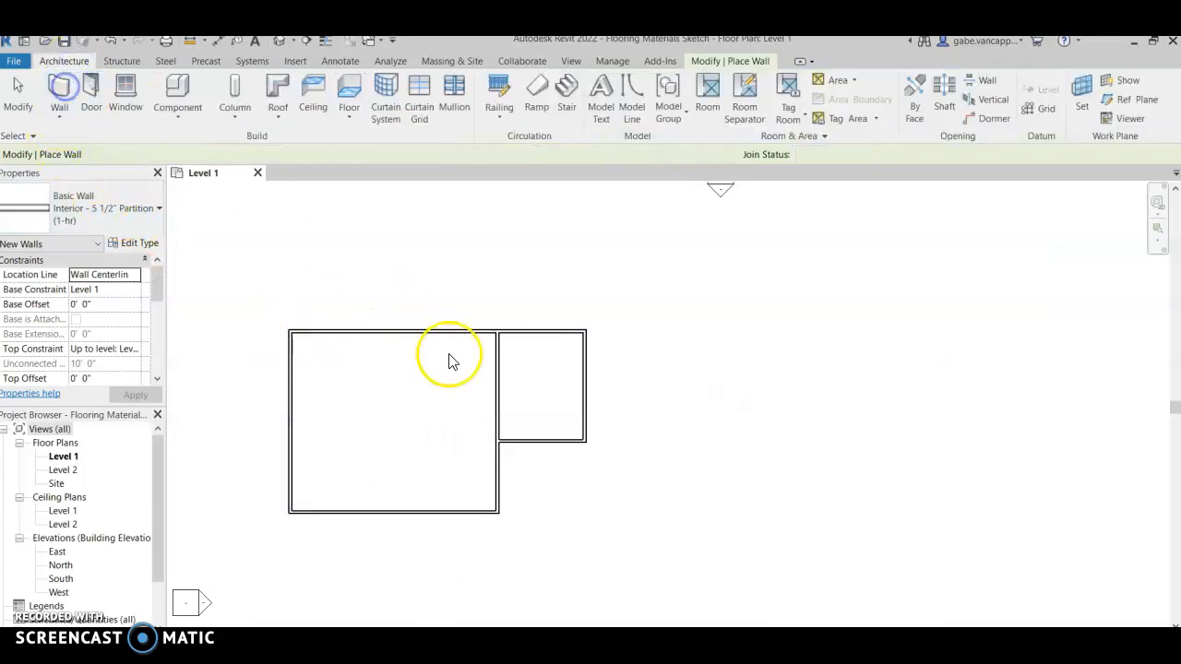
pyautogui.click(584, 440)
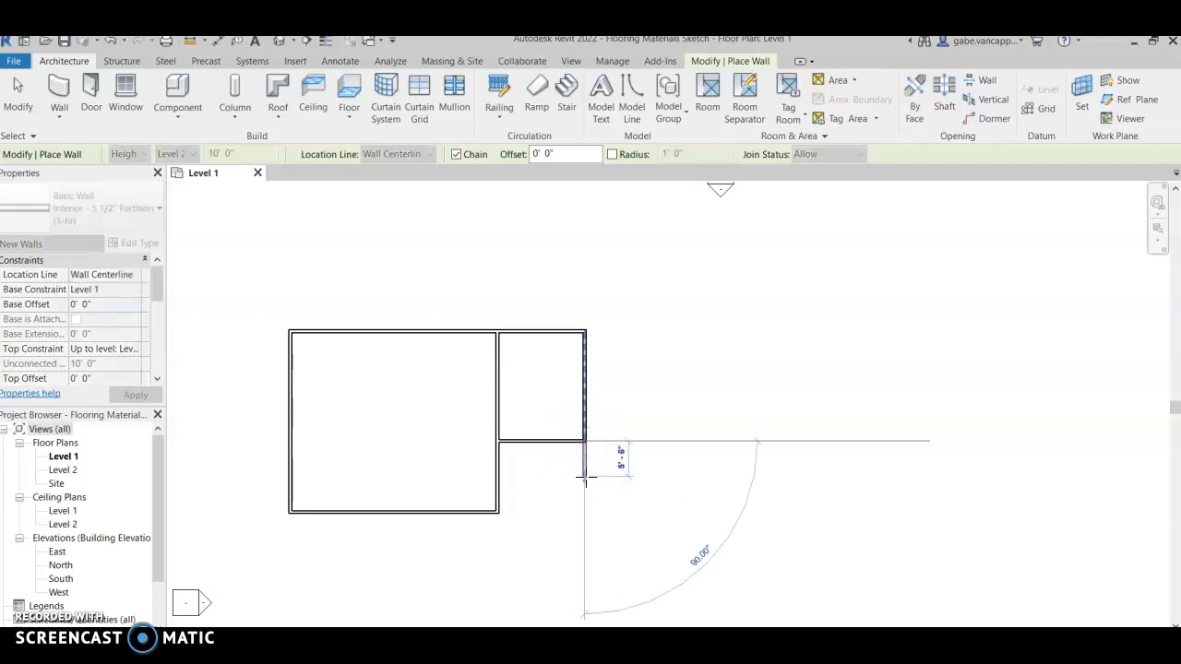
pyautogui.click(584, 481)
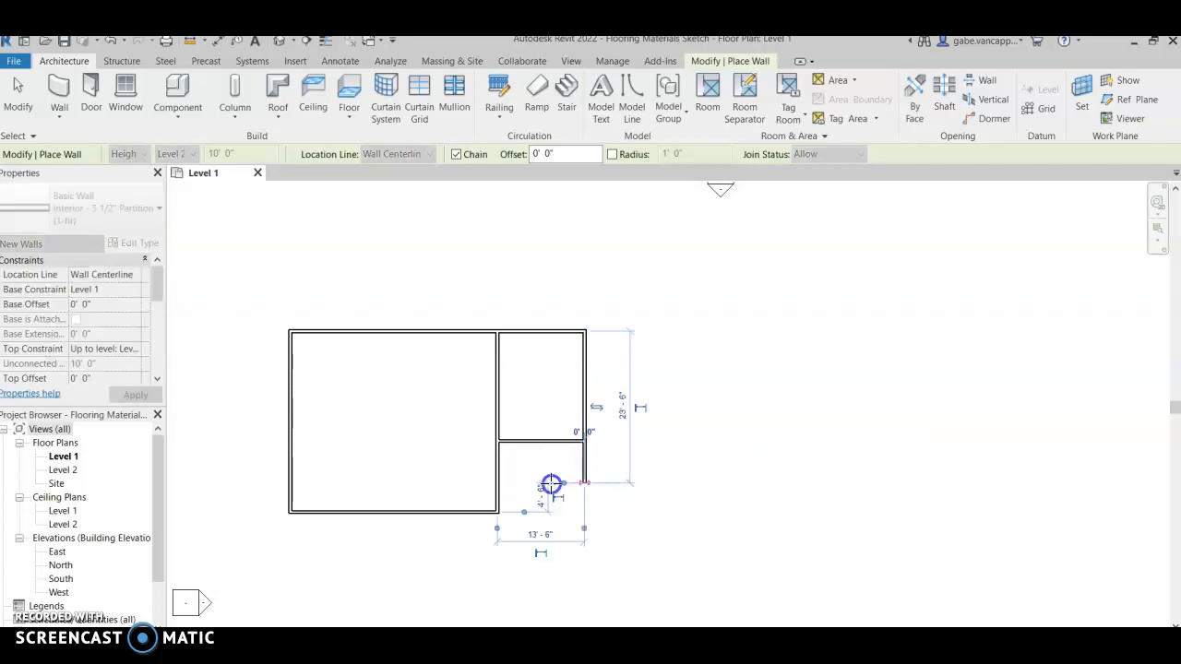
pyautogui.click(499, 481)
pyautogui.press('Escape')
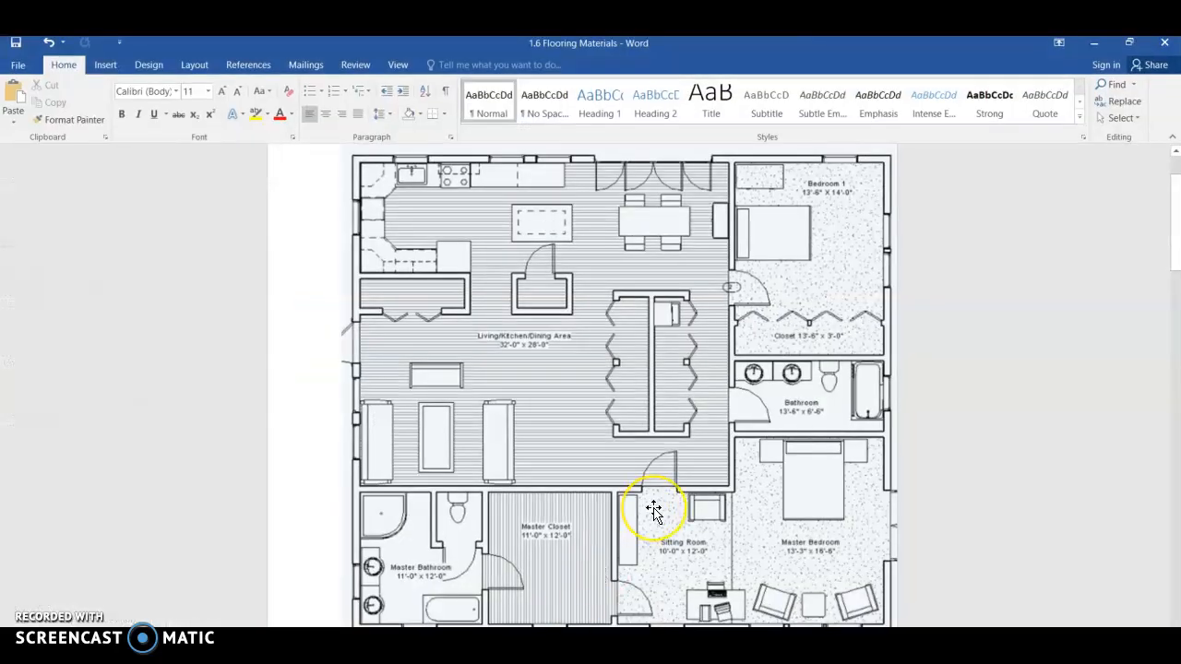
# - Check the Word floor plan, then enclose the master bedroom and sitting room with walls 16'6" down, 13'6" and 10' left, and 12' up
pyautogui.scroll(-1, 653, 511)
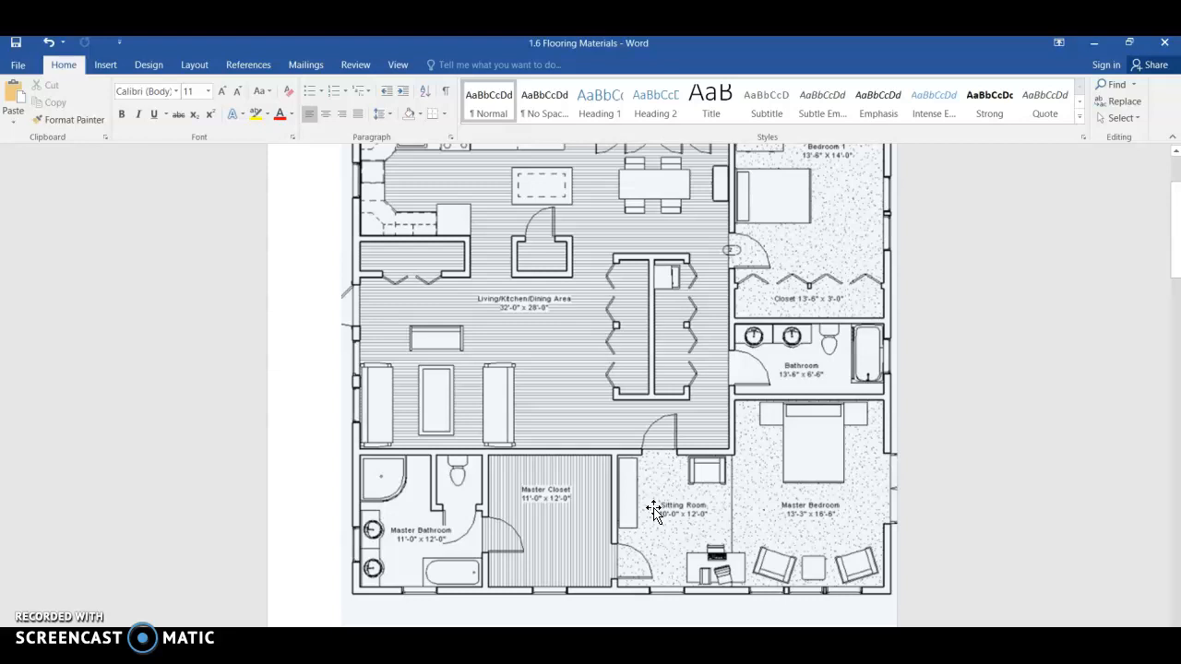
pyautogui.scroll(-1, 654, 511)
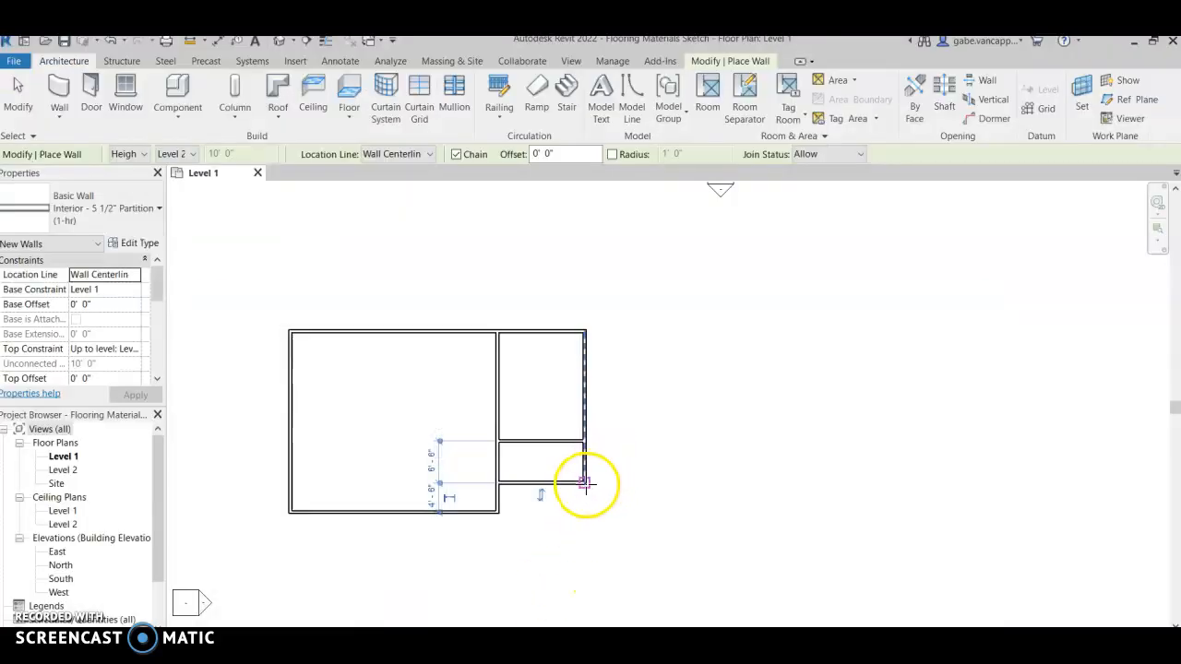
pyautogui.click(584, 483)
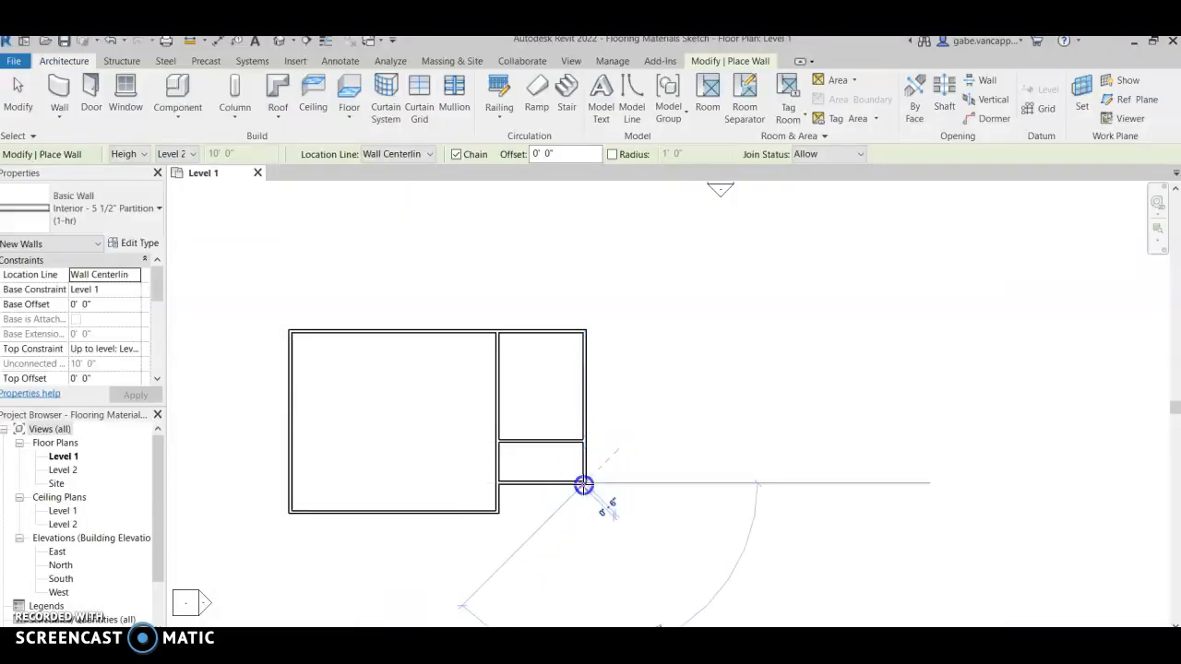
pyautogui.click(580, 587)
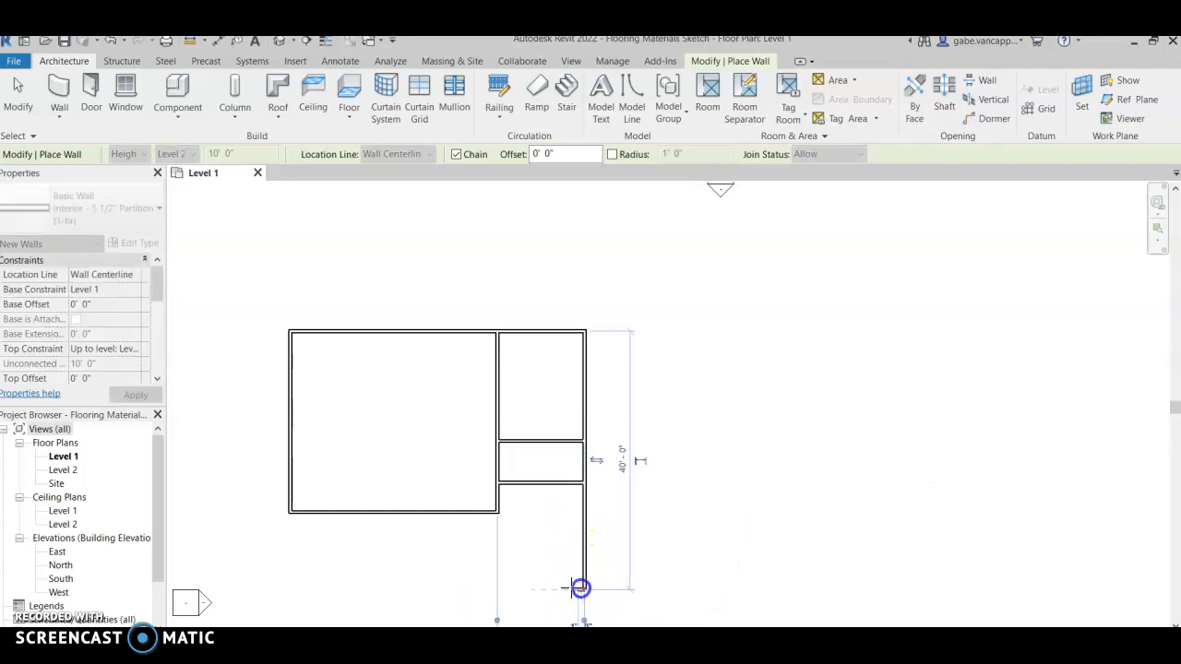
pyautogui.click(499, 589)
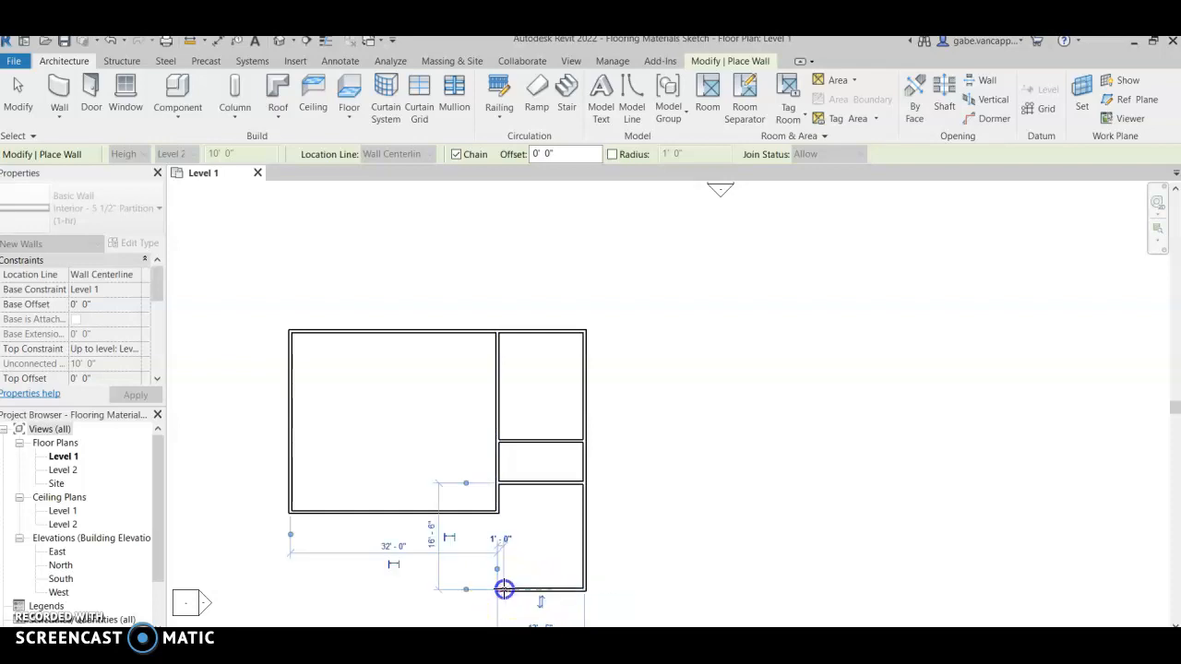
pyautogui.press('Escape')
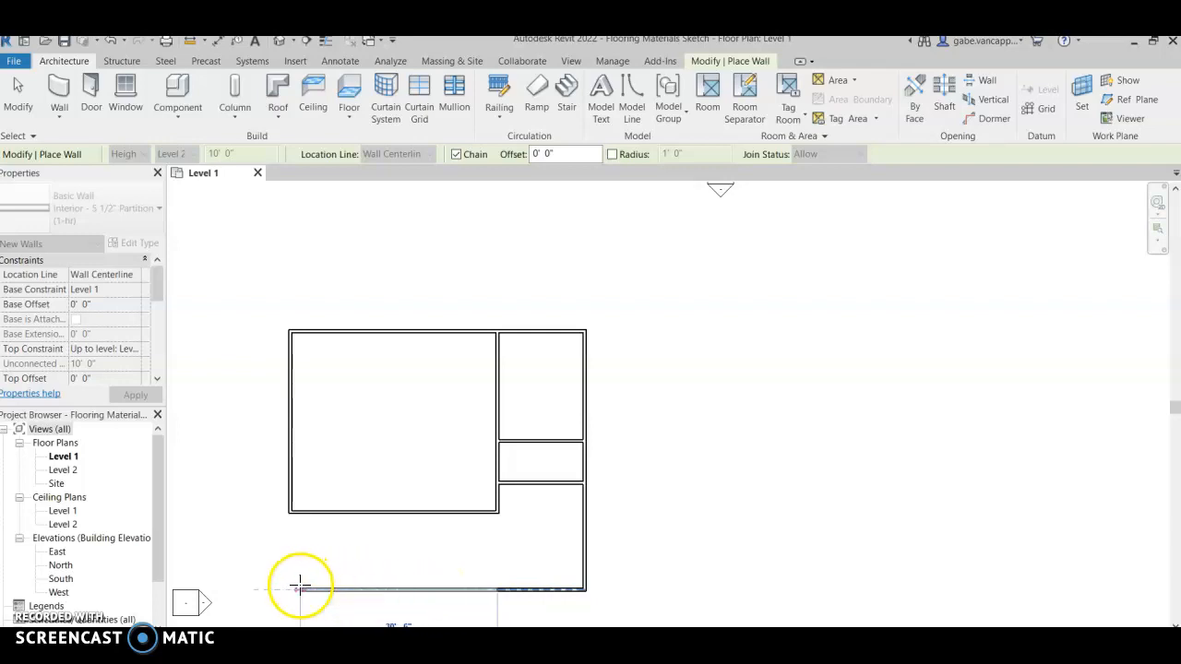
pyautogui.click(433, 589)
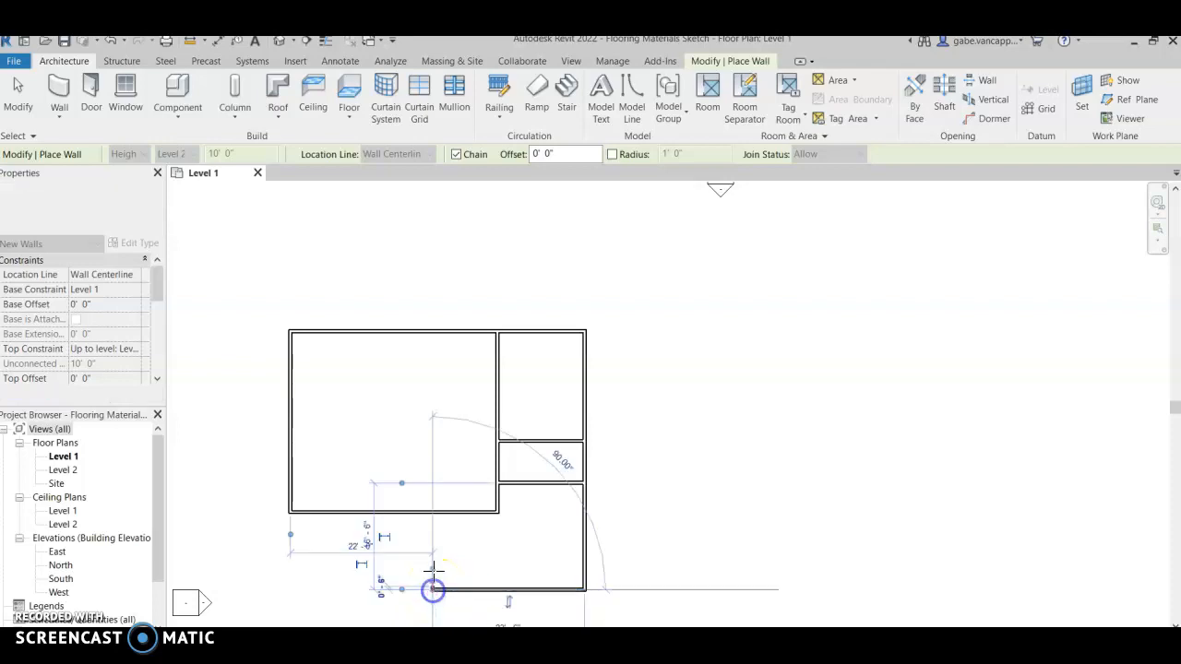
pyautogui.click(435, 514)
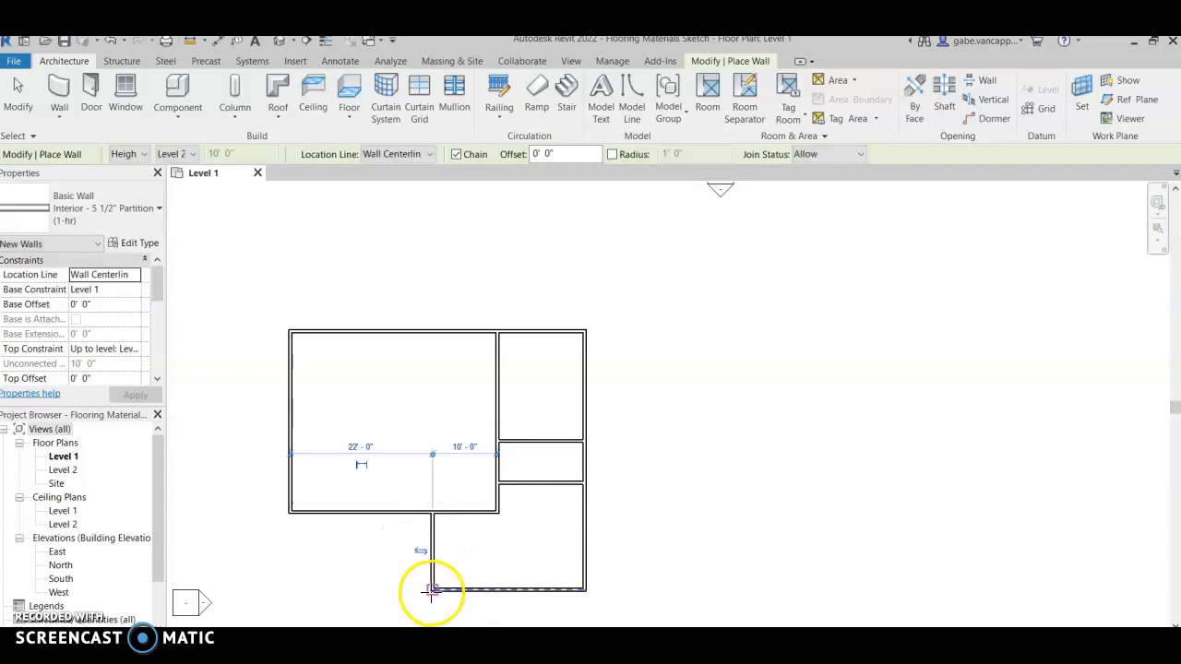
# - Recheck the Word plan, extend the bottom wall left by two 11' segments, close it 12' up to the large room and exit the Wall tool
pyautogui.click(413, 647)
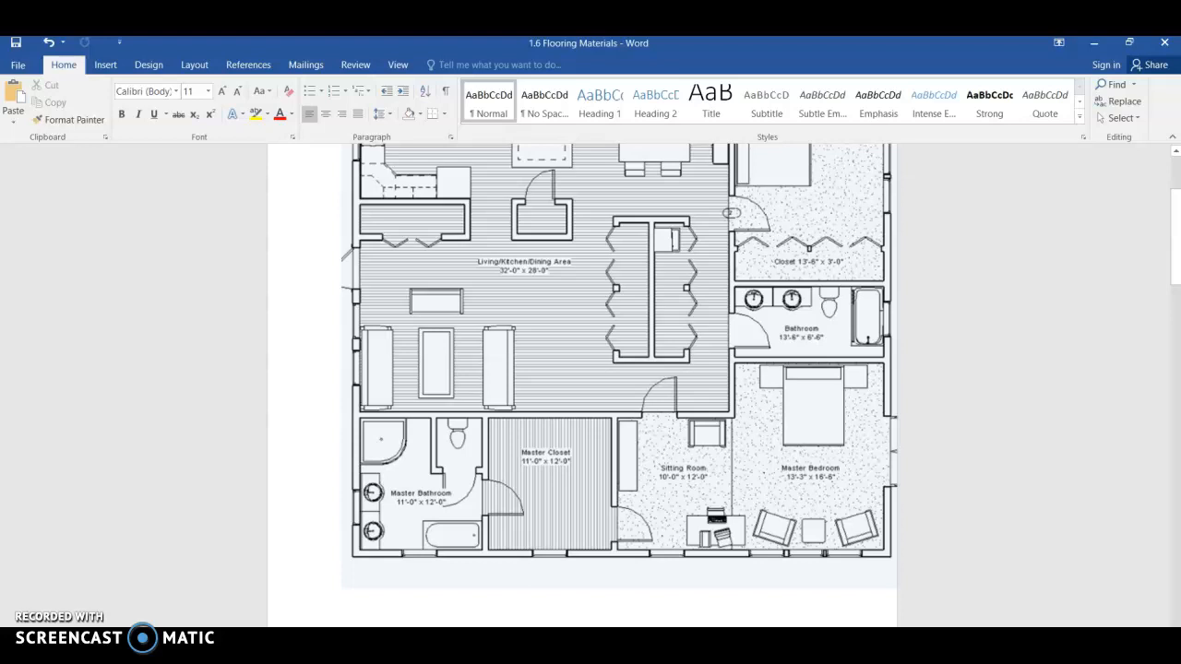
pyautogui.click(457, 648)
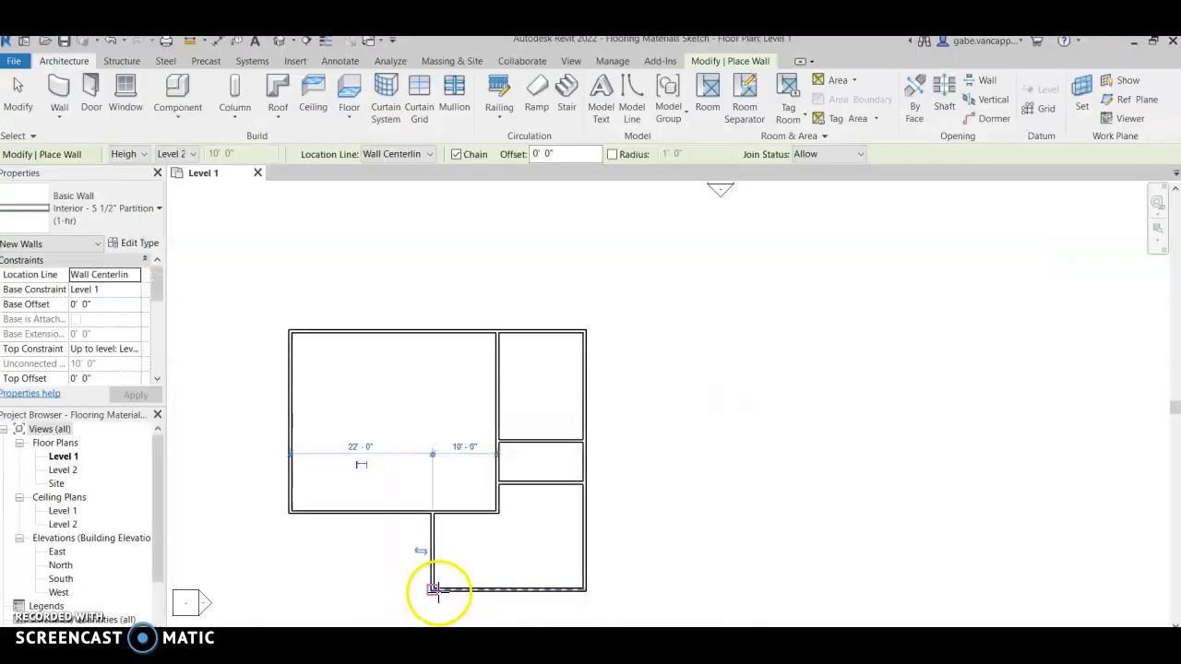
pyautogui.click(433, 590)
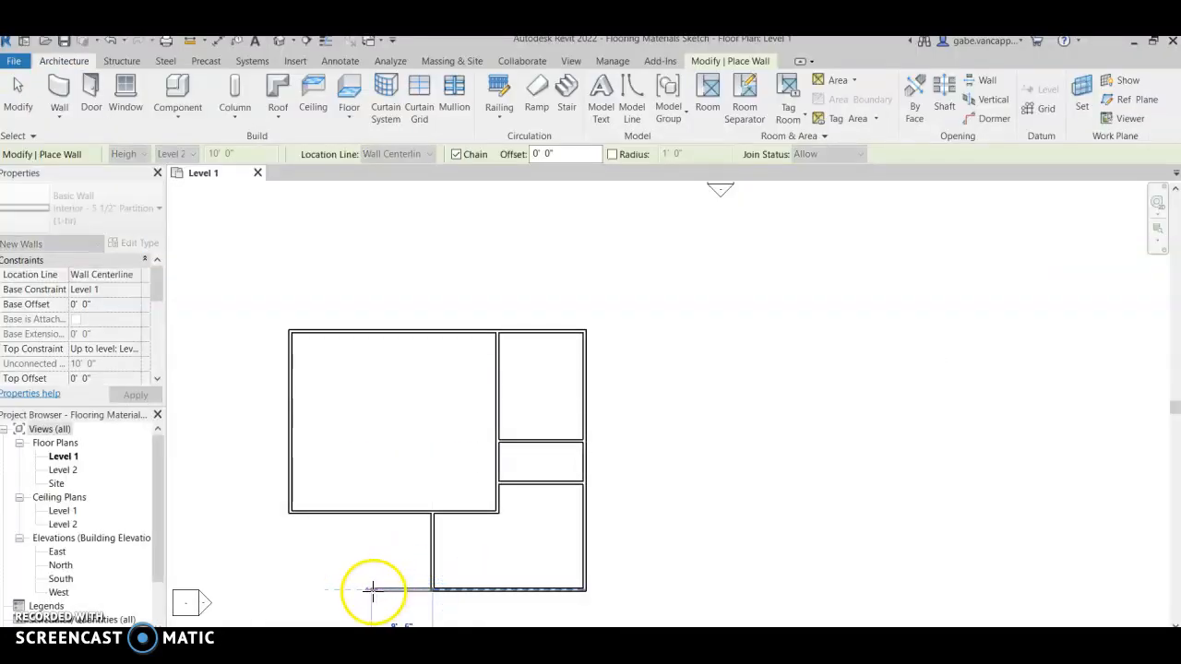
pyautogui.click(362, 590)
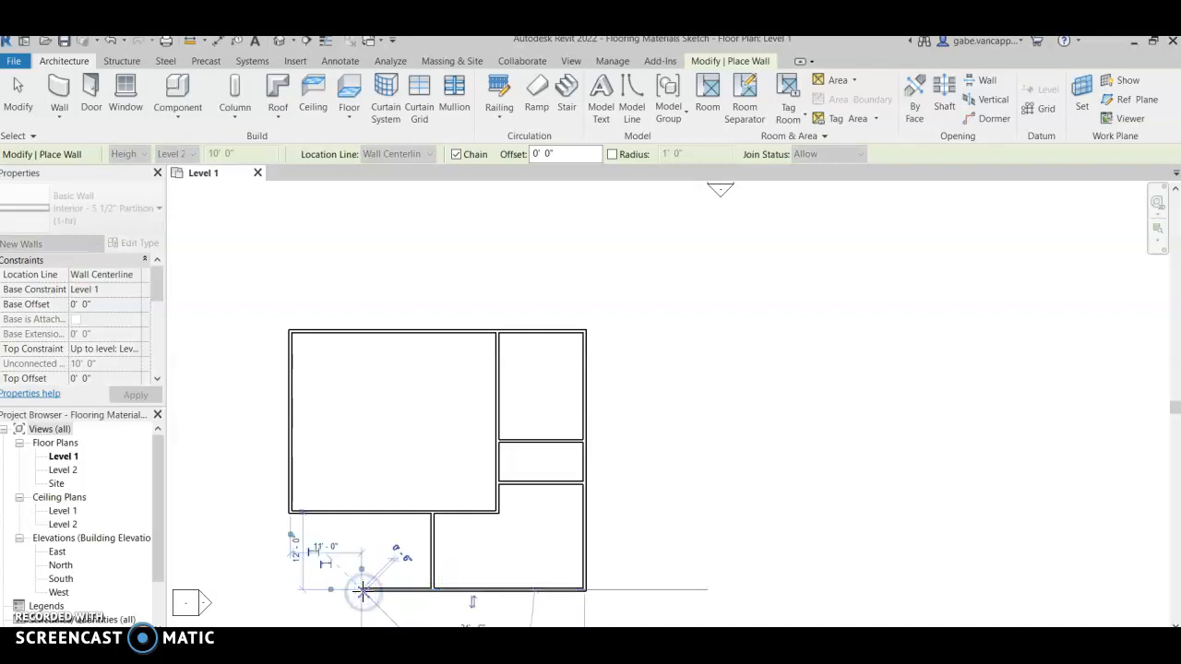
pyautogui.click(291, 590)
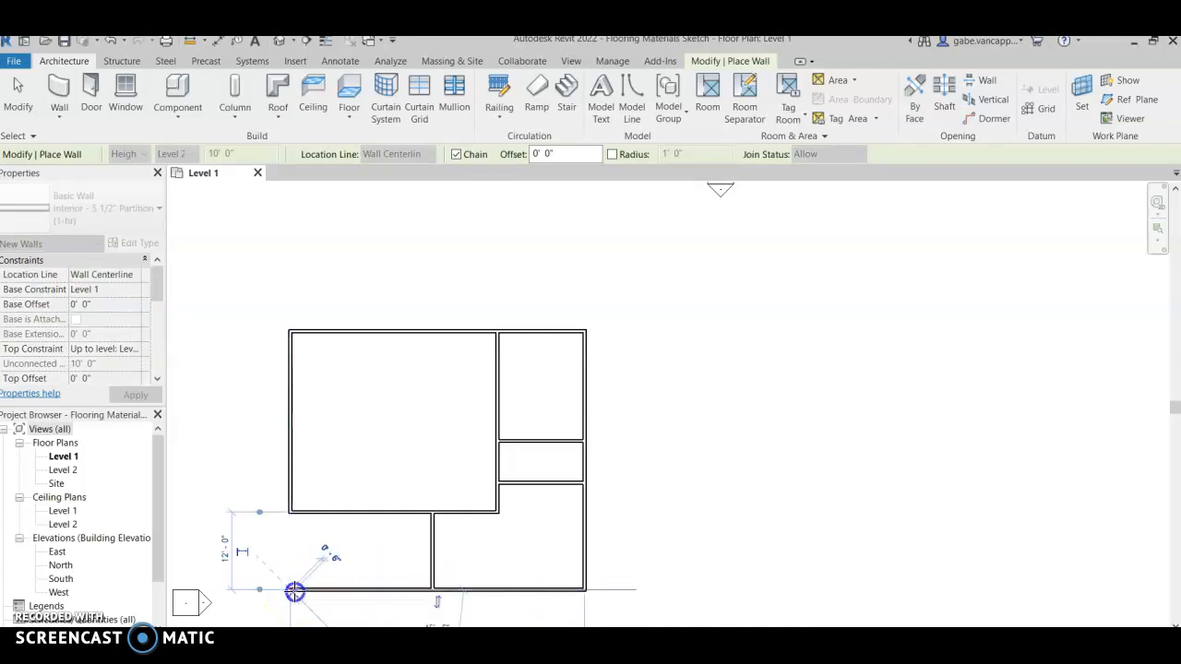
pyautogui.click(293, 515)
pyautogui.press('Escape')
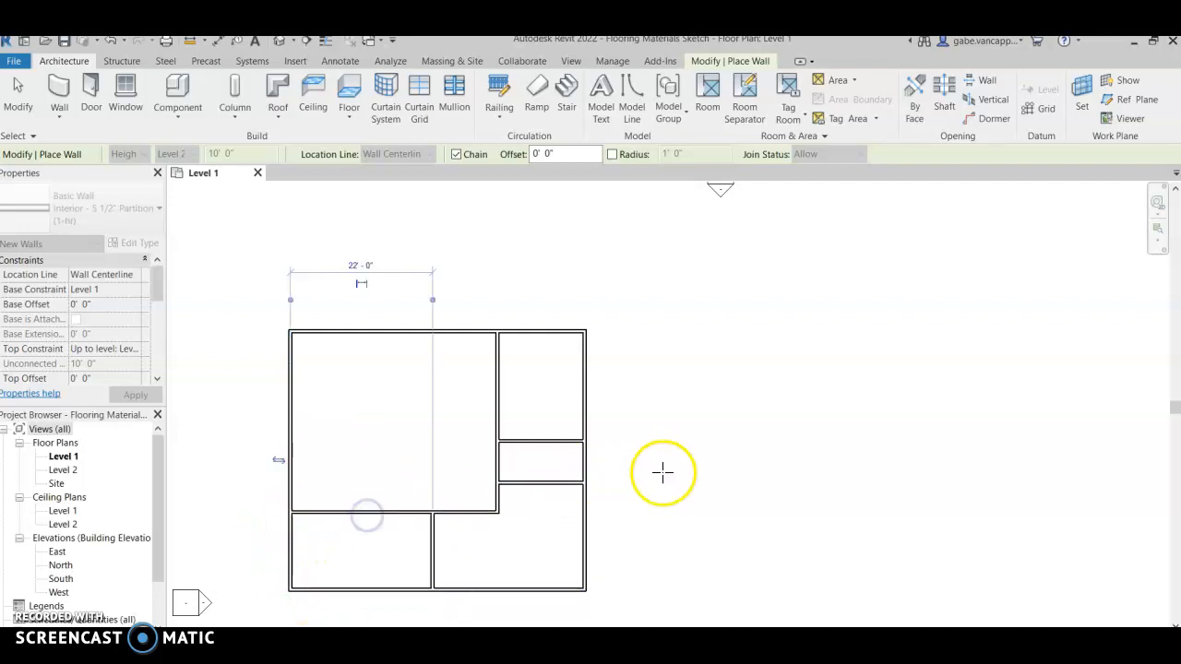
pyautogui.rightClick(682, 445)
pyautogui.rightClick(720, 441)
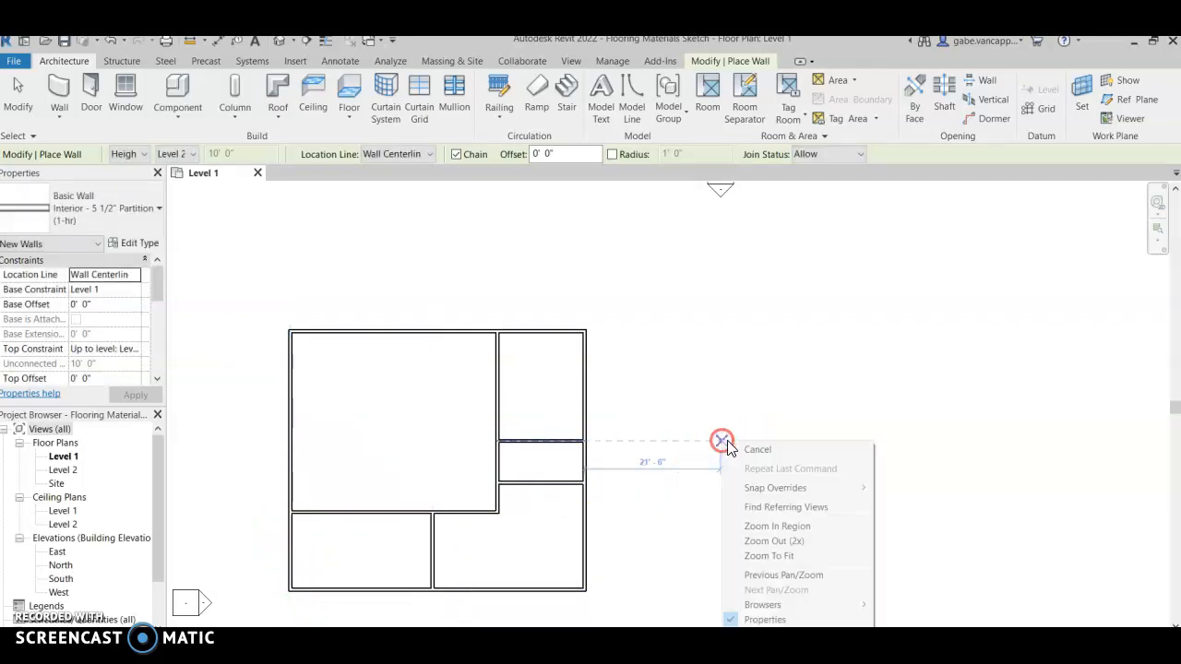
pyautogui.click(742, 450)
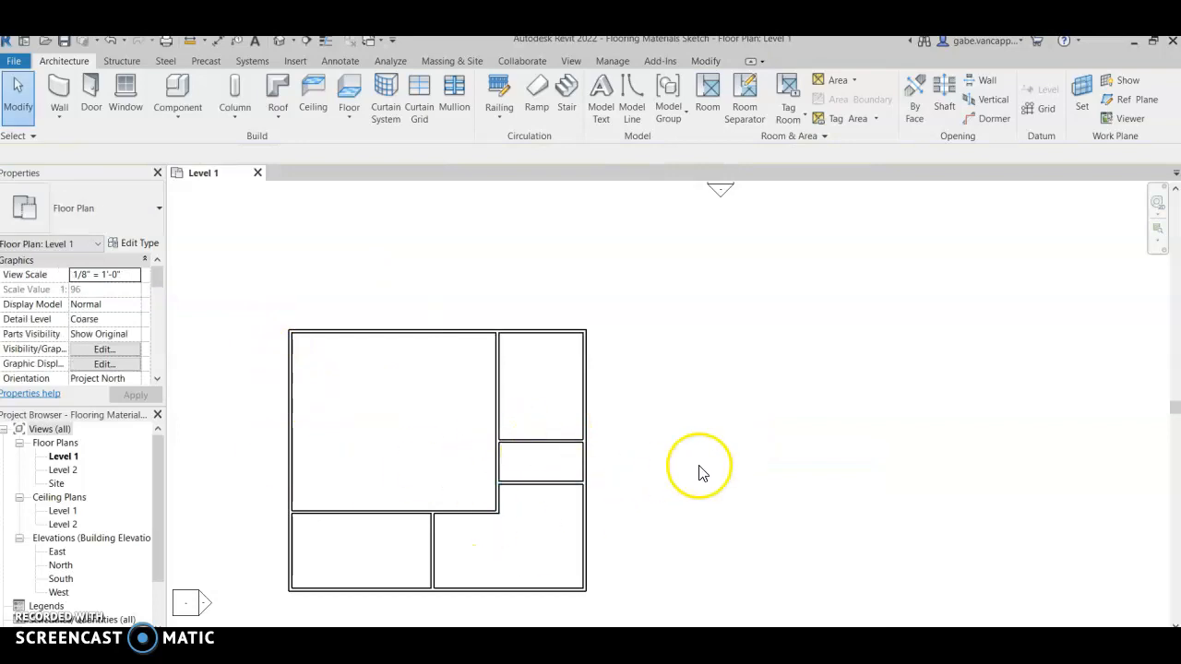
# - Consult the Word floor plan, return to Revit and open the Residential doors folder to load a door family for the Door tool
pyautogui.moveTo(680, 562); pyautogui.dragTo(751, 471, button='middle')
pyautogui.scroll(1, 687, 449)
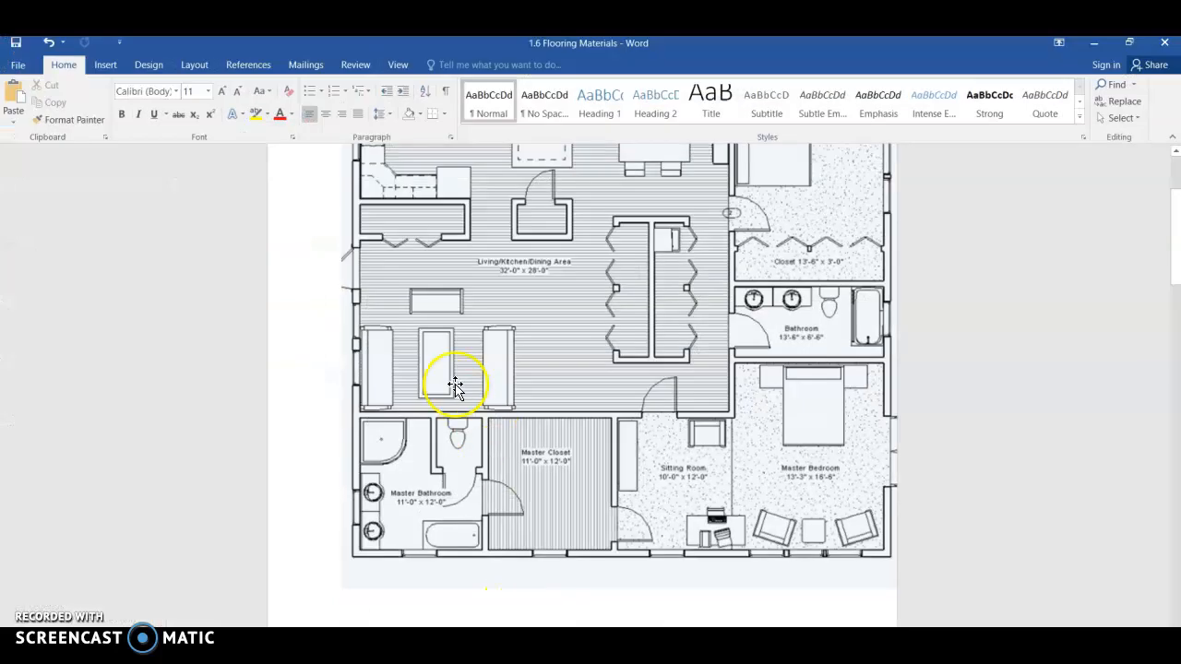
pyautogui.scroll(2, 565, 274)
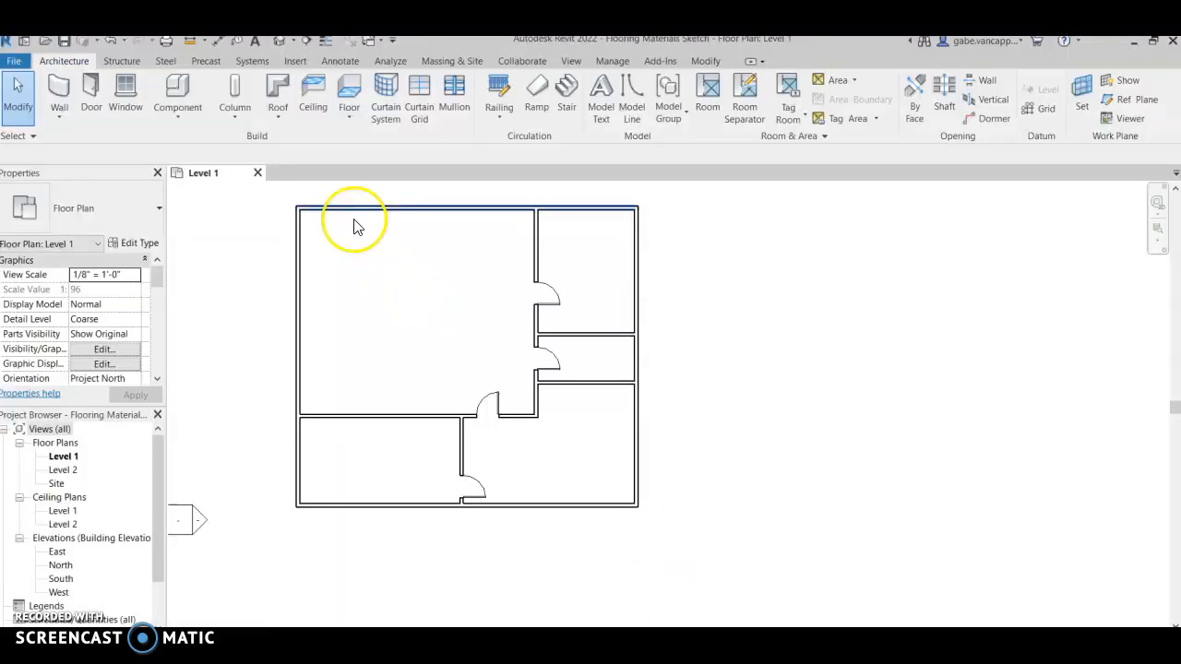
pyautogui.click(93, 86)
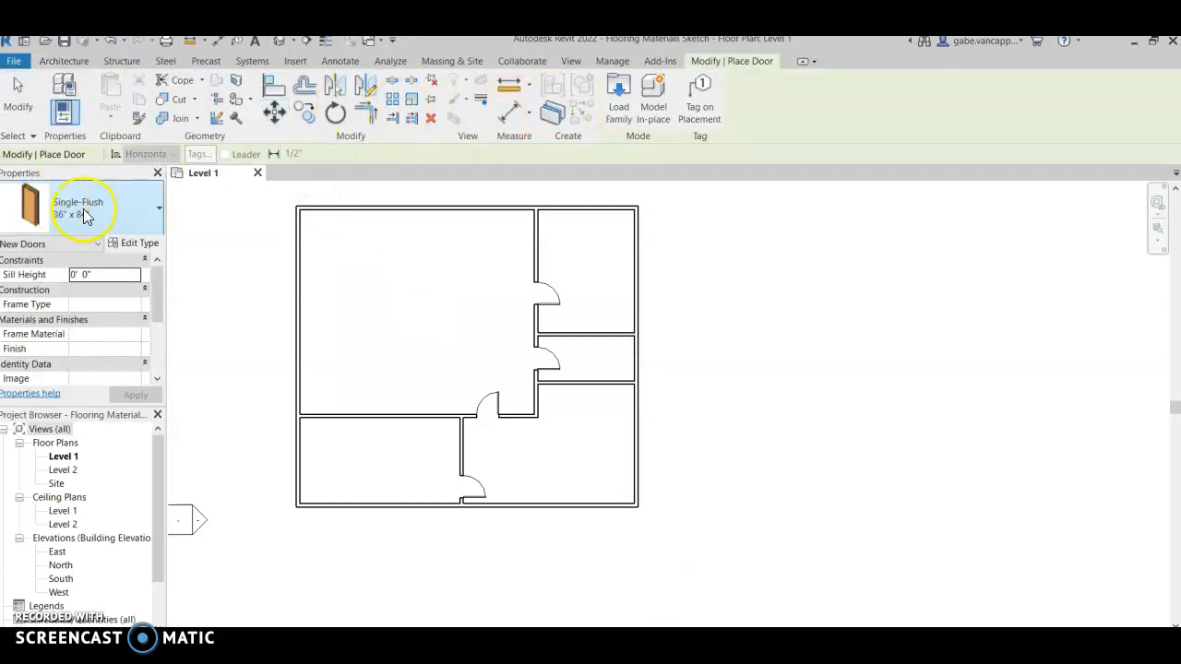
pyautogui.click(617, 100)
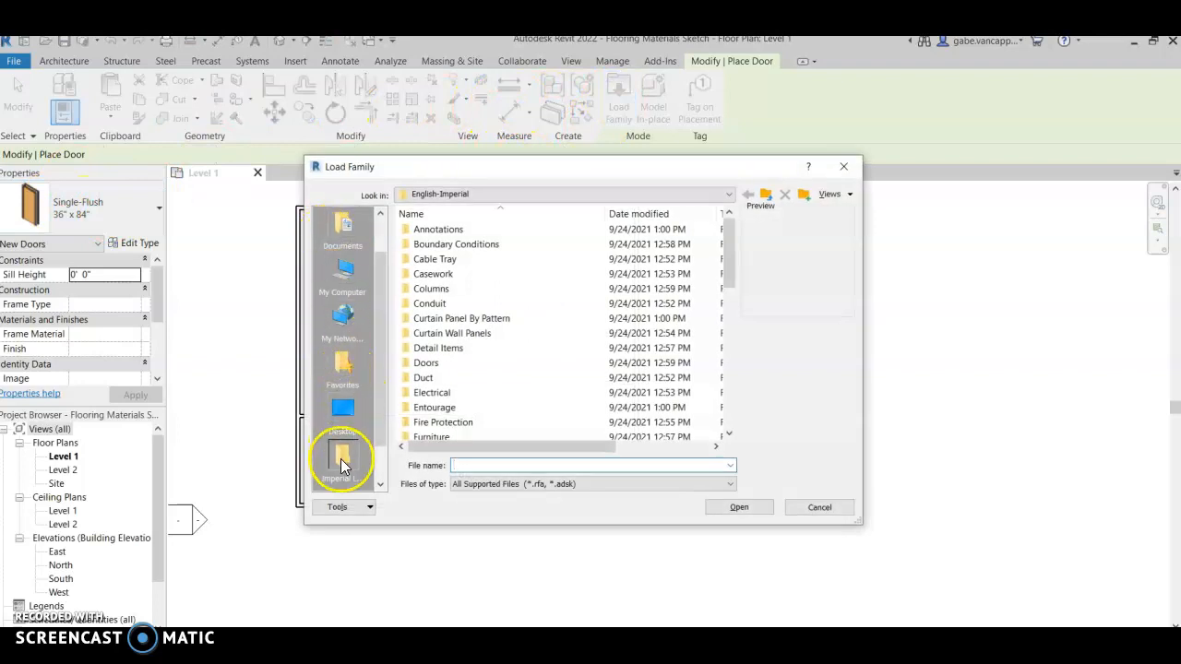
pyautogui.doubleClick(455, 365)
pyautogui.doubleClick(447, 260)
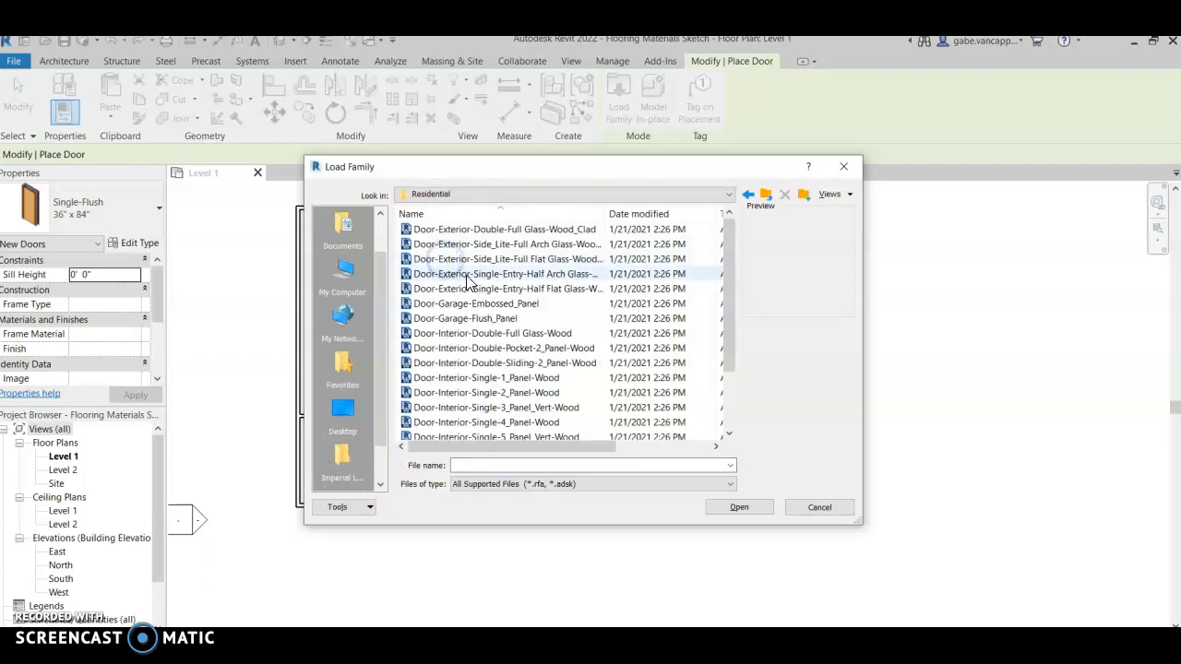
# - Preview the residential door families and select Door-Interior-Single-Full Glass-Wood
pyautogui.click(472, 274)
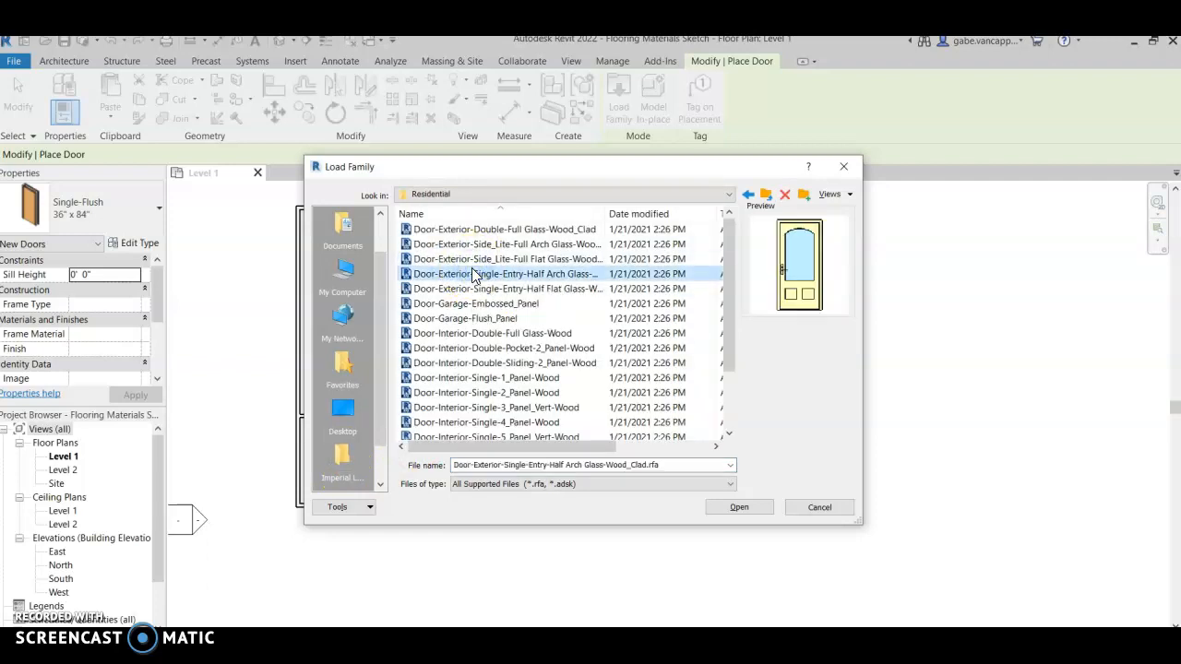
pyautogui.press('Down')
pyautogui.press('Down')
pyautogui.press('Down')
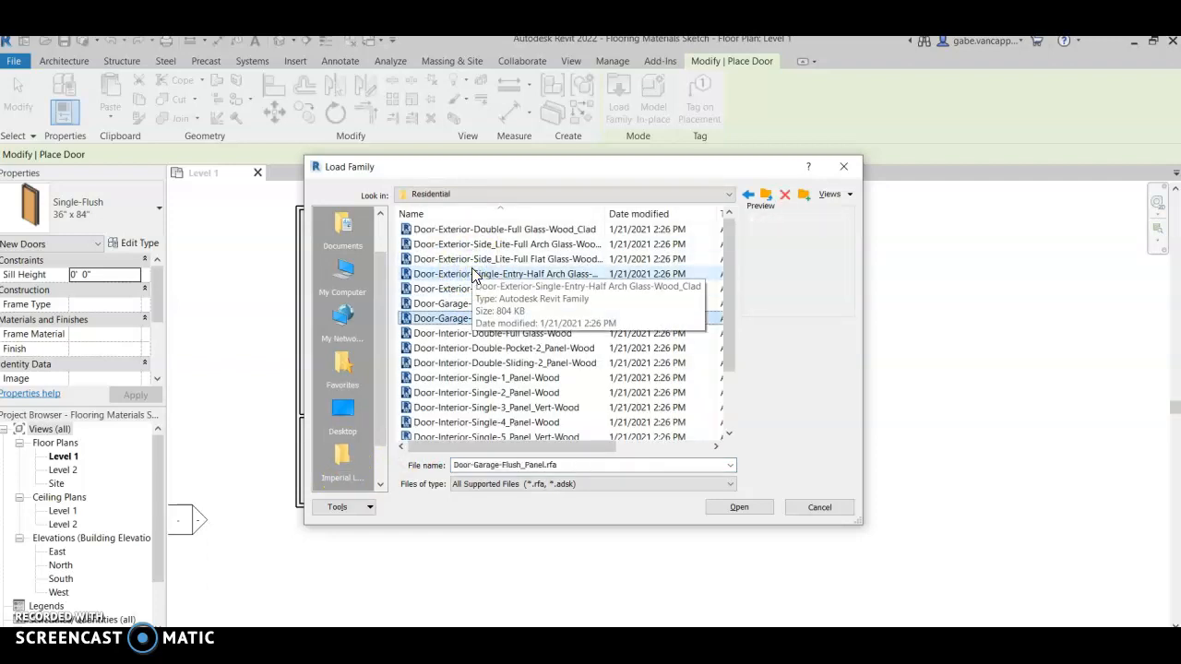
pyautogui.press('Down')
pyautogui.press('Down')
pyautogui.press('Down')
pyautogui.press('Down')
pyautogui.press('Down')
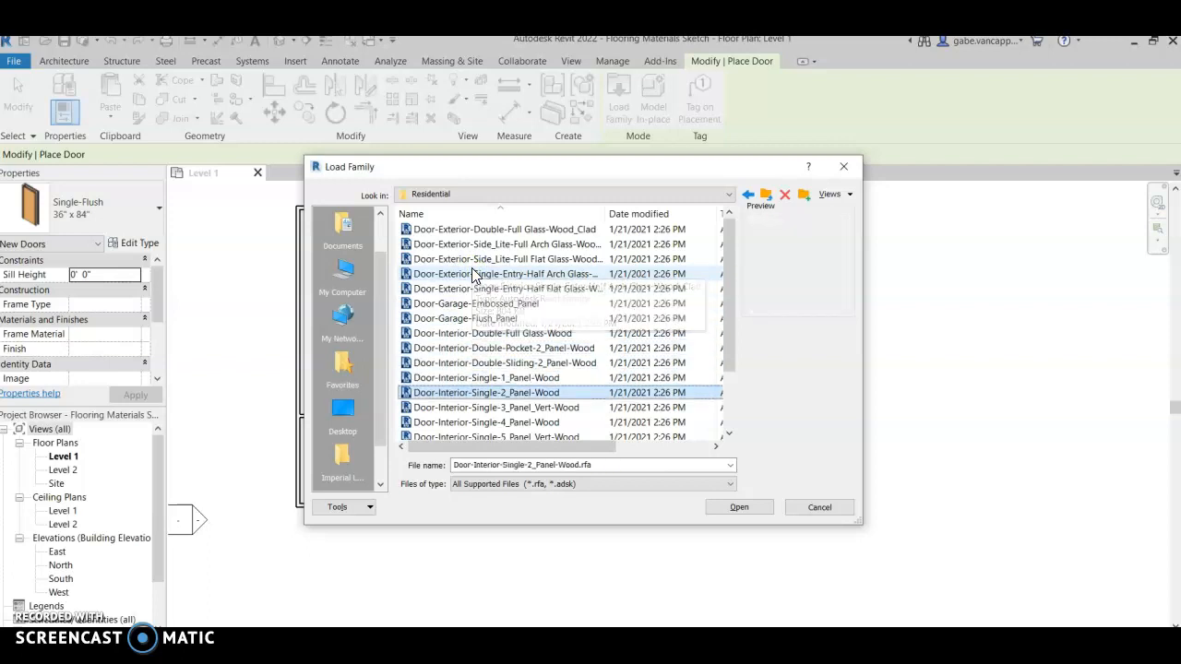
pyautogui.press('Down')
pyautogui.press('Down')
pyautogui.press('Down')
pyautogui.press('Down')
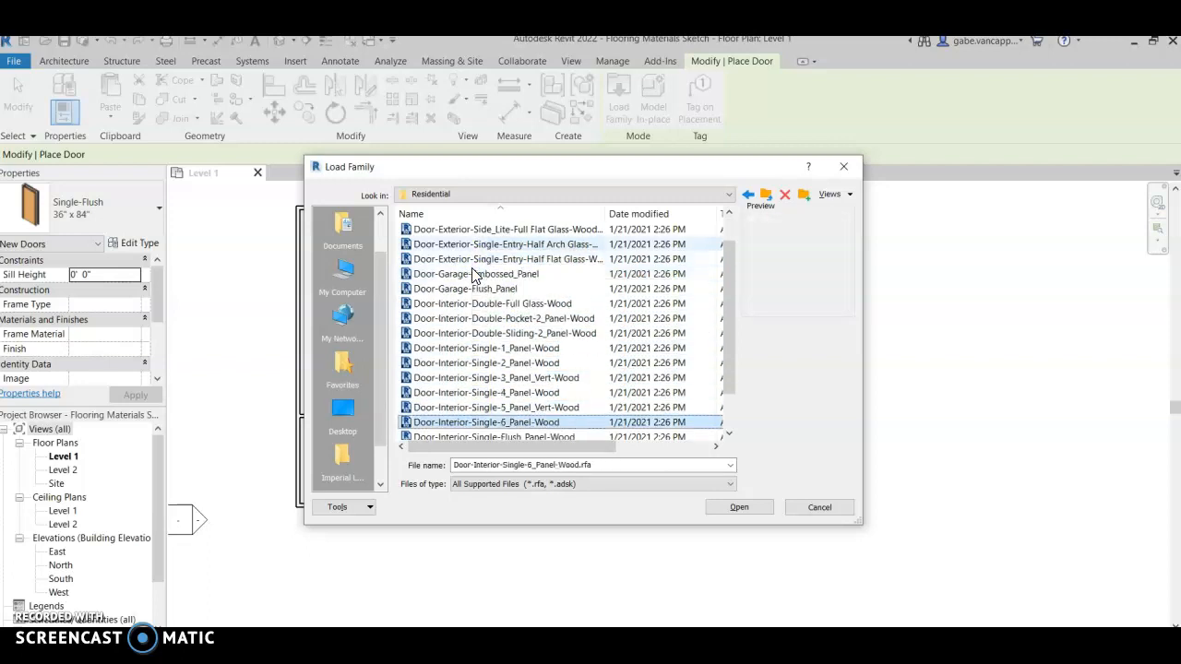
pyautogui.press('Down')
pyautogui.press('Down')
pyautogui.press('Down')
pyautogui.press('Up')
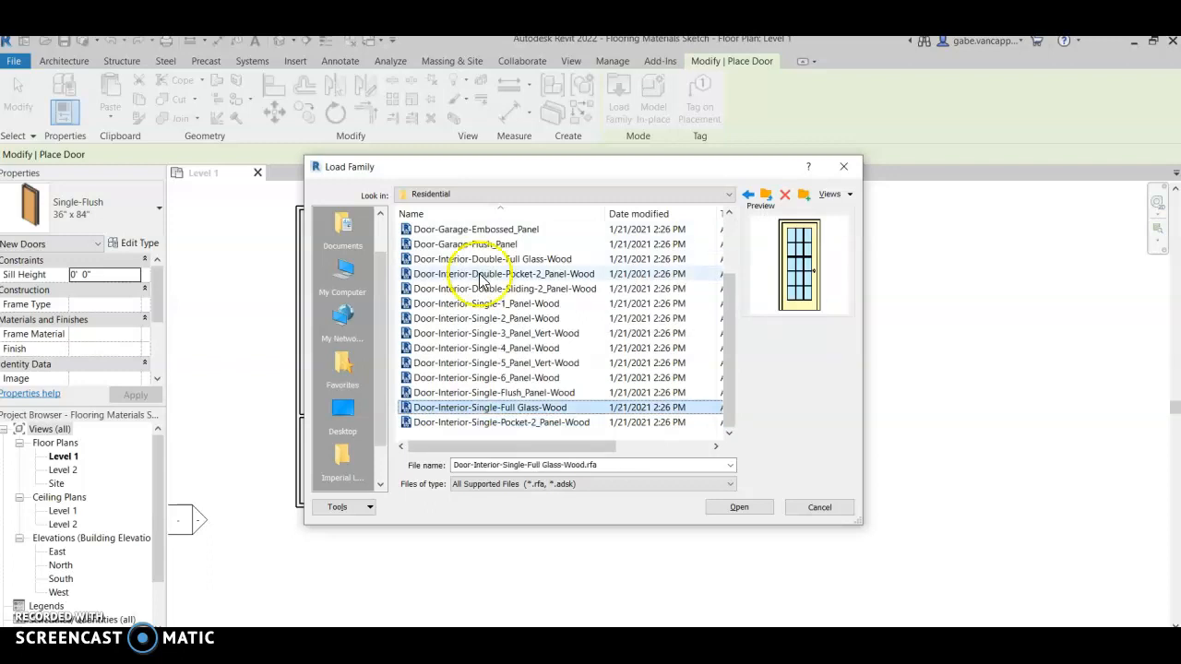
pyautogui.click(731, 506)
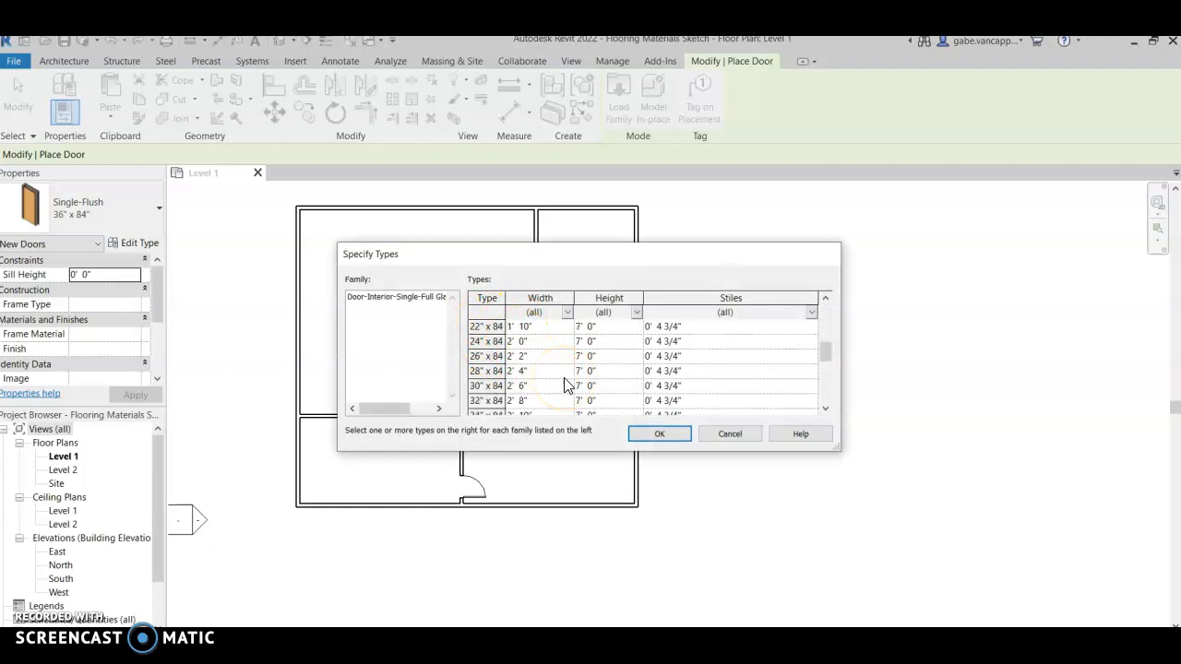
pyautogui.scroll(-1, 567, 386)
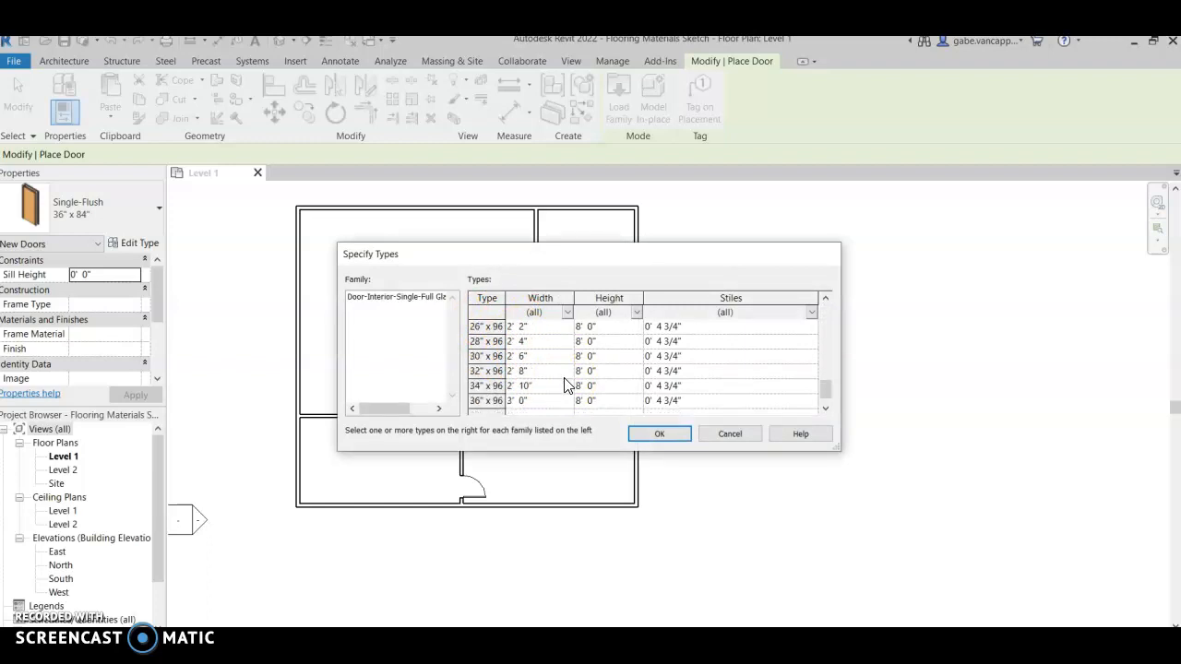
pyautogui.scroll(-1, 566, 385)
pyautogui.scroll(2, 567, 386)
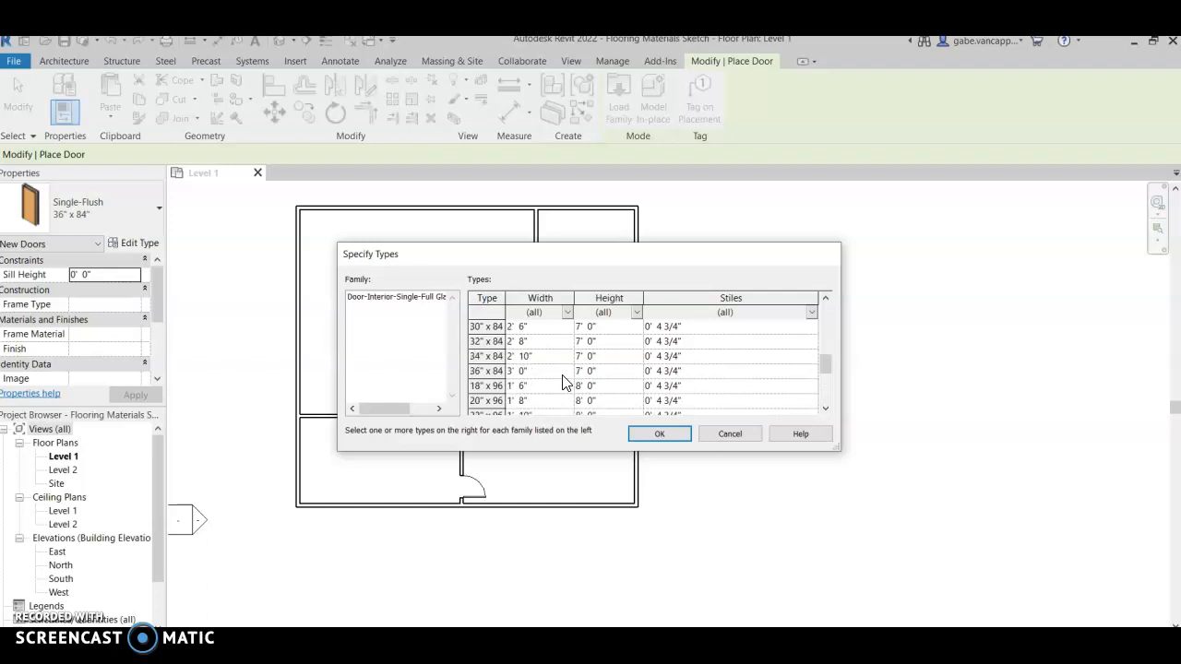
pyautogui.scroll(3, 565, 382)
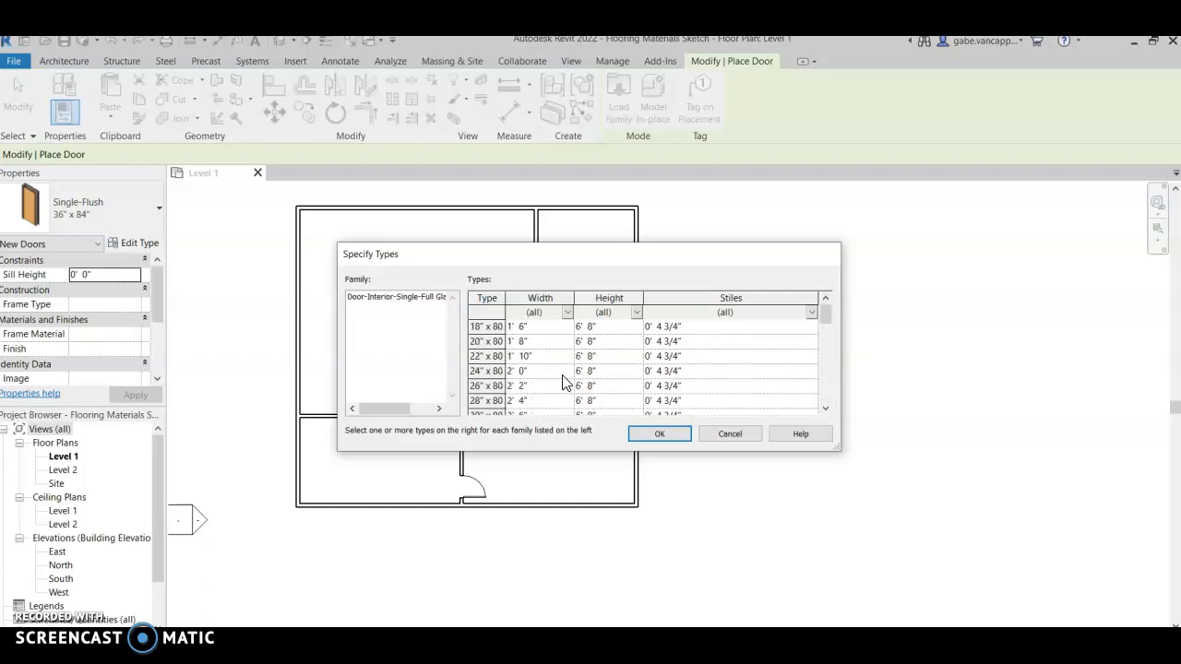
pyautogui.click(718, 437)
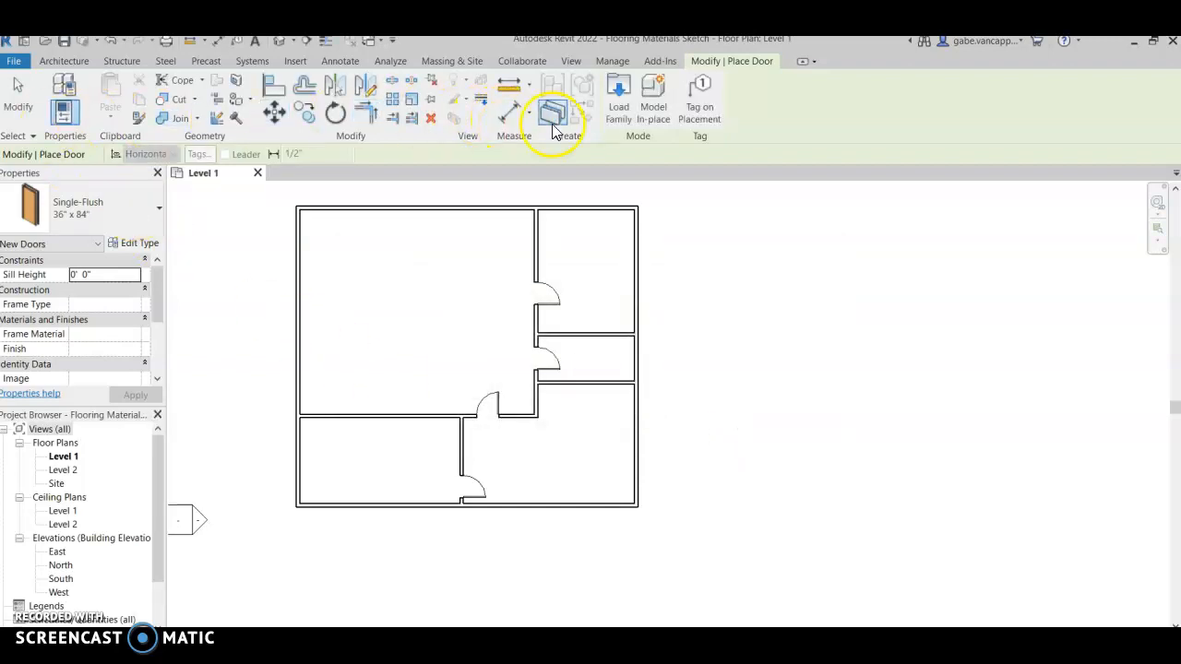
# - Reopen the family library for the Door tool and preview the door families in the Doors folder
pyautogui.click(614, 101)
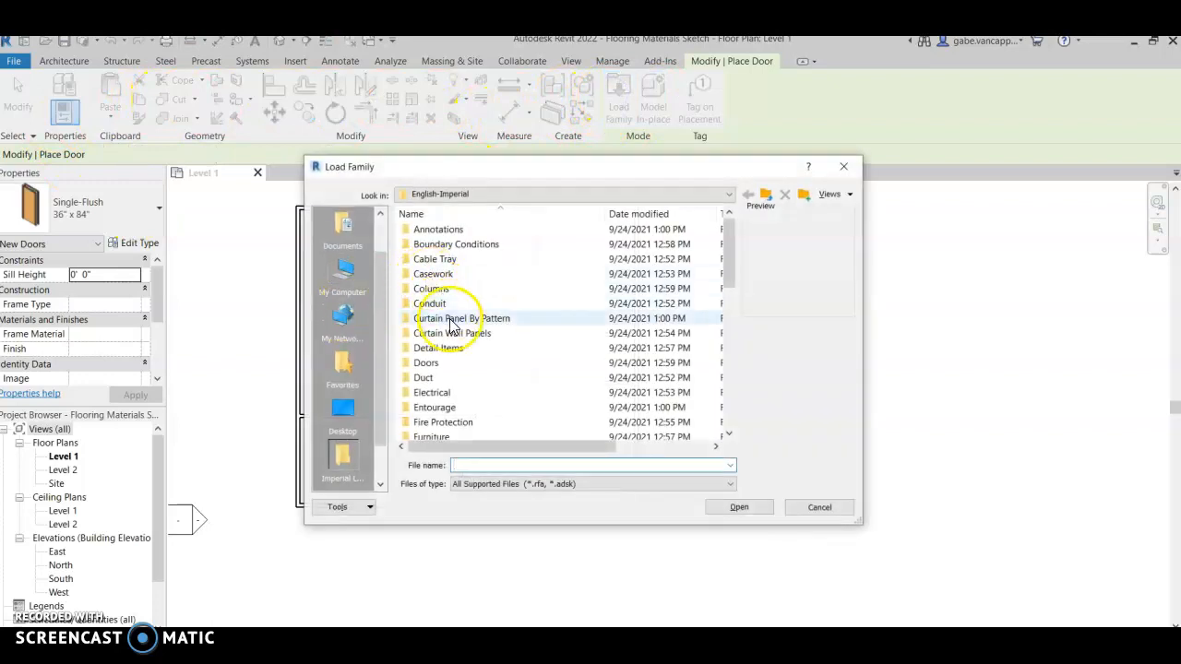
pyautogui.doubleClick(425, 364)
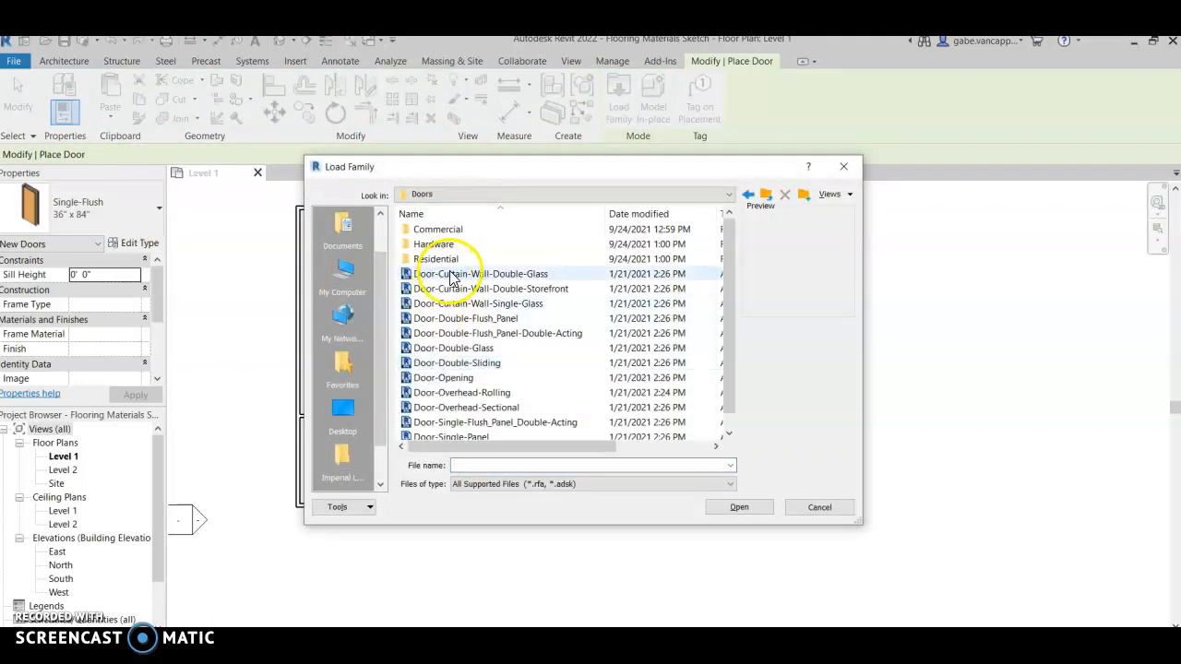
pyautogui.click(459, 280)
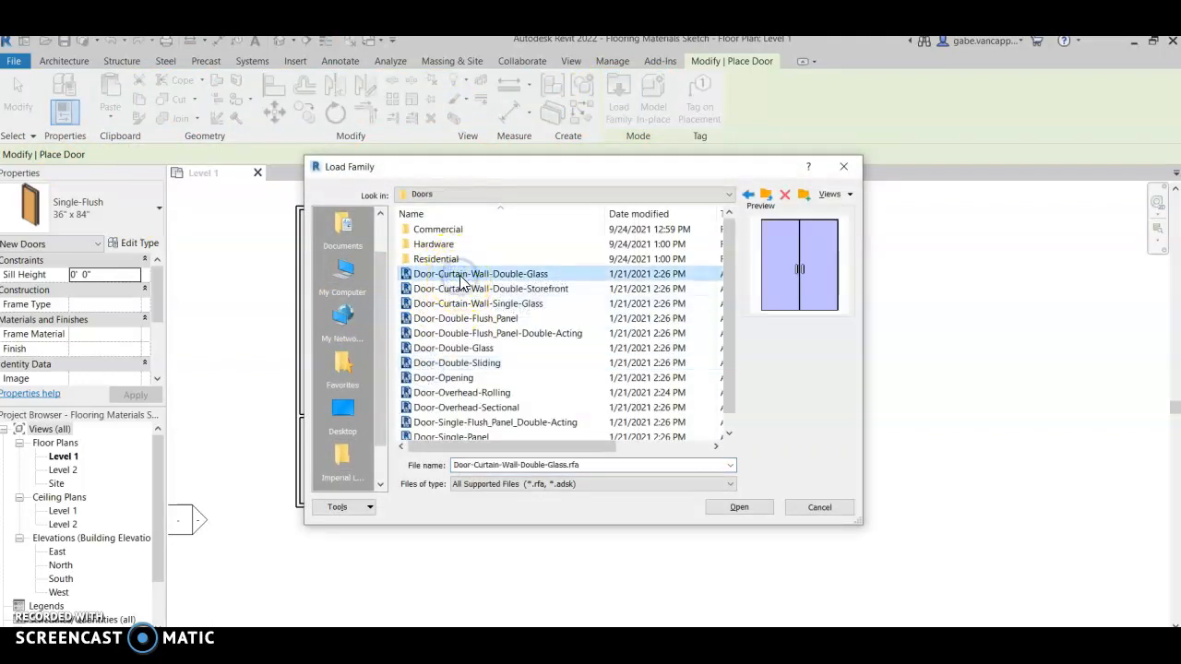
pyautogui.press('Down')
pyautogui.press('Down')
pyautogui.press('Down')
pyautogui.press('Down')
pyautogui.press('Down')
pyautogui.press('Down')
pyautogui.press('Down')
pyautogui.press('Down')
pyautogui.press('Down')
pyautogui.press('Down')
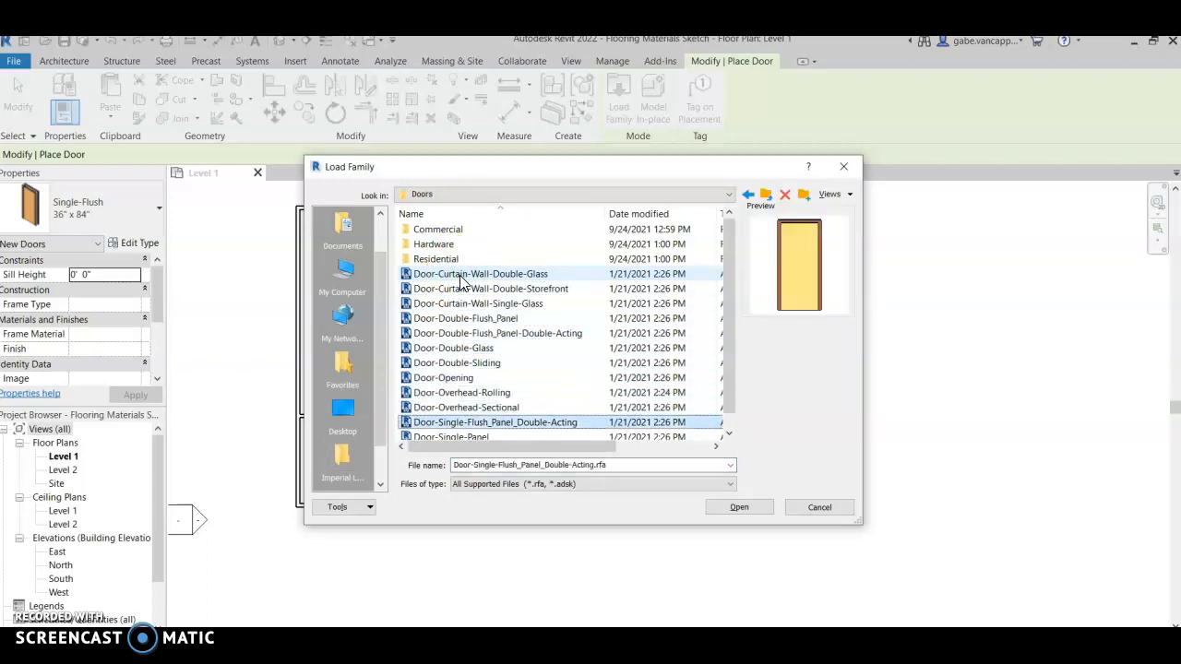
pyautogui.press('Down')
pyautogui.press('Up')
pyautogui.press('Up')
pyautogui.press('Up')
pyautogui.press('Up')
pyautogui.press('Up')
pyautogui.press('Up')
pyautogui.press('Up')
pyautogui.press('Up')
pyautogui.press('Up')
pyautogui.press('Up')
pyautogui.press('Up')
pyautogui.press('Up')
pyautogui.press('Up')
pyautogui.press('Up')
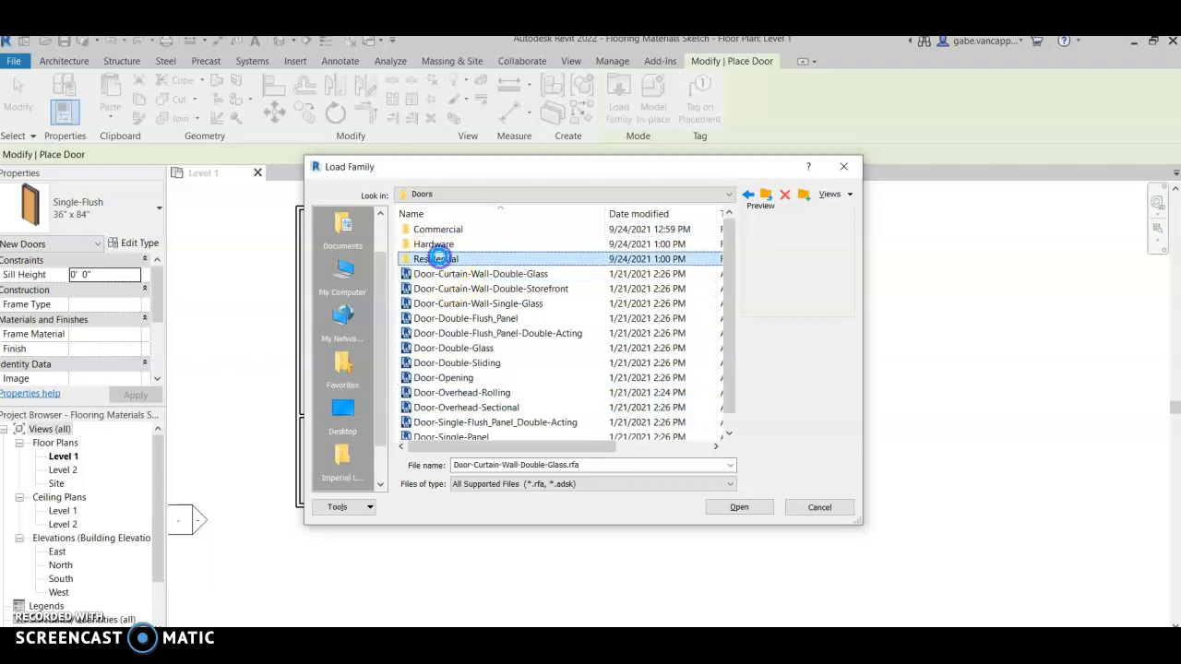
# - Load the 72" x 84" type of Door-Exterior-Double-Full Glass-Wood_Clad from the Residential doors folder
pyautogui.doubleClick(430, 258)
pyautogui.click(444, 261)
pyautogui.press('Up')
pyautogui.press('Up')
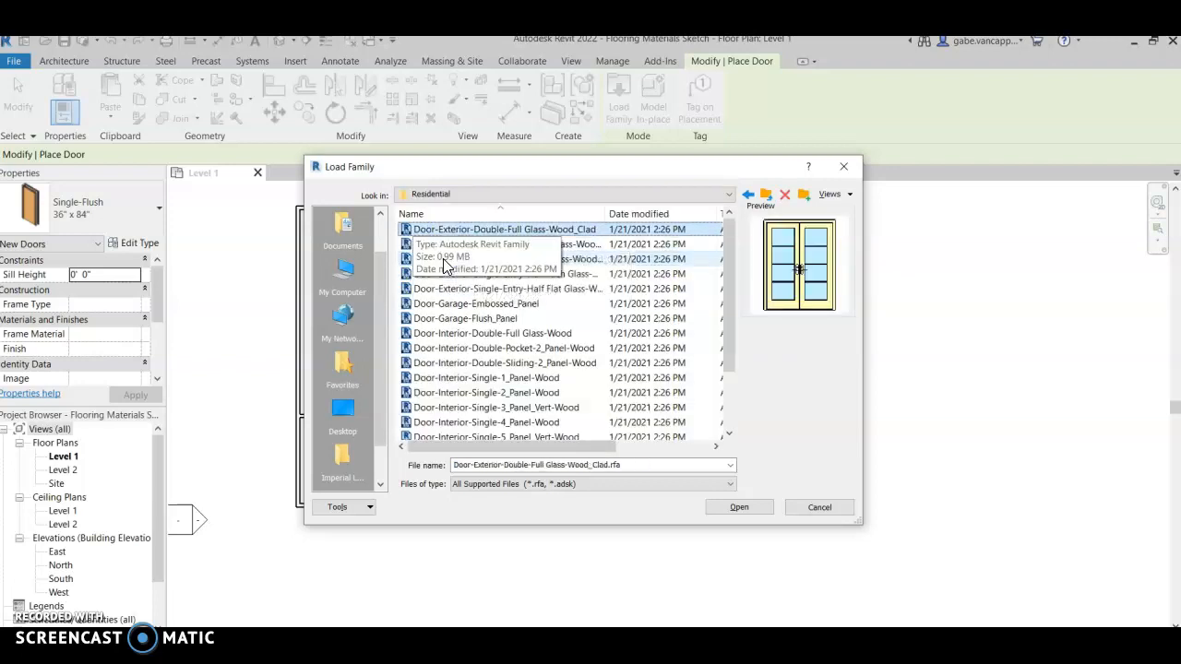
pyautogui.click(729, 510)
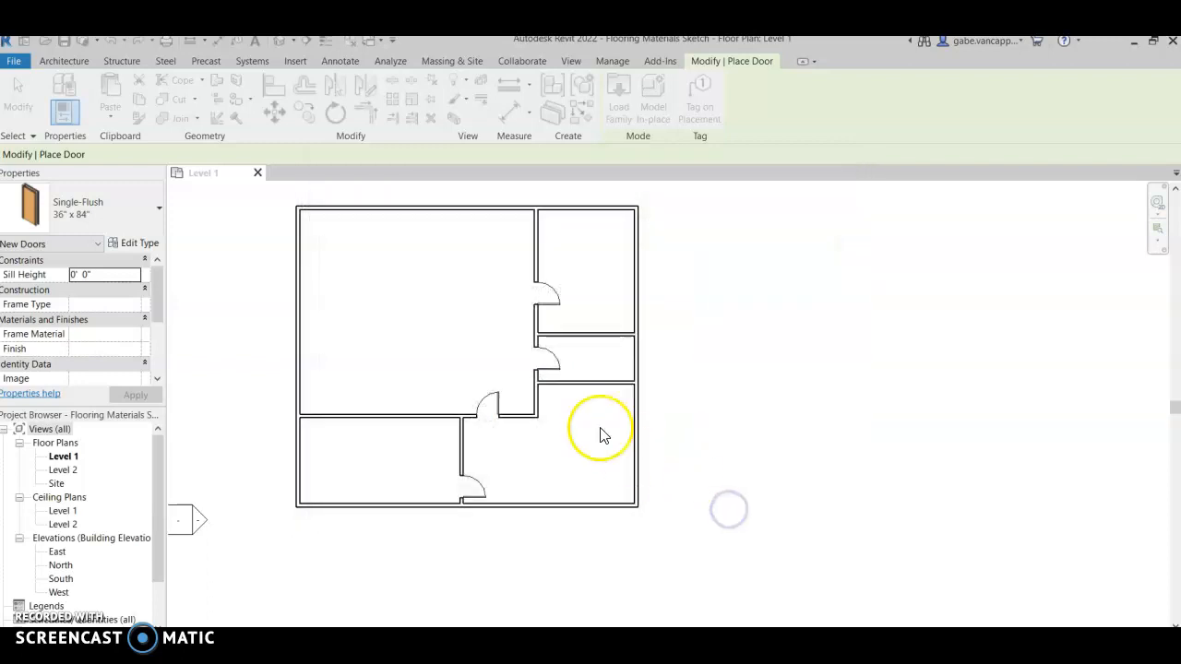
pyautogui.scroll(-2, 530, 360)
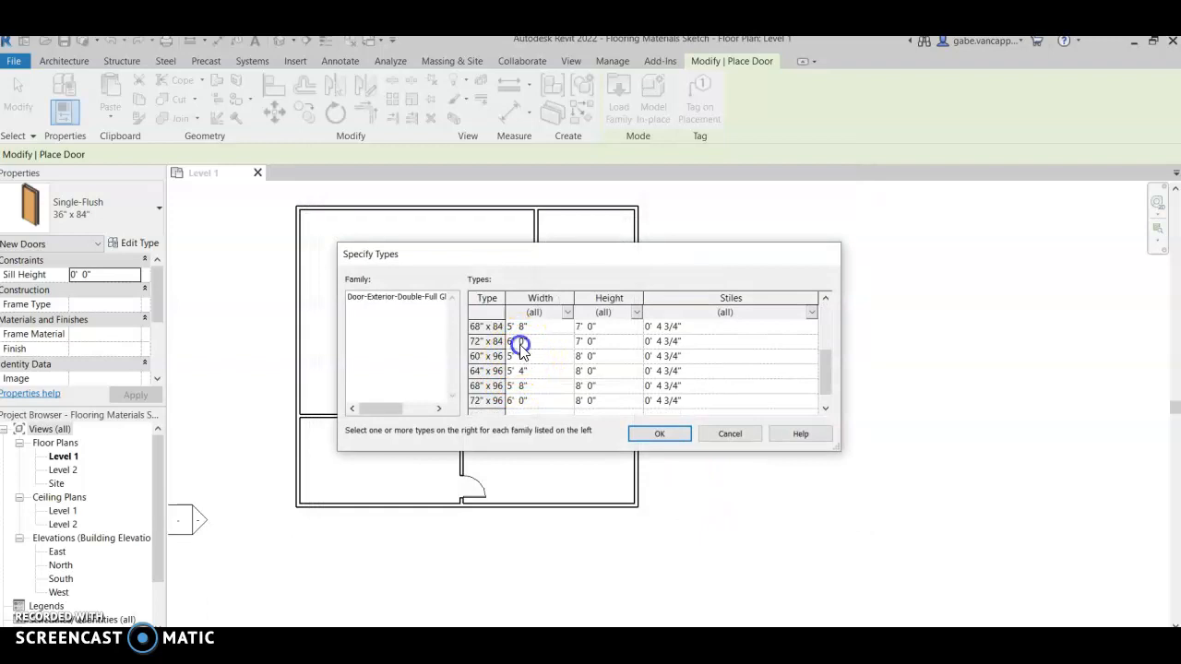
pyautogui.click(520, 340)
pyautogui.click(652, 434)
# - Place two 72" x 84" exterior double doors side by side in the large room's upper wall, the first about 4' from the right wall, and exit the Door tool
pyautogui.click(444, 214)
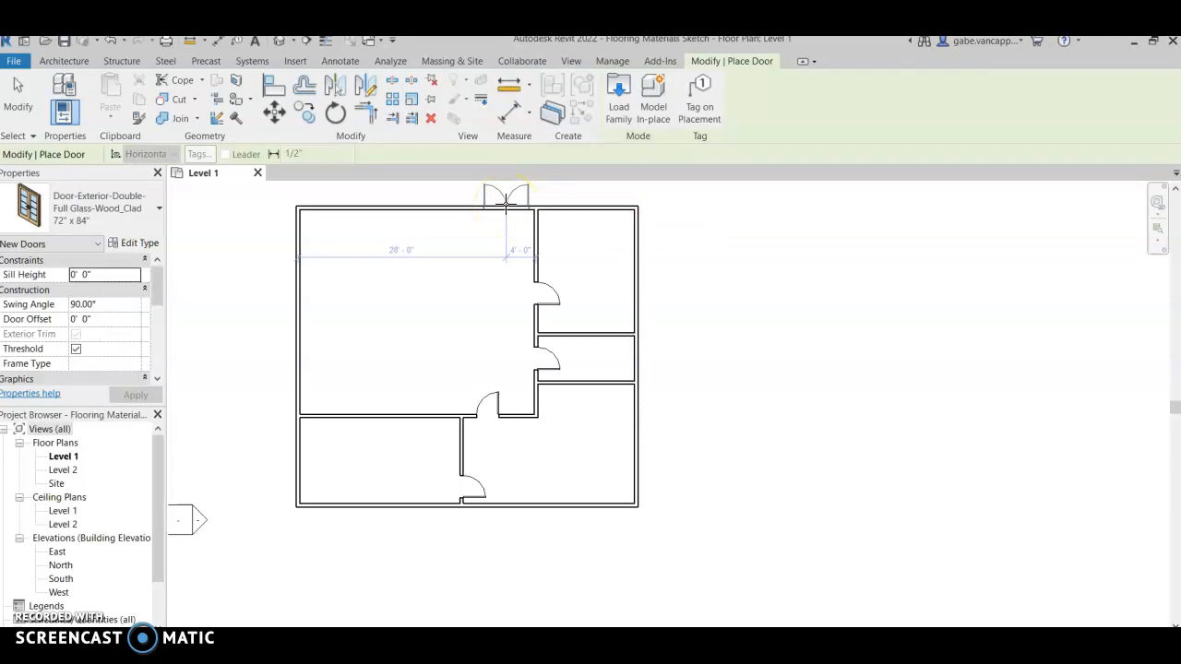
pyautogui.click(499, 204)
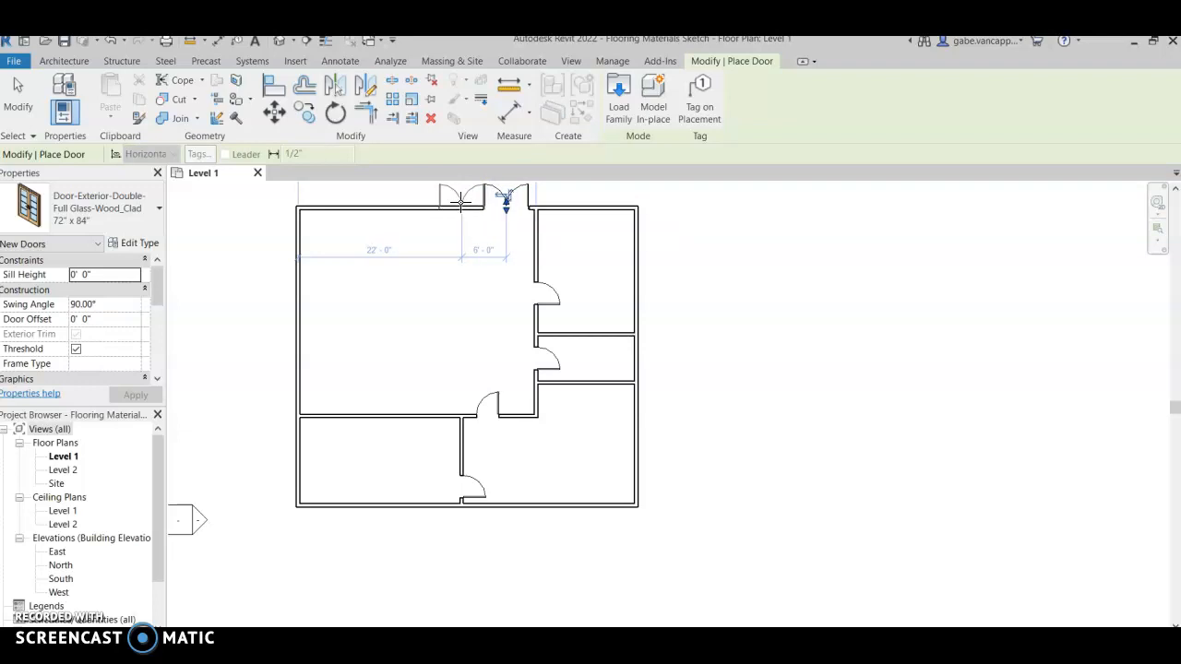
pyautogui.click(459, 201)
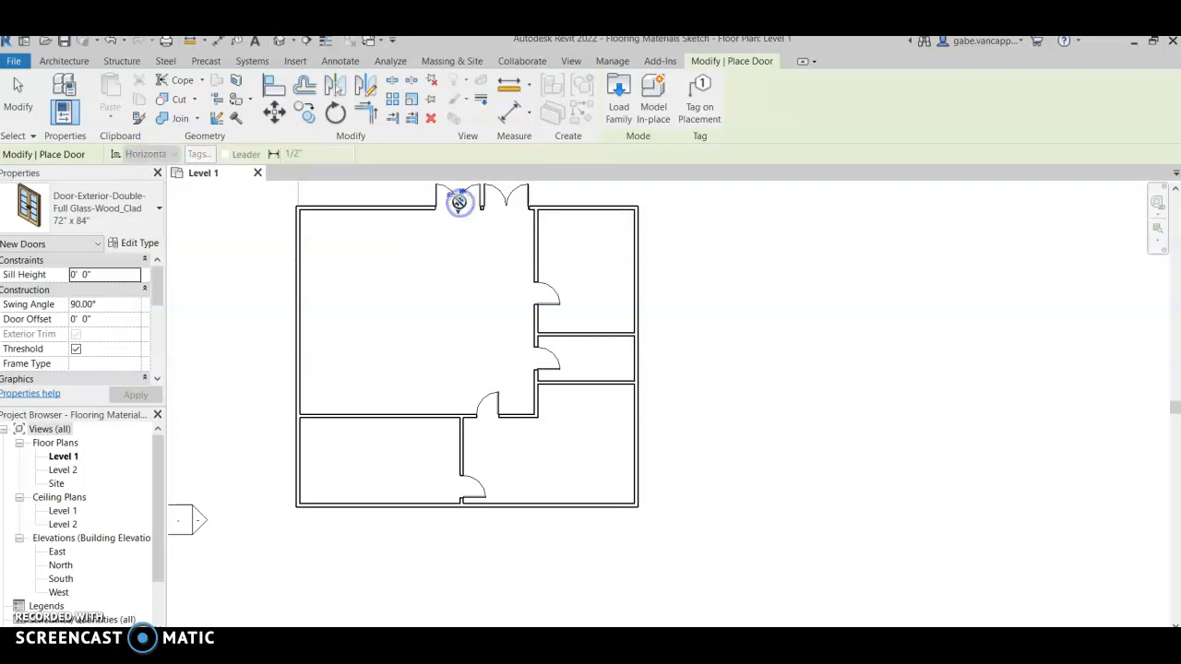
pyautogui.click(479, 240)
pyautogui.rightClick(437, 241)
pyautogui.click(474, 250)
pyautogui.rightClick(448, 246)
pyautogui.click(474, 255)
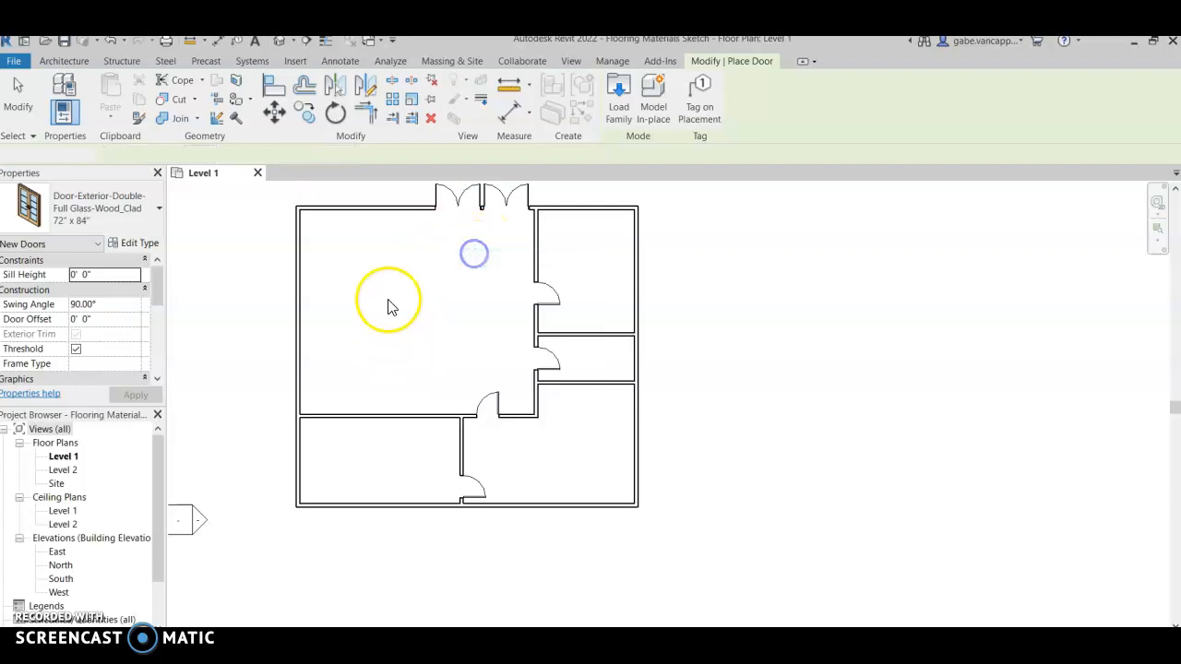
# - Check the Word floor plan, then return to Revit and split the lower-left room with a vertical wall 11' from its left wall
pyautogui.click(480, 646)
pyautogui.click(461, 506)
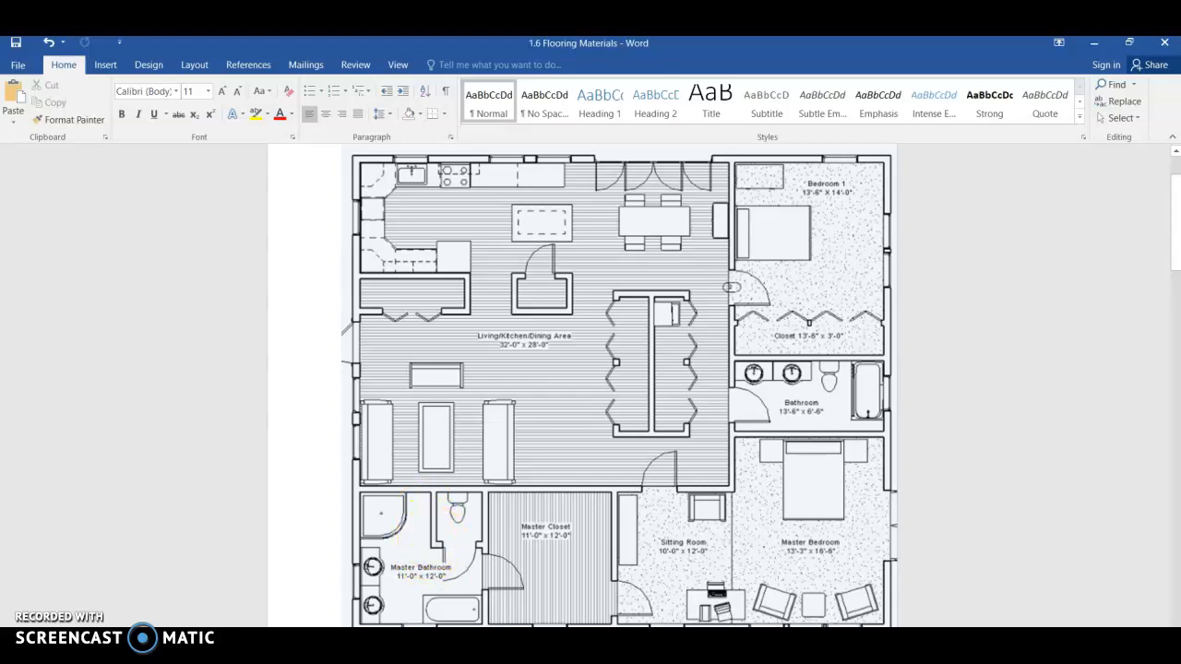
pyautogui.click(443, 646)
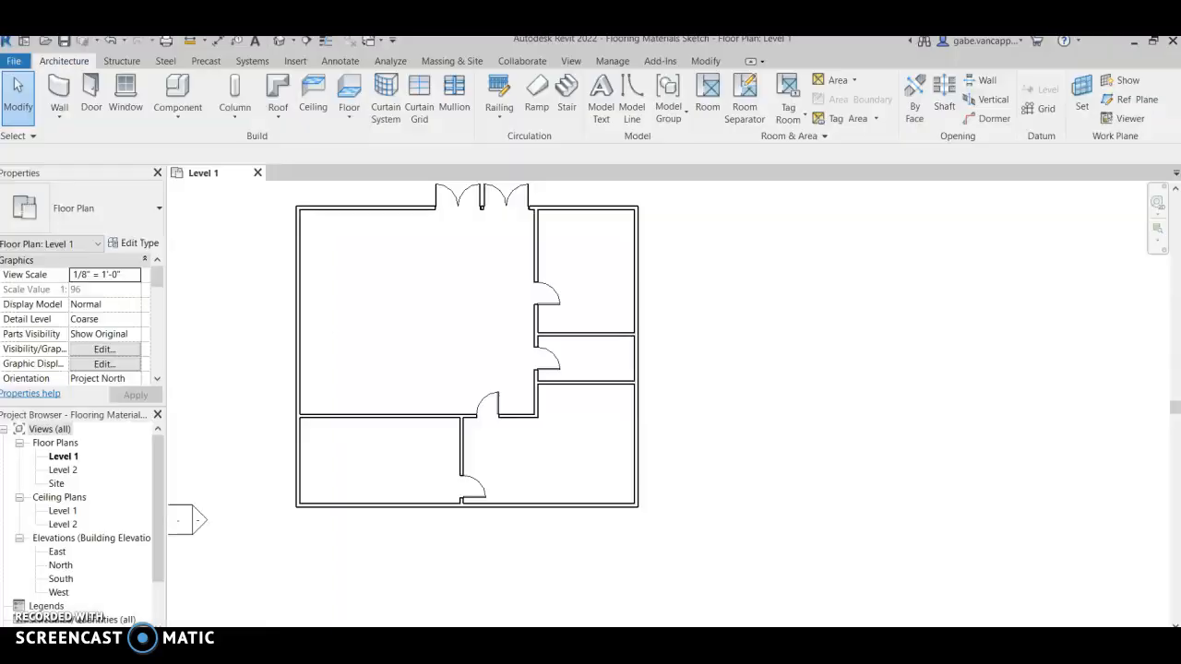
pyautogui.click(59, 93)
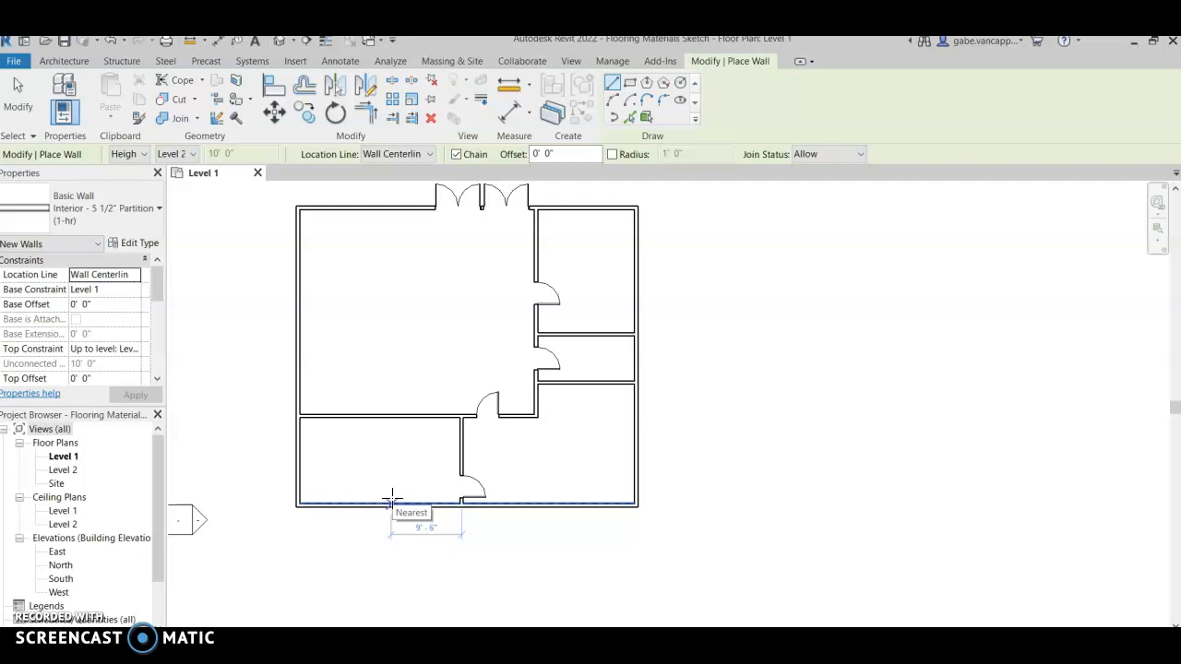
pyautogui.click(380, 501)
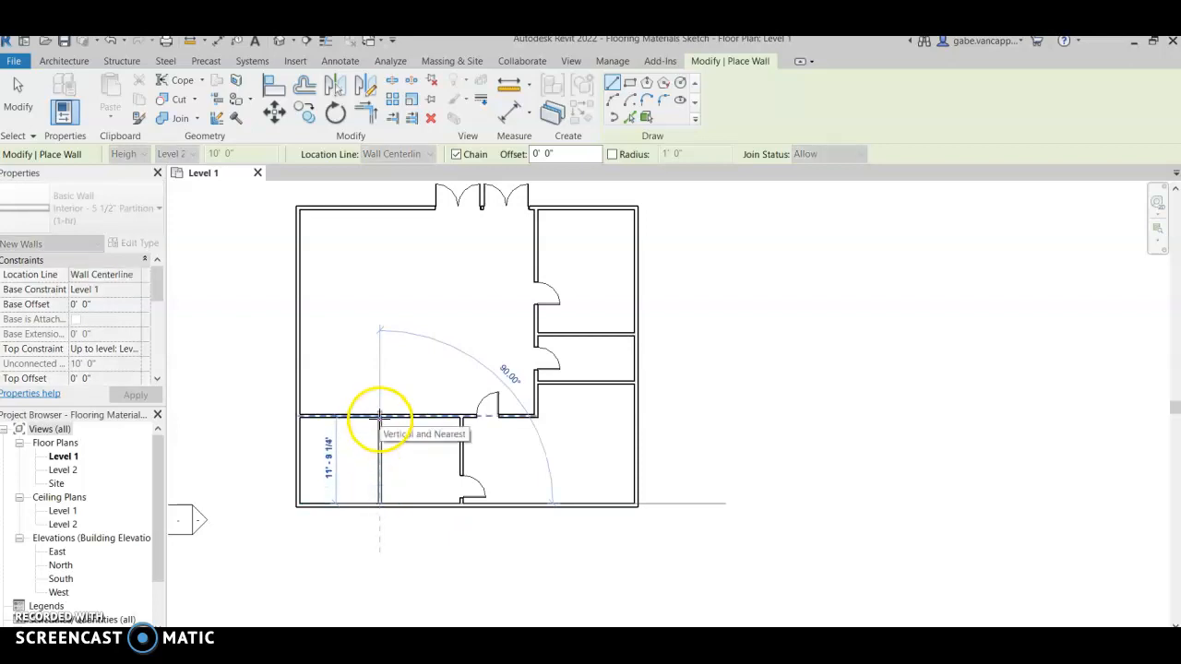
pyautogui.click(381, 418)
pyautogui.press('Escape')
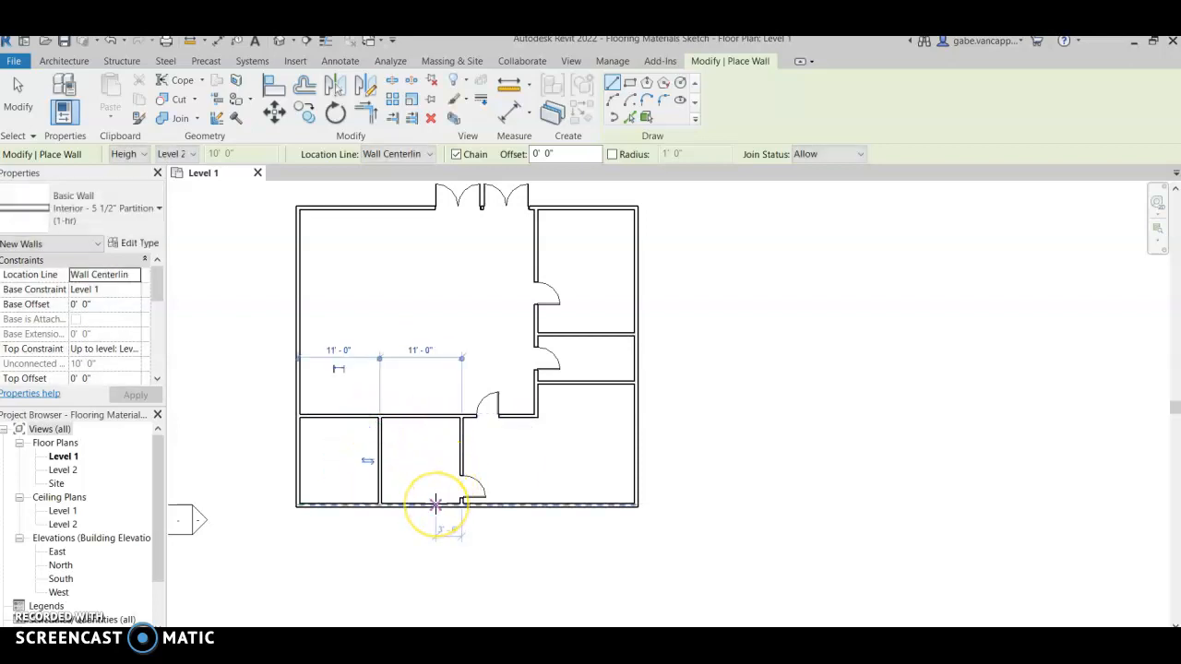
# - Start the Door tool, preview the residential interior single door families to load, and select Door-Interior-Single-2_Panel-Wood
pyautogui.click(70, 65)
pyautogui.click(89, 92)
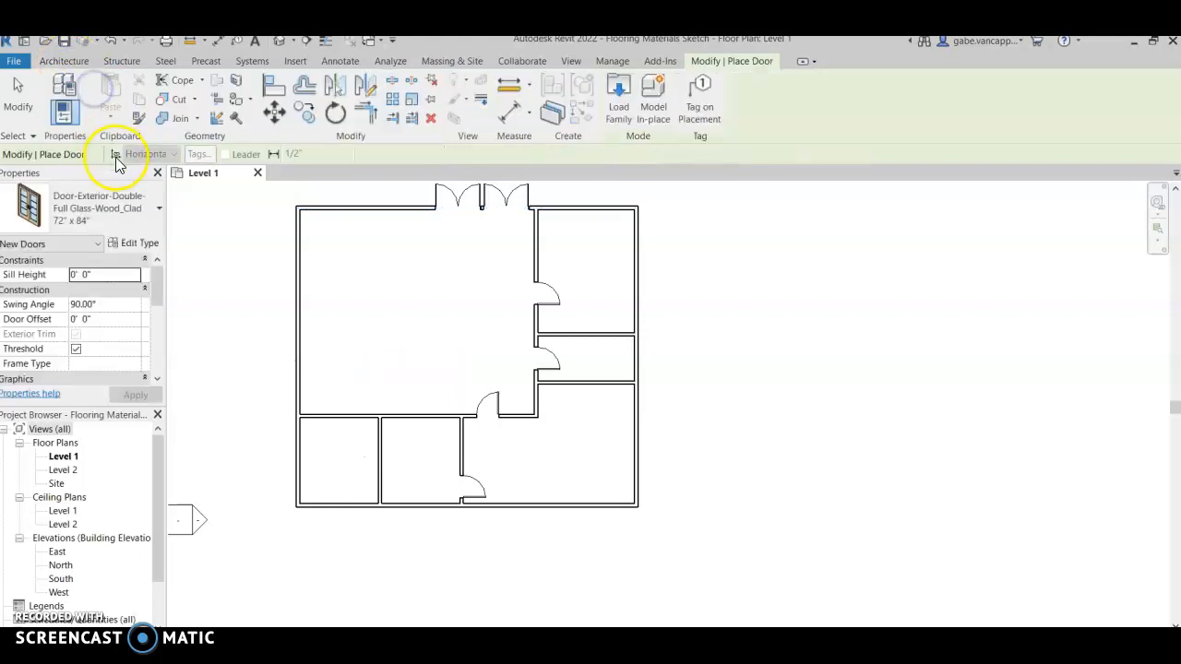
pyautogui.click(618, 103)
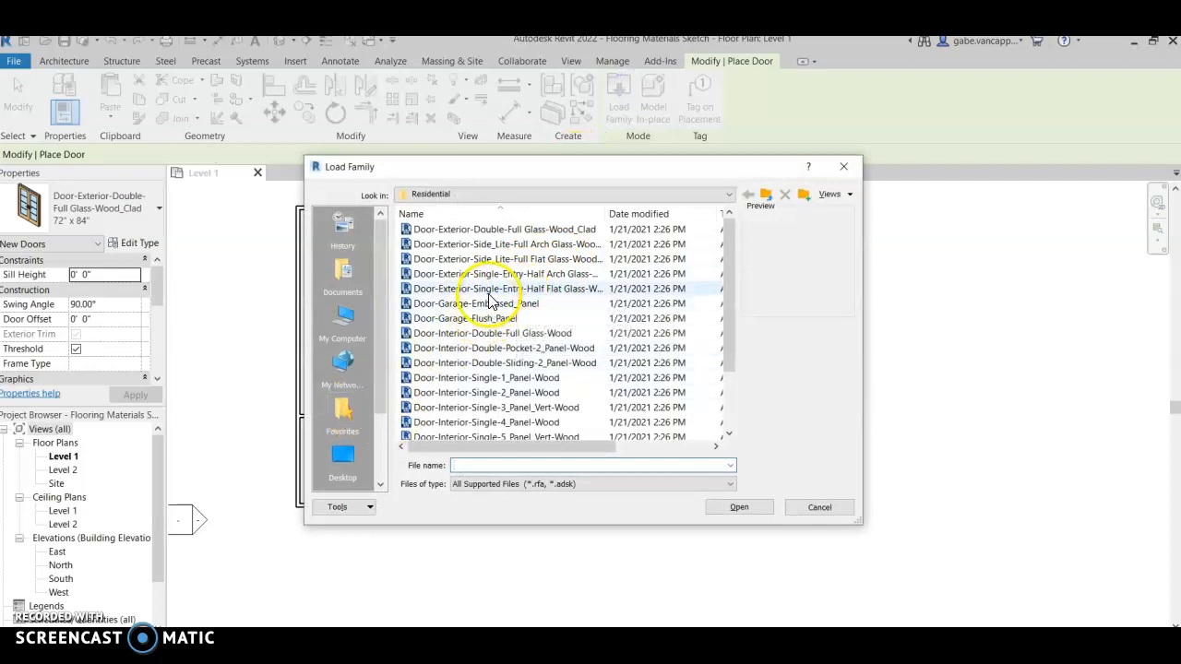
pyautogui.scroll(-2, 498, 327)
pyautogui.click(509, 362)
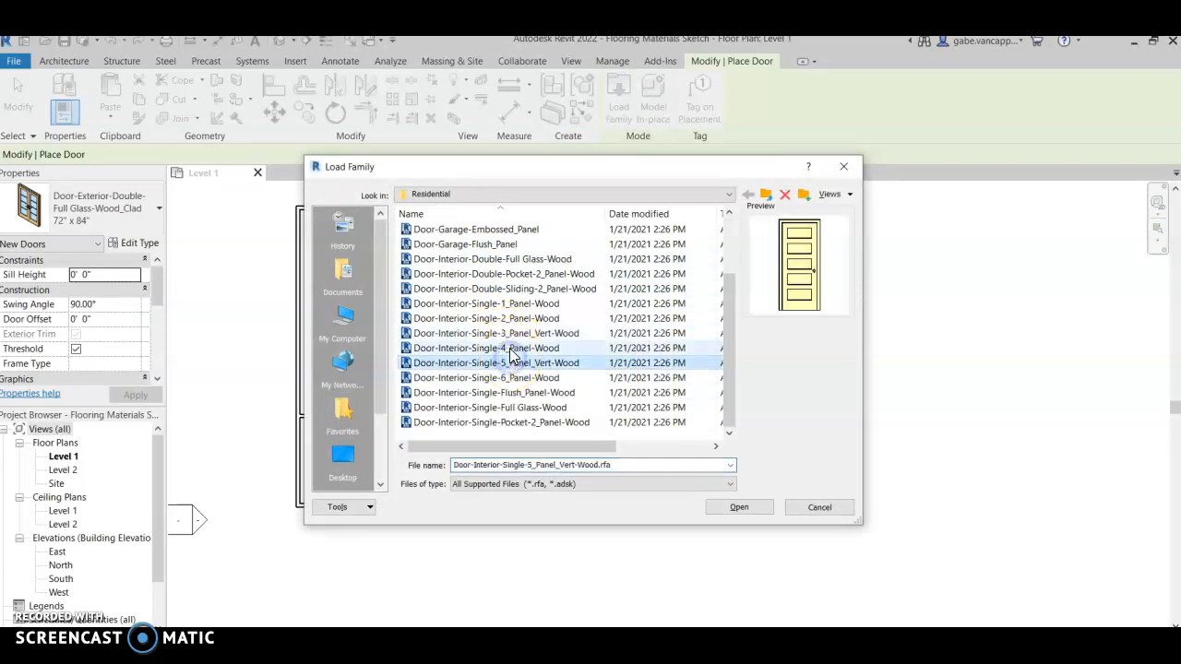
pyautogui.click(512, 348)
pyautogui.click(509, 333)
pyautogui.click(512, 320)
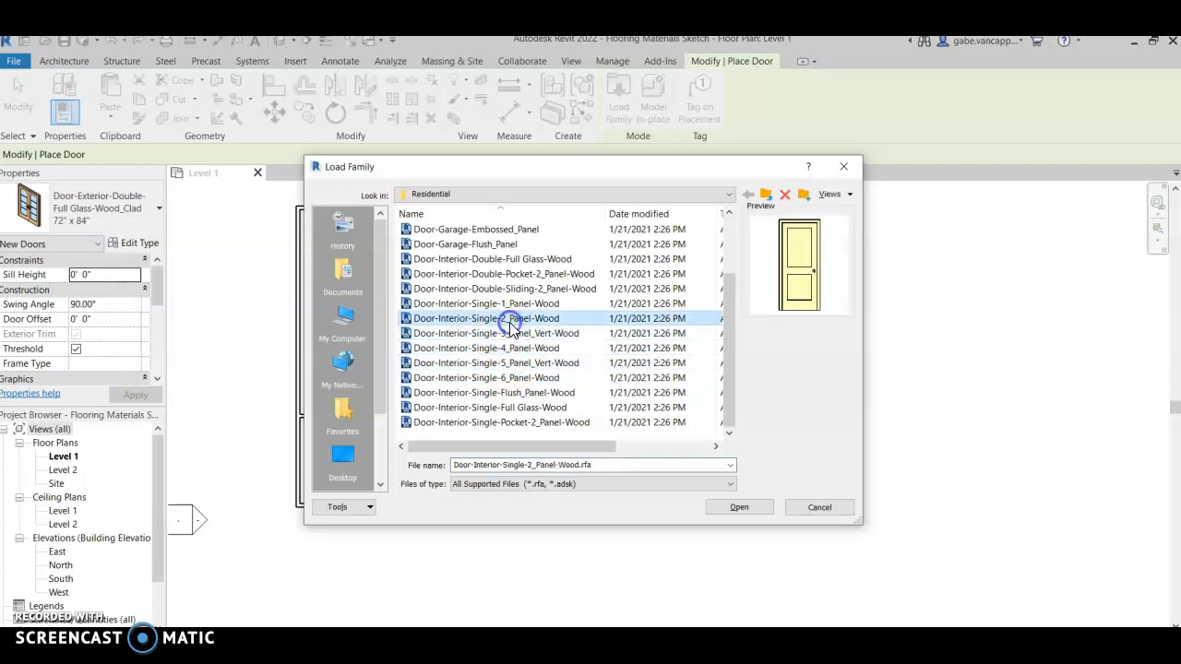
pyautogui.click(505, 305)
pyautogui.click(508, 318)
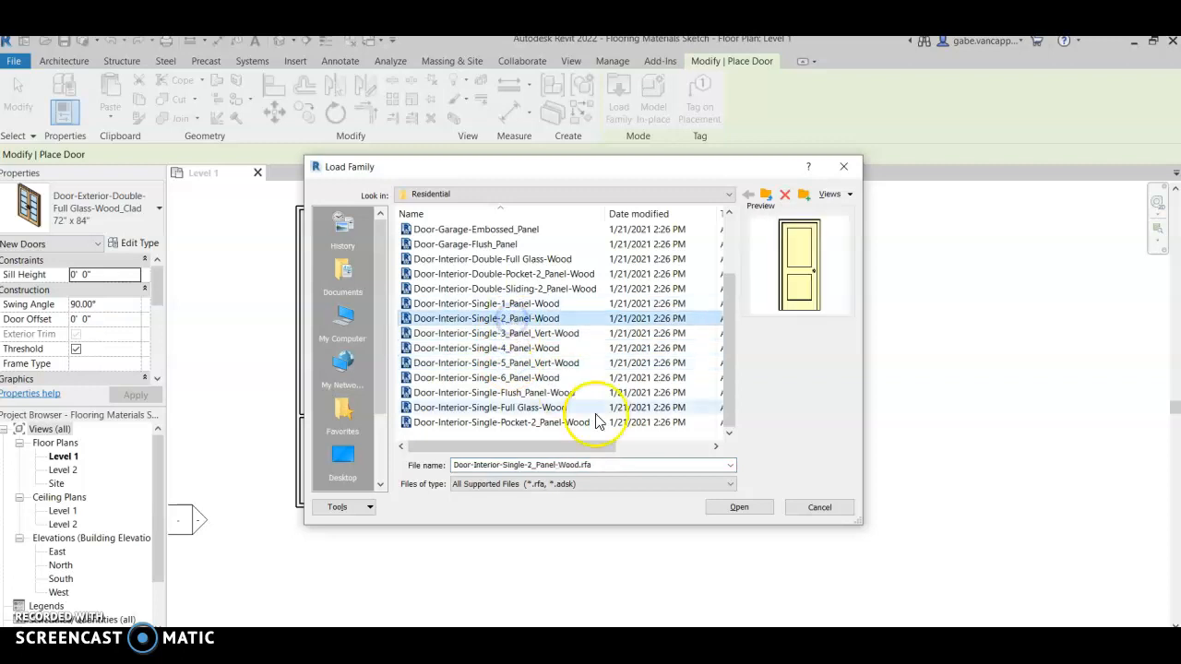
# - Load the 36" x 84" type of the selected two-panel interior door family
pyautogui.click(725, 506)
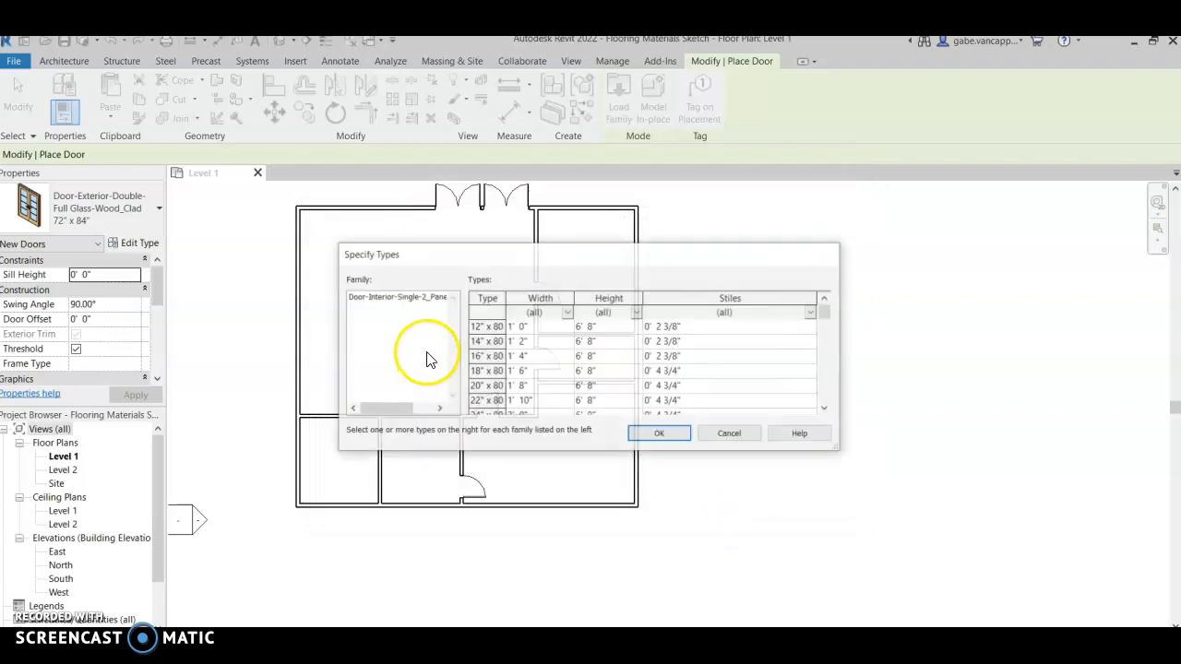
pyautogui.scroll(-3, 530, 364)
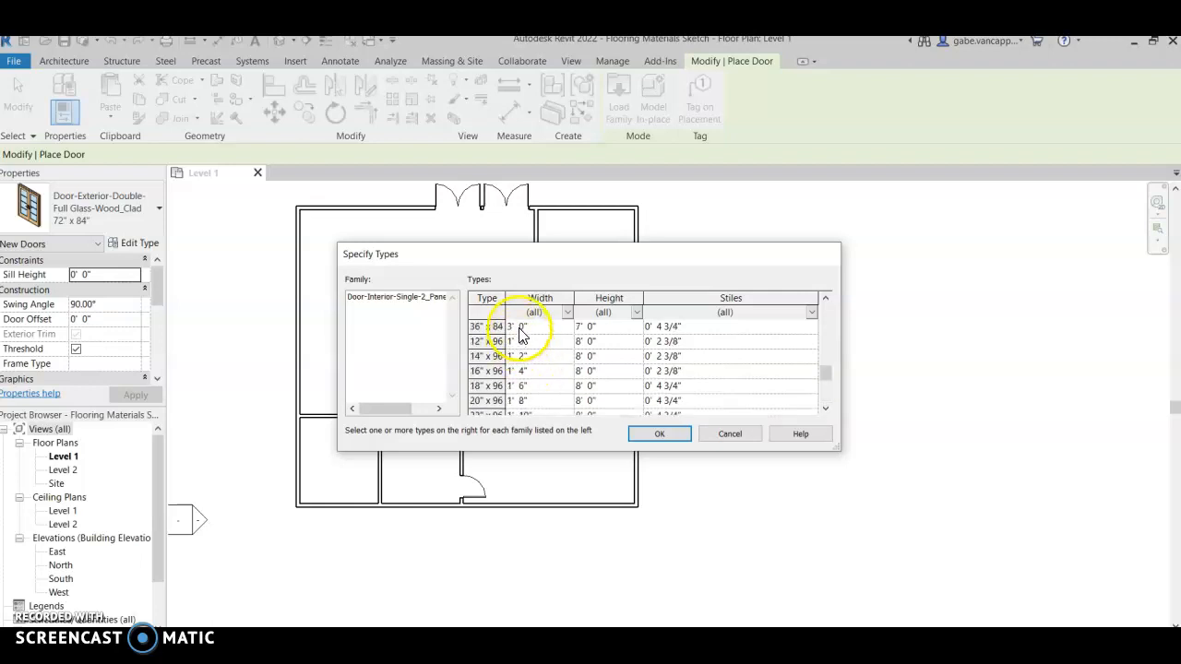
pyautogui.click(526, 326)
pyautogui.click(637, 434)
# - Place the 36" x 84" interior door in the wall between master bathroom and closet, about 7' below the upper wall, and exit the Door tool
pyautogui.click(393, 462)
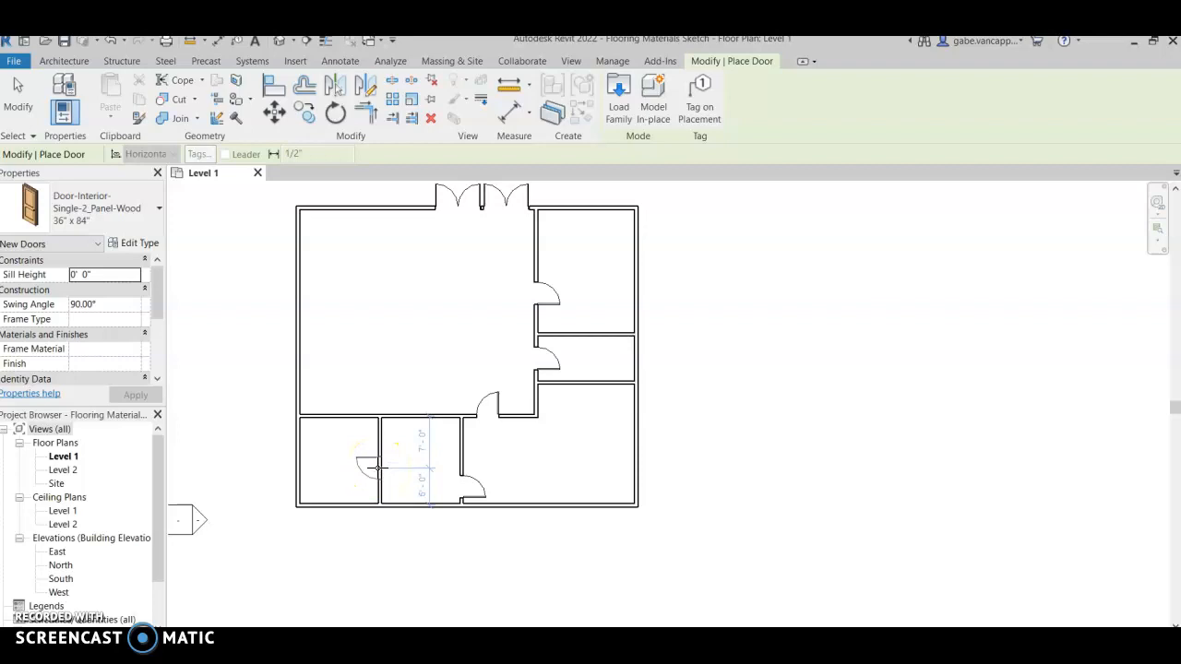
pyautogui.click(376, 466)
pyautogui.rightClick(691, 447)
pyautogui.click(723, 454)
pyautogui.rightClick(707, 441)
pyautogui.click(723, 452)
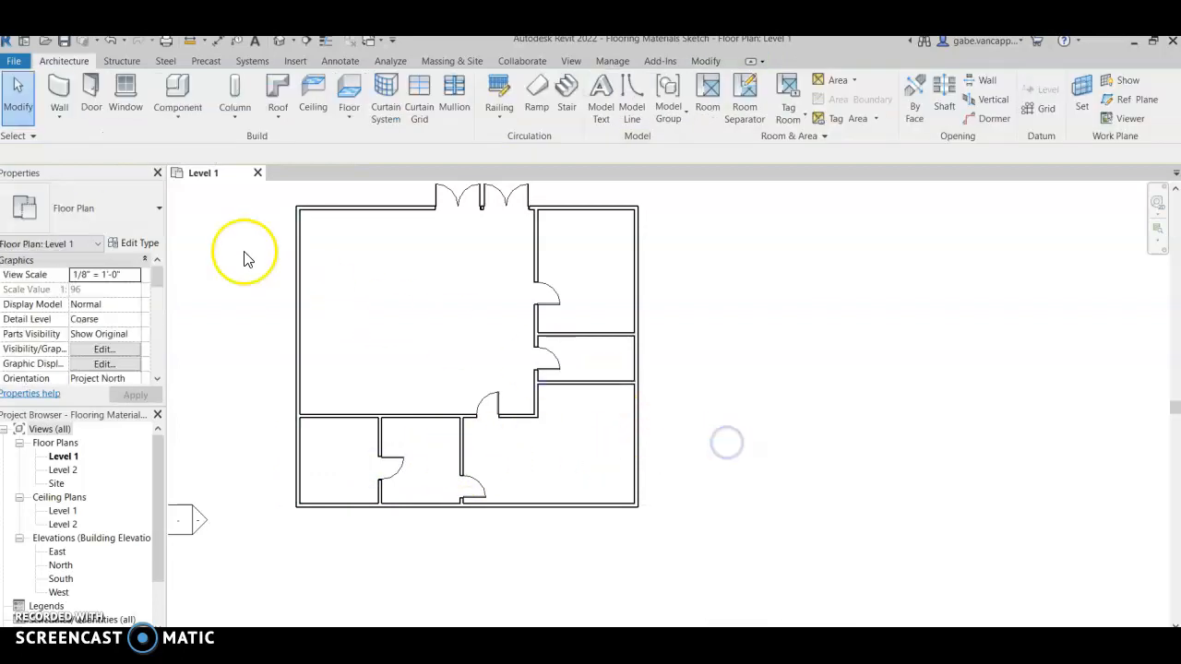
# - Enclose a small toilet room in the master bathroom's upper right corner with walls starting 4'-6" from the closet wall, and end the wall chain
pyautogui.click(76, 95)
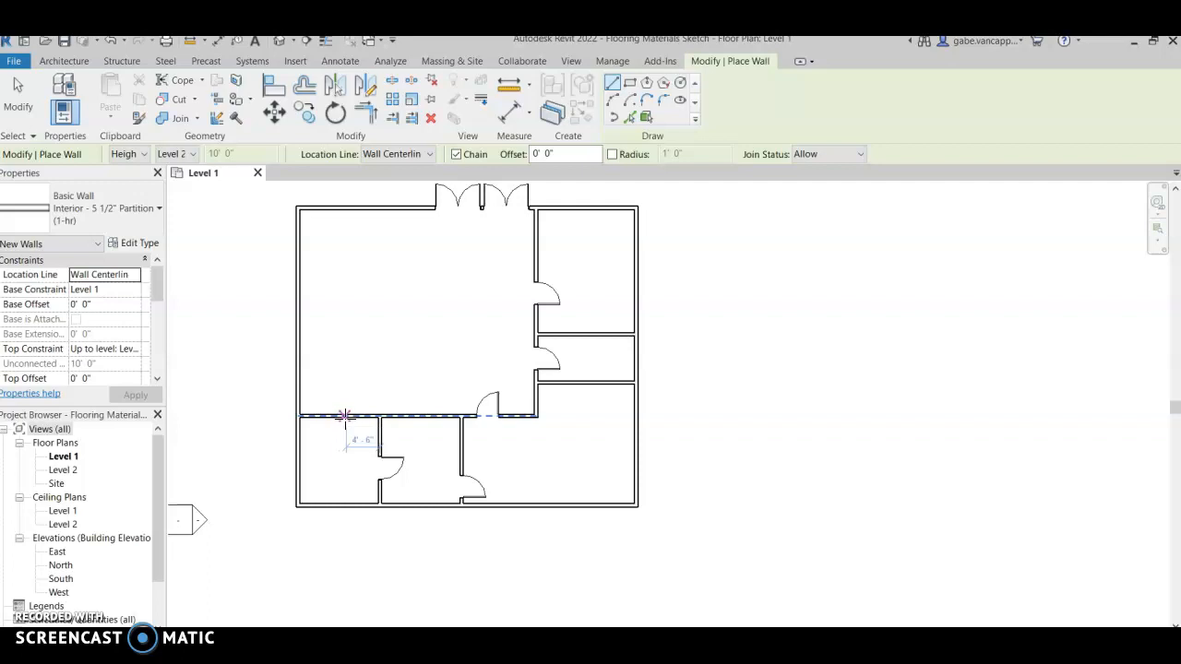
pyautogui.click(344, 415)
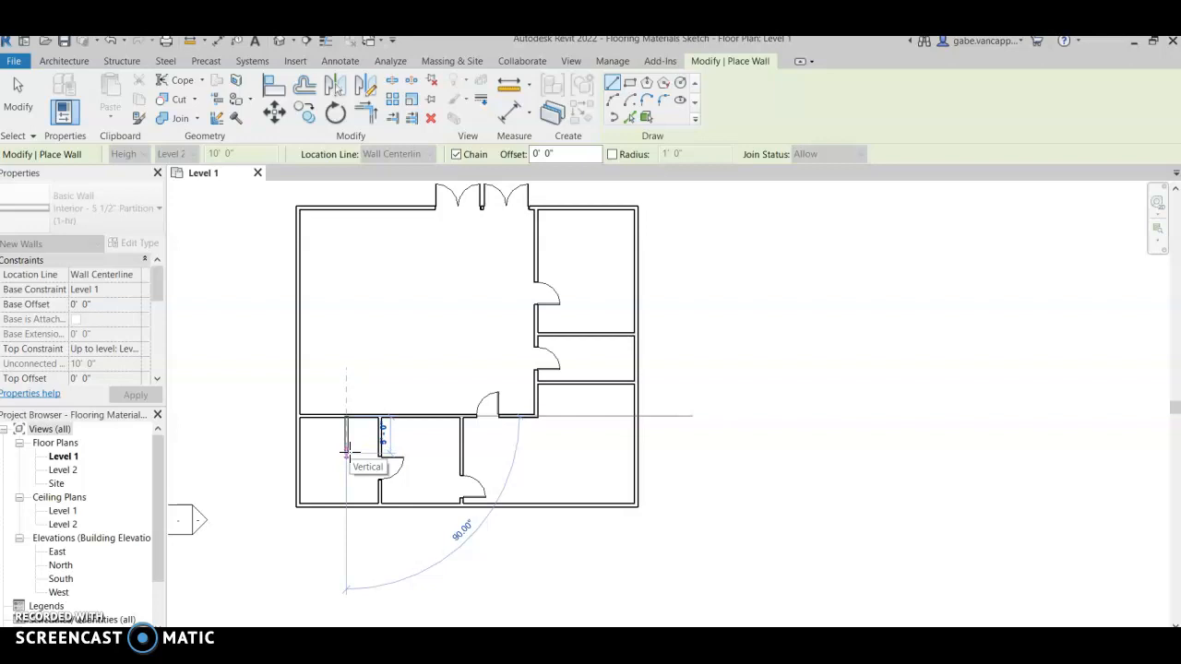
pyautogui.click(349, 449)
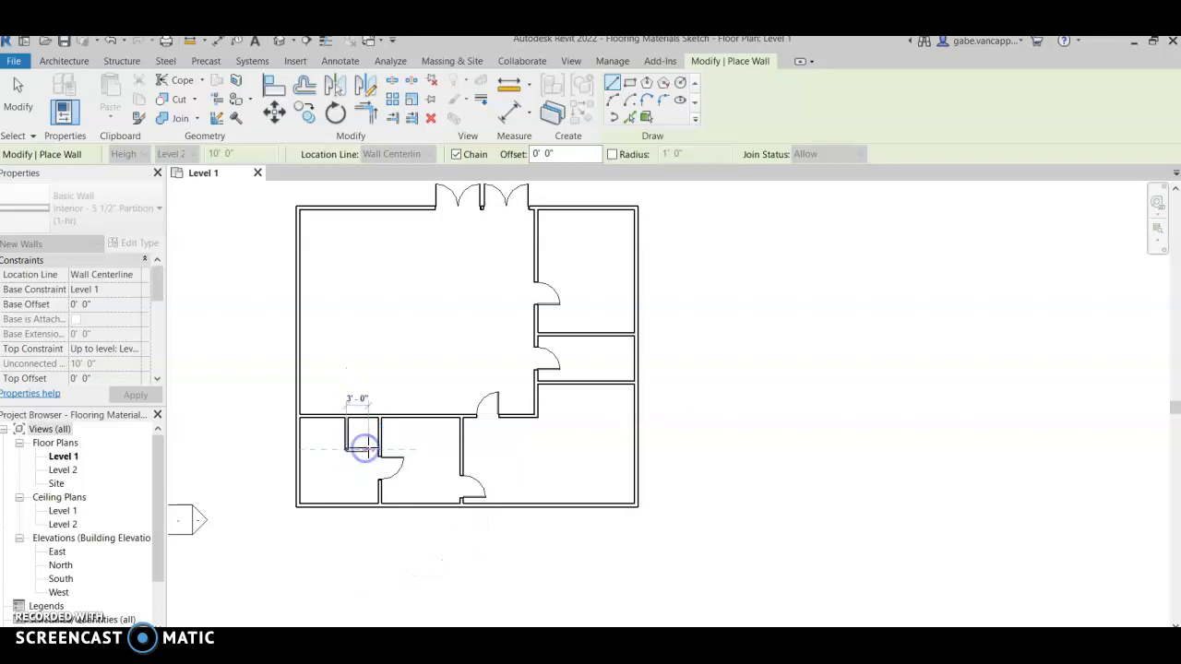
pyautogui.click(380, 449)
pyautogui.rightClick(412, 423)
pyautogui.click(429, 430)
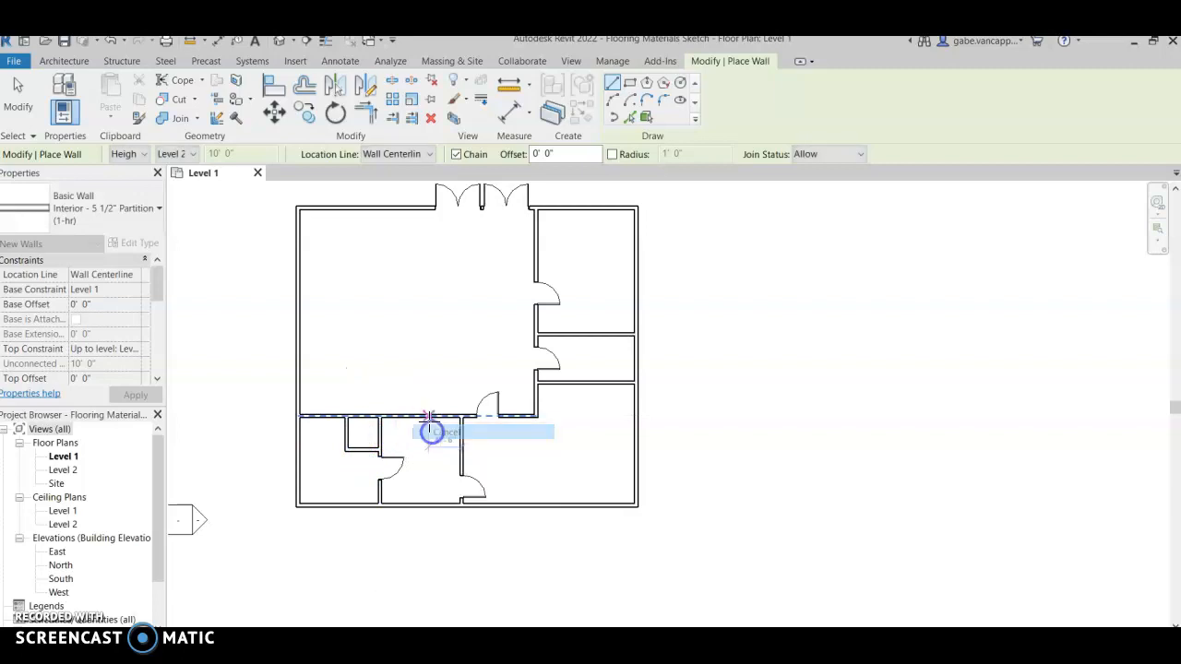
# - Place a 36" x 84" two-panel interior door in the toilet room's lower wall, centred about 2'-3" from each side, and exit the Door tool
pyautogui.rightClick(430, 423)
pyautogui.click(449, 433)
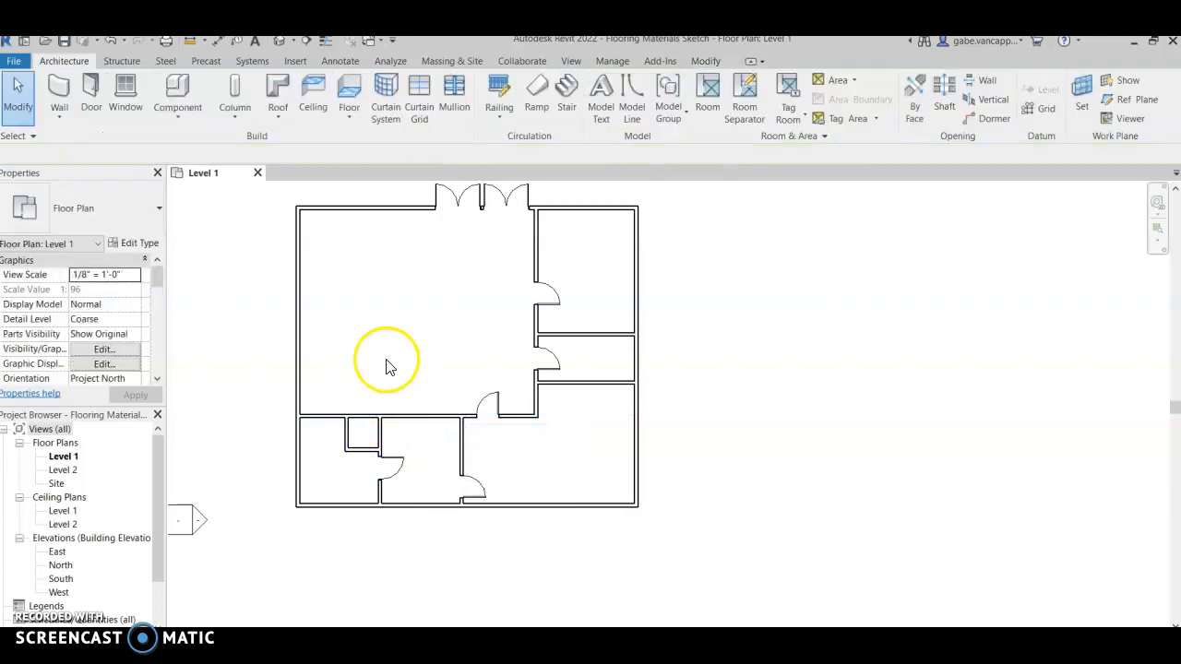
pyautogui.click(97, 94)
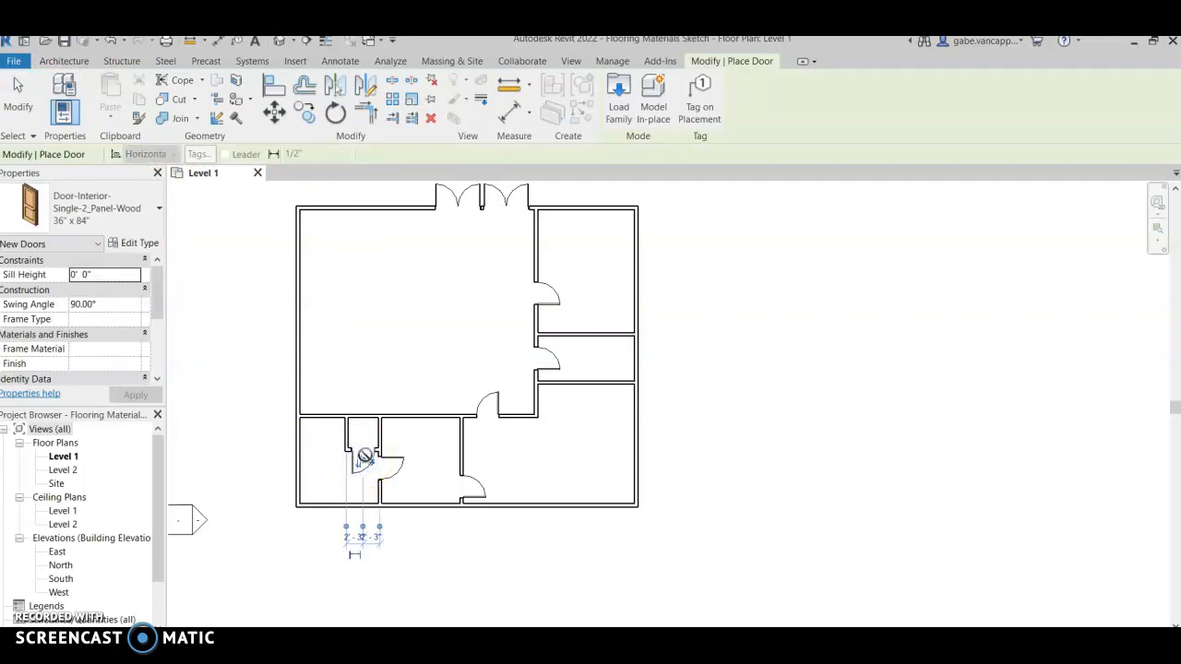
pyautogui.rightClick(716, 413)
pyautogui.click(749, 430)
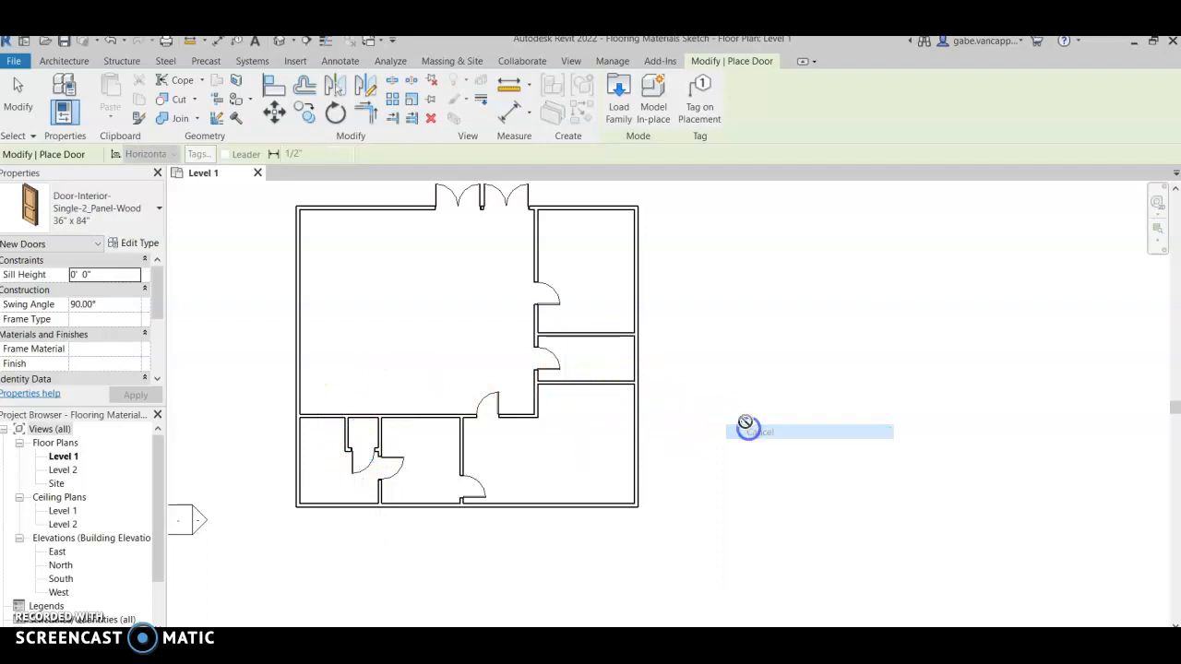
pyautogui.click(749, 430)
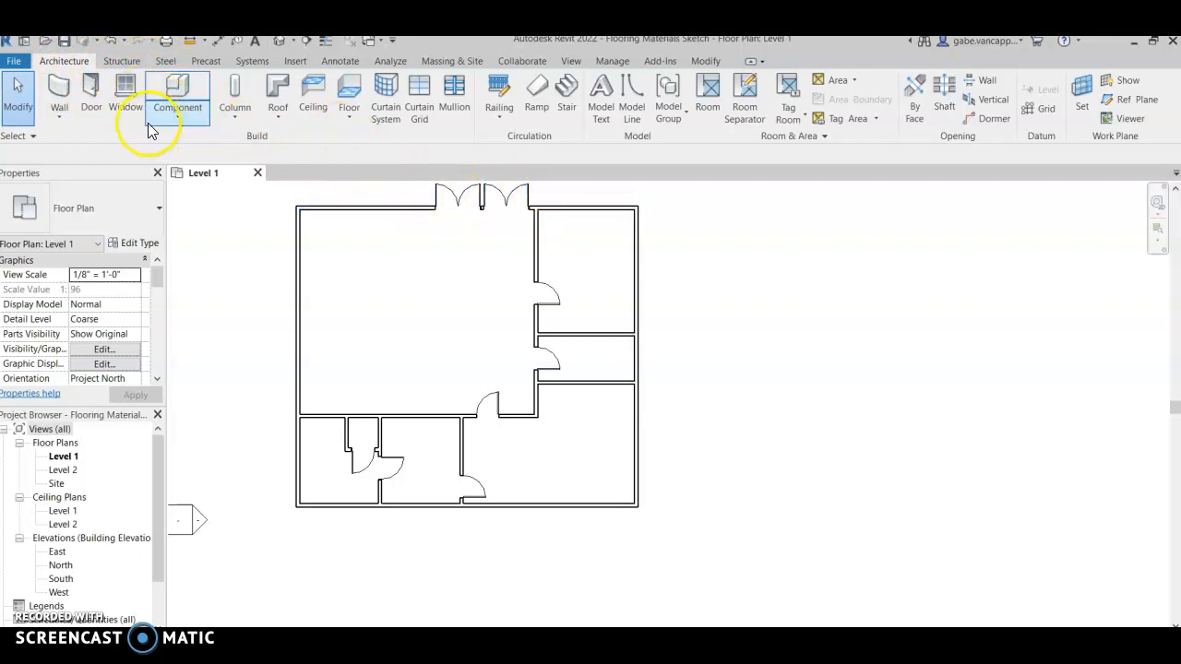
# - Place a 72" x 84" exterior double full-glass door in the living area's left exterior wall, about 16'-6" below the upper wall, and exit the tool
pyautogui.click(89, 92)
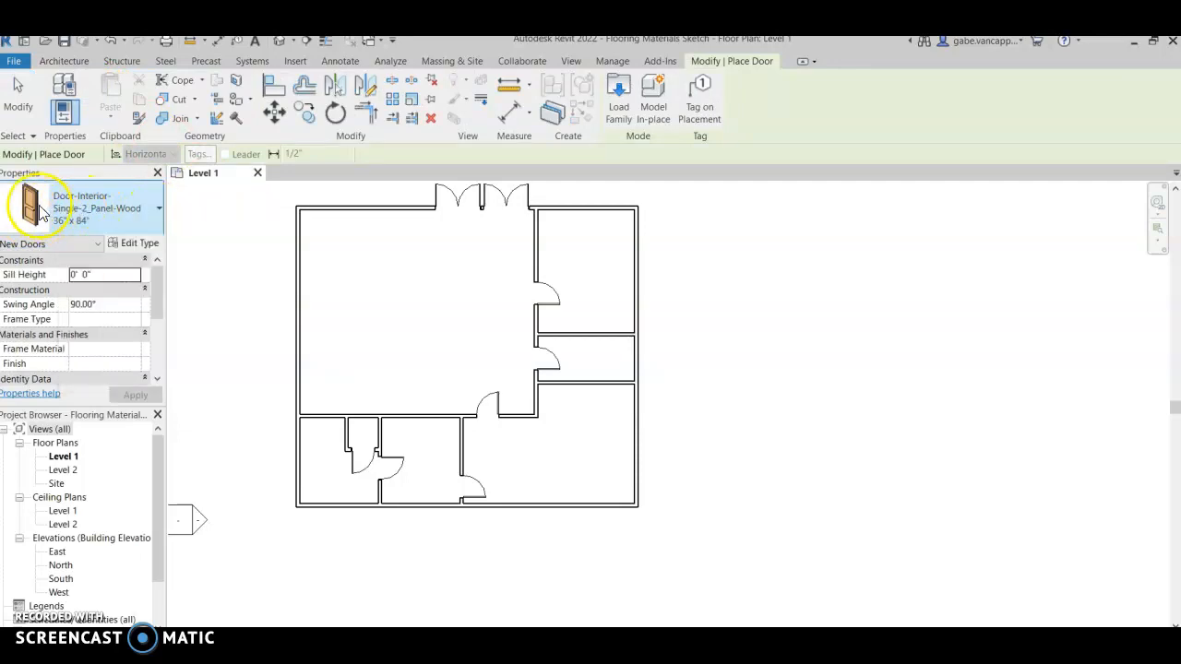
pyautogui.click(134, 209)
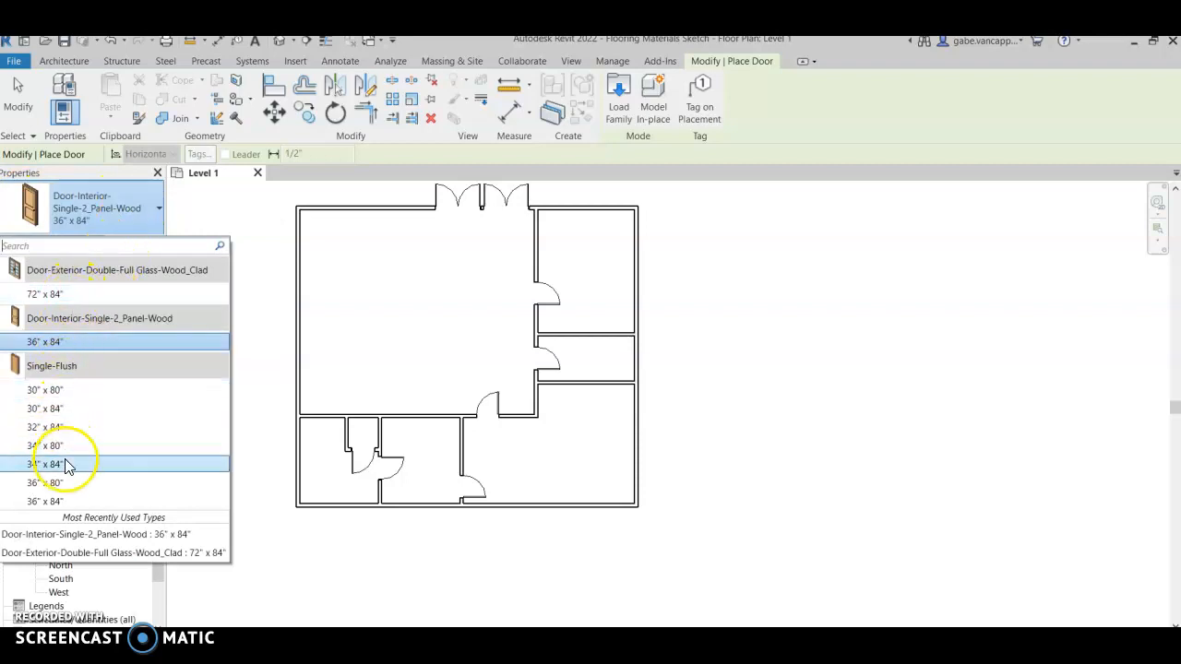
pyautogui.click(53, 296)
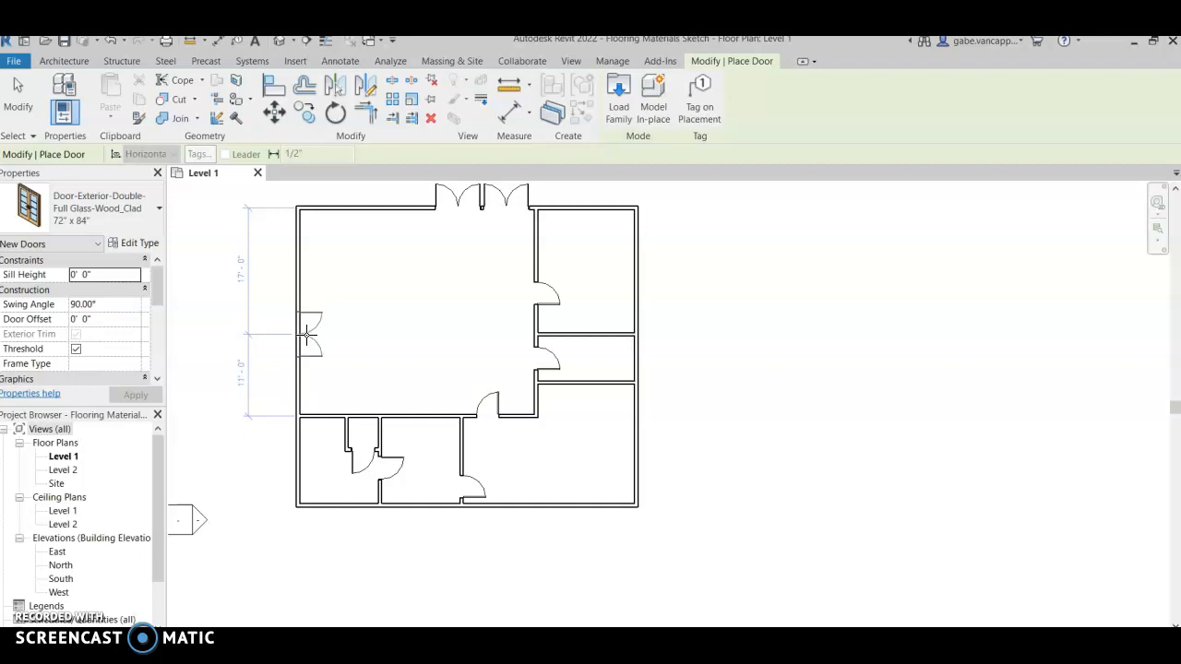
pyautogui.click(308, 330)
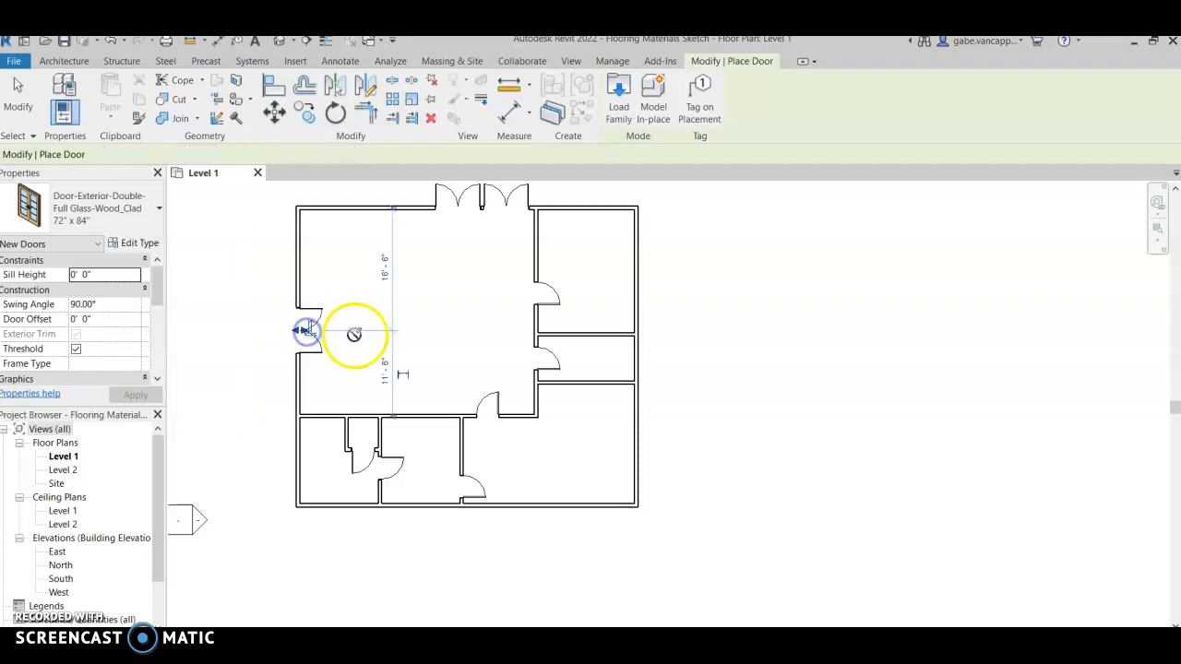
pyautogui.rightClick(383, 343)
pyautogui.click(418, 349)
pyautogui.rightClick(416, 345)
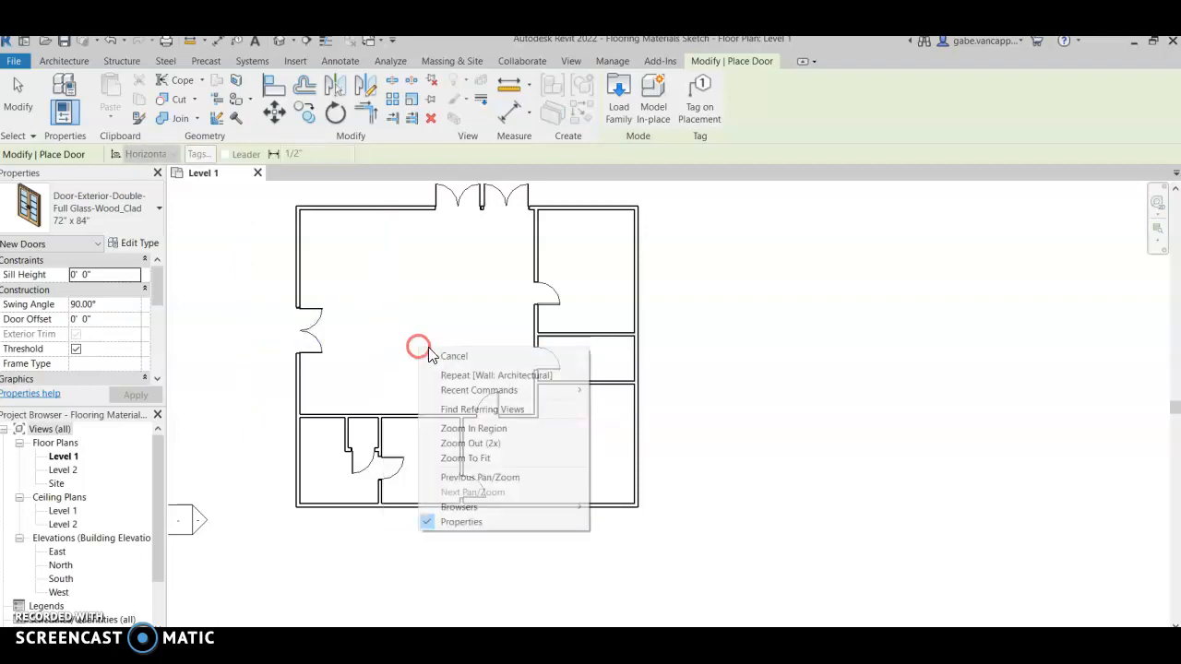
pyautogui.click(430, 351)
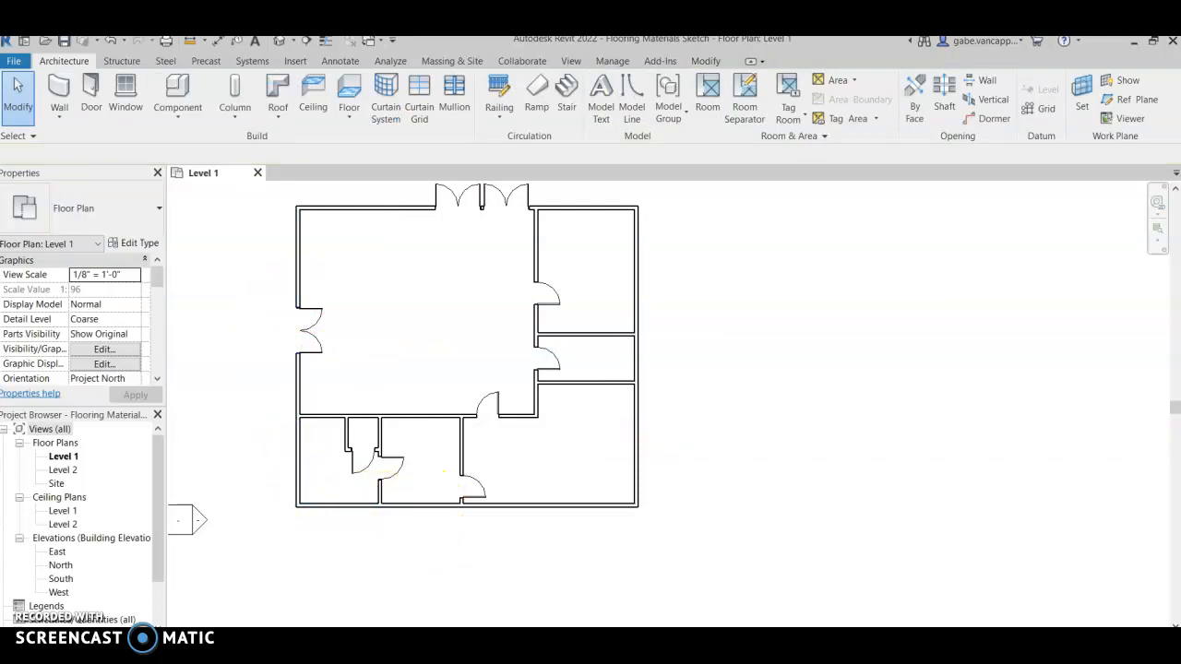
# - Switch to the Word floor plan, examine the closets, doors and floor finish patterns of the rooms, and return to Revit
pyautogui.click(467, 636)
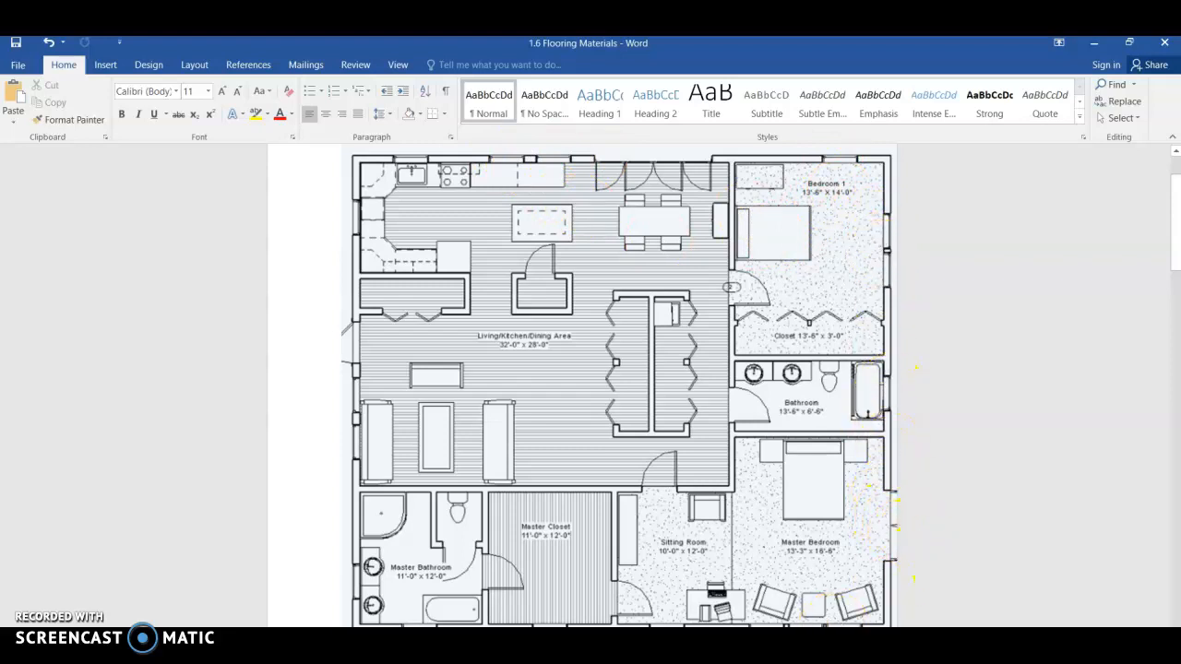
pyautogui.scroll(-1, 963, 591)
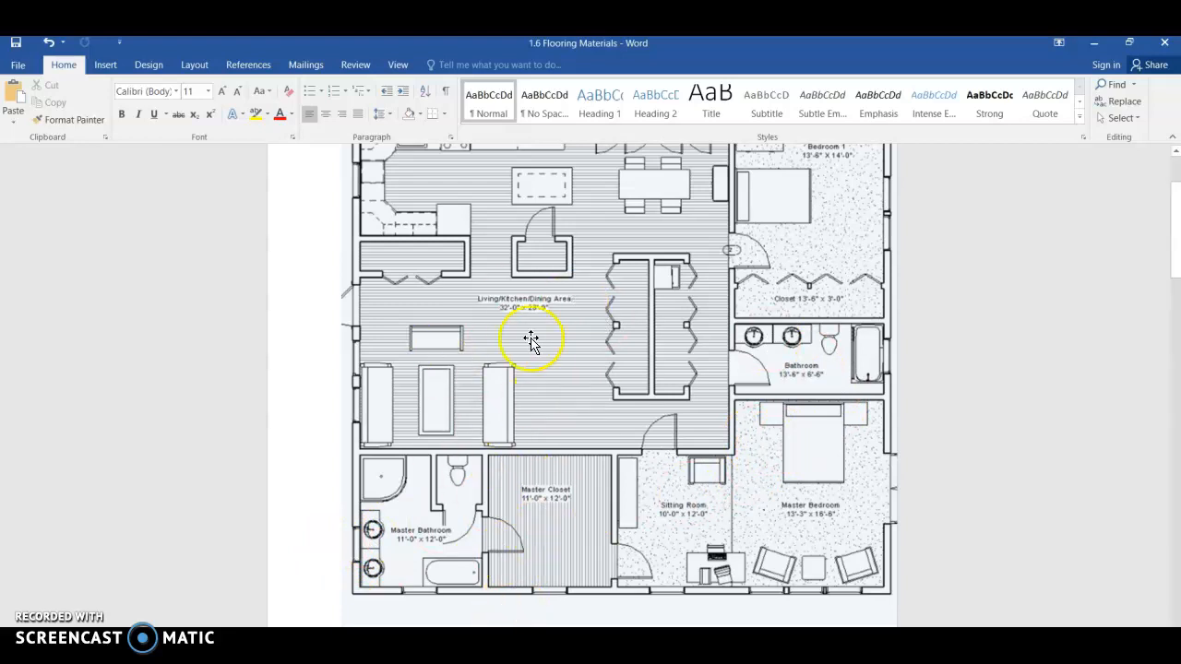
pyautogui.click(423, 283)
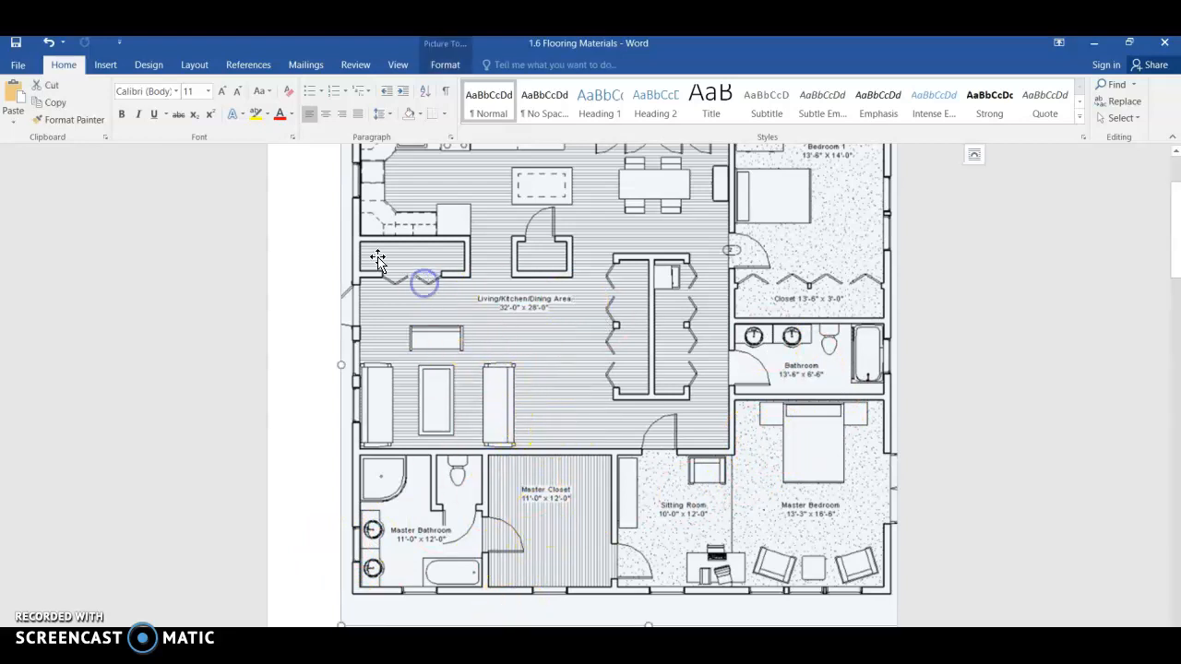
pyautogui.click(309, 267)
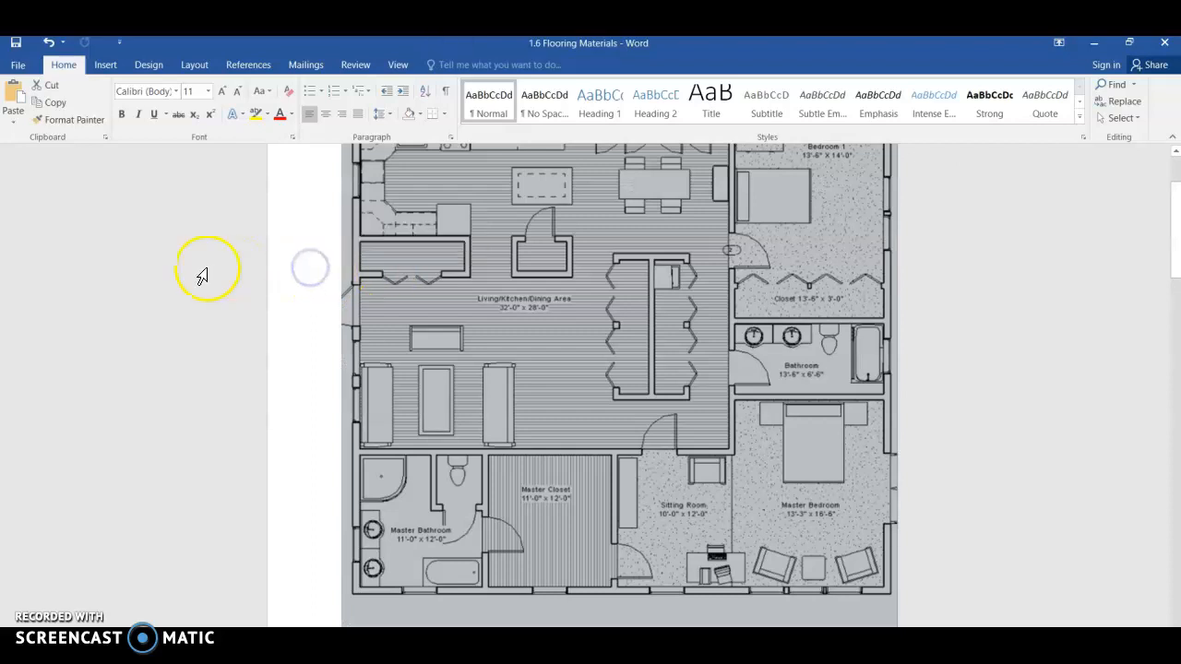
pyautogui.click(295, 264)
pyautogui.click(306, 317)
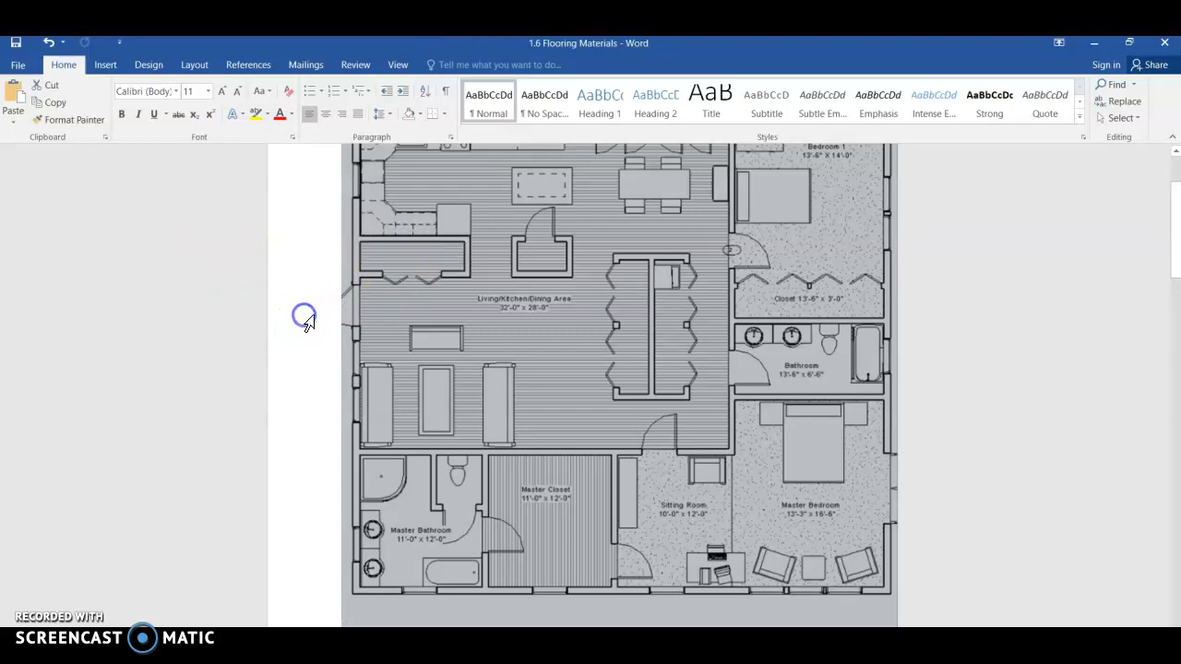
pyautogui.click(976, 409)
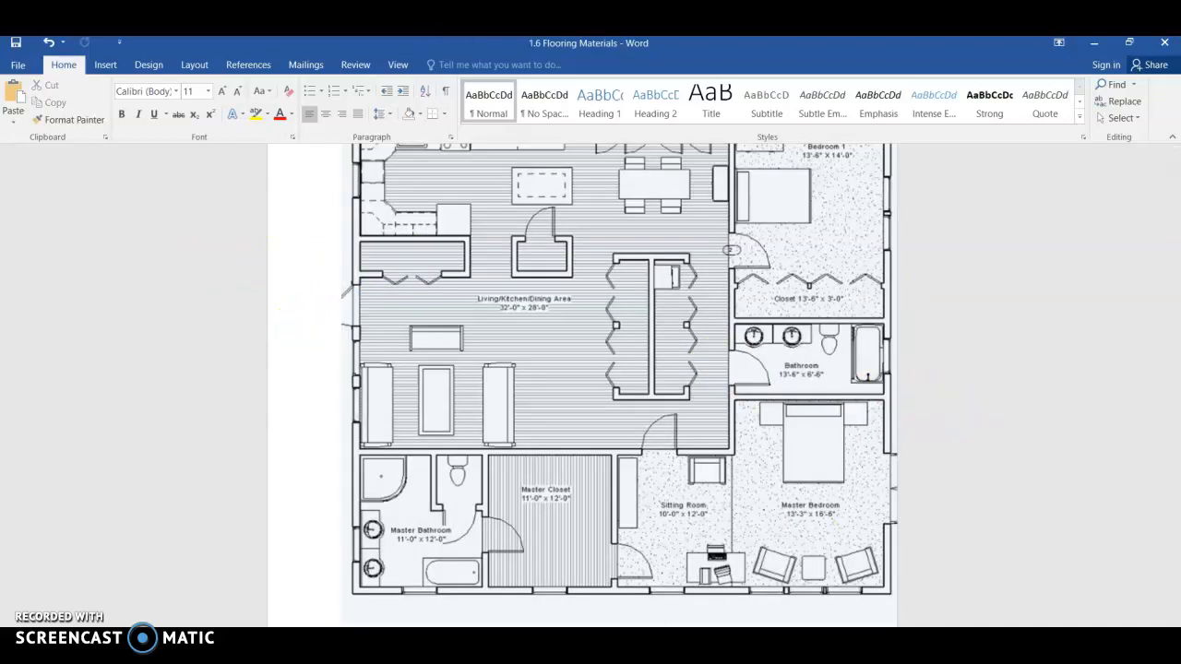
pyautogui.hotkey('alt', 'Tab')
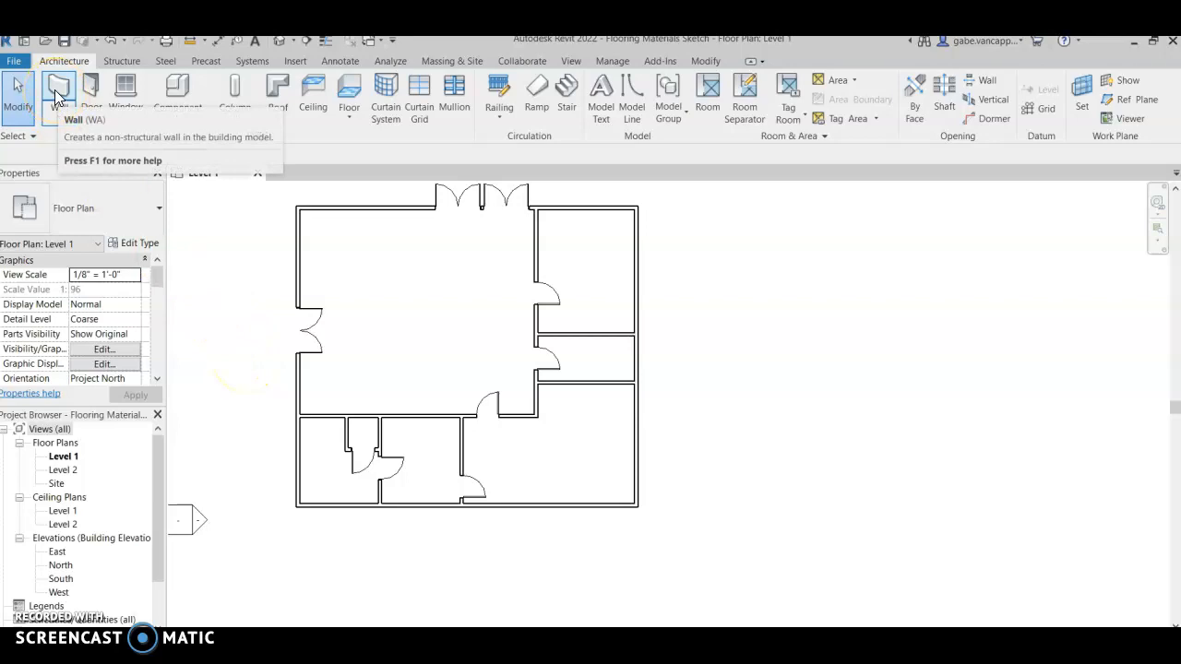
# - Start a floor of type Wood Joist 10" - Wood Finish and sketch a rectangular boundary along the inner walls of the living/kitchen/dining area
pyautogui.click(350, 100)
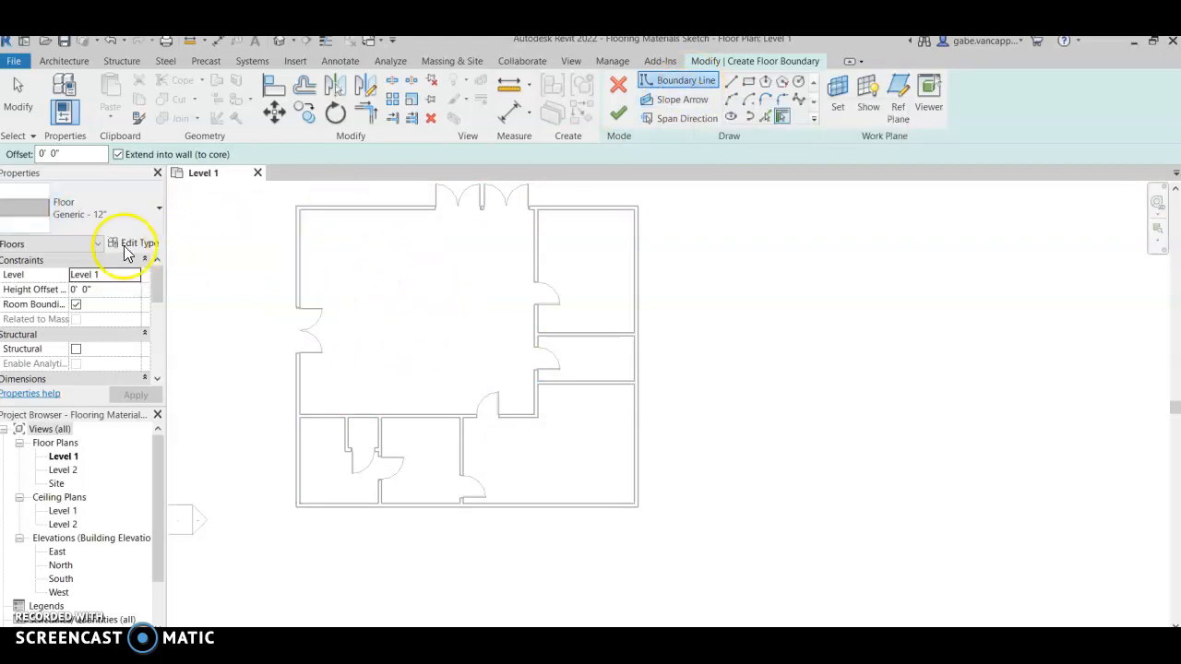
pyautogui.click(148, 207)
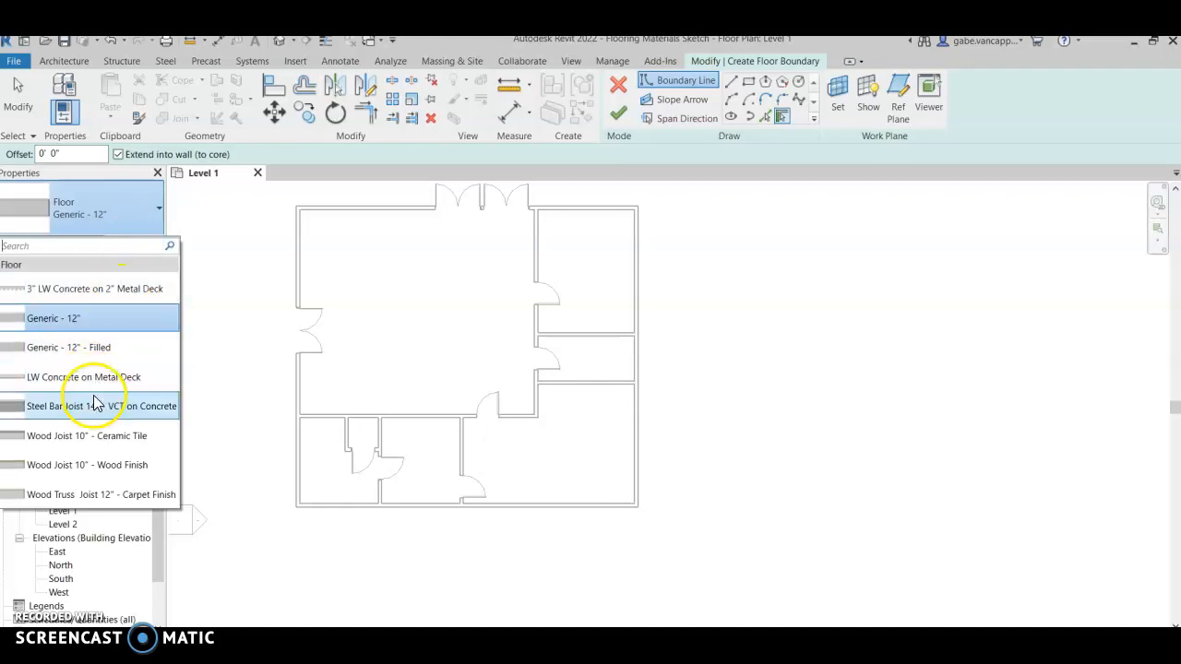
pyautogui.click(93, 473)
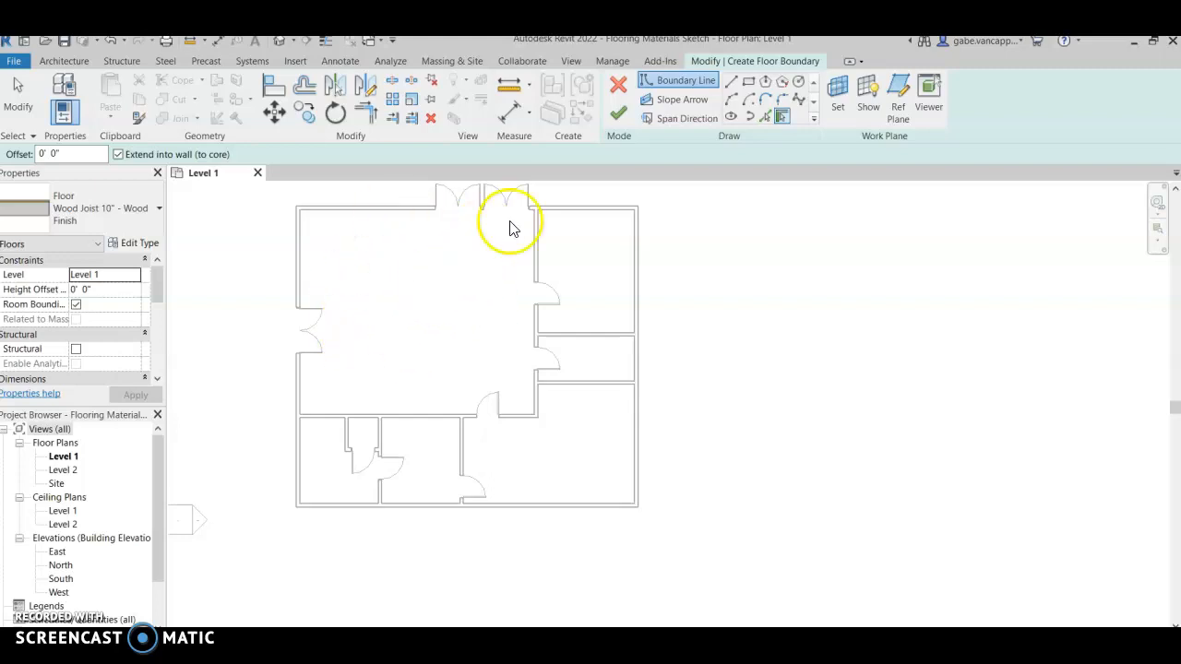
pyautogui.click(747, 82)
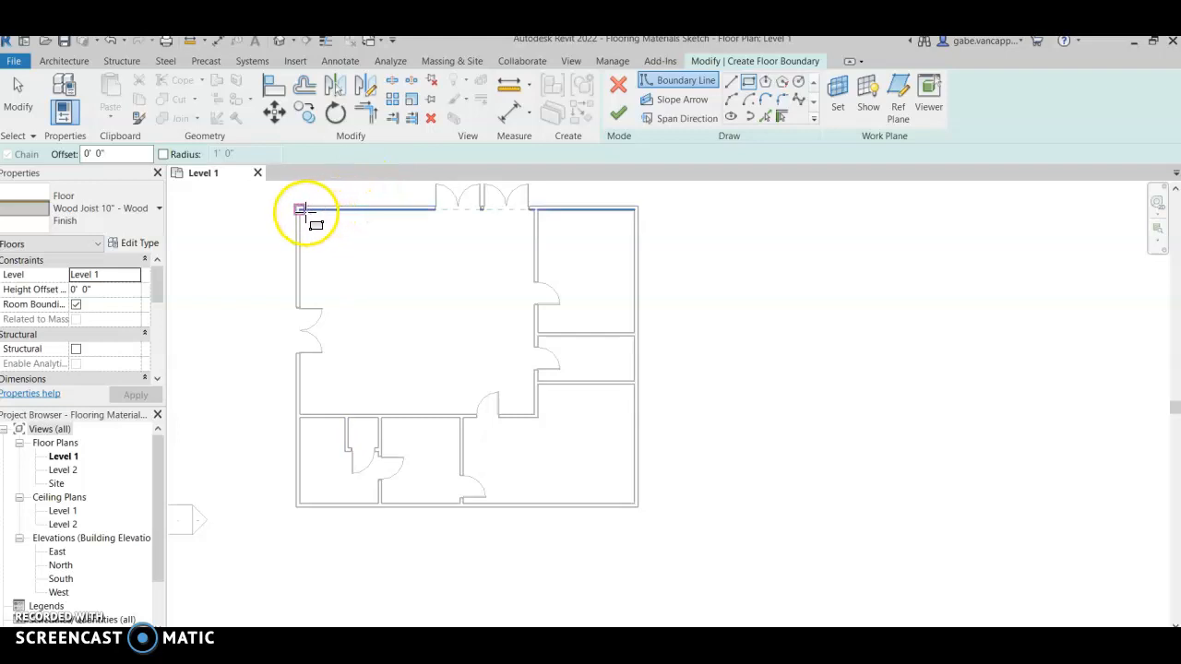
pyautogui.scroll(3, 302, 209)
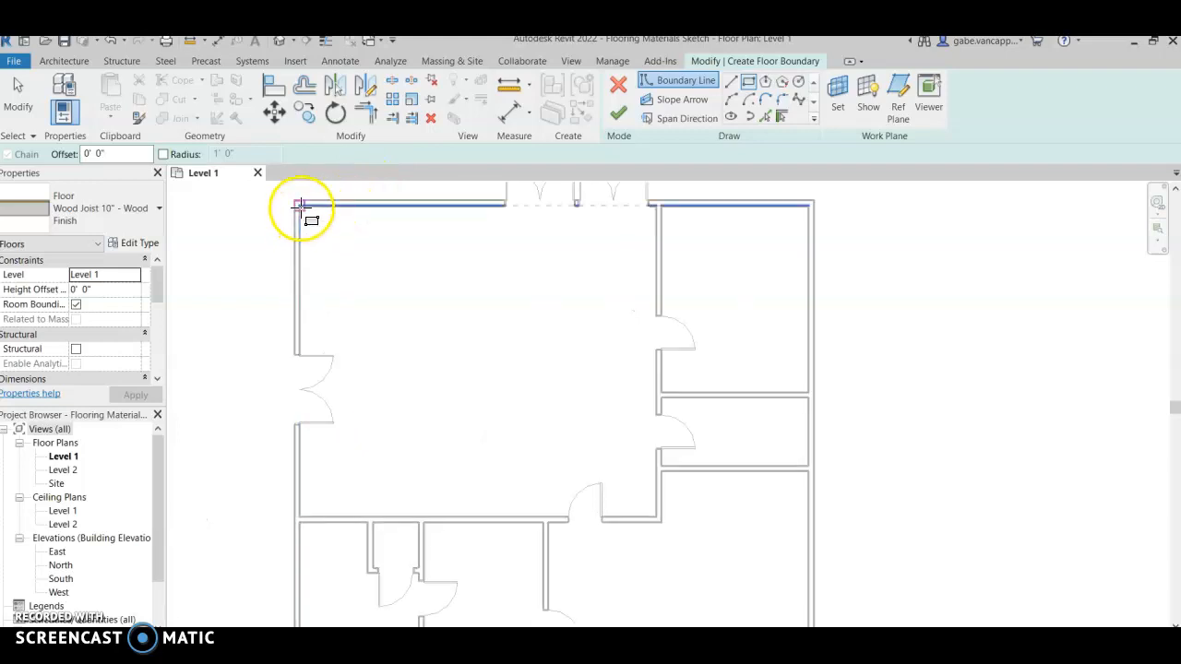
pyautogui.click(301, 208)
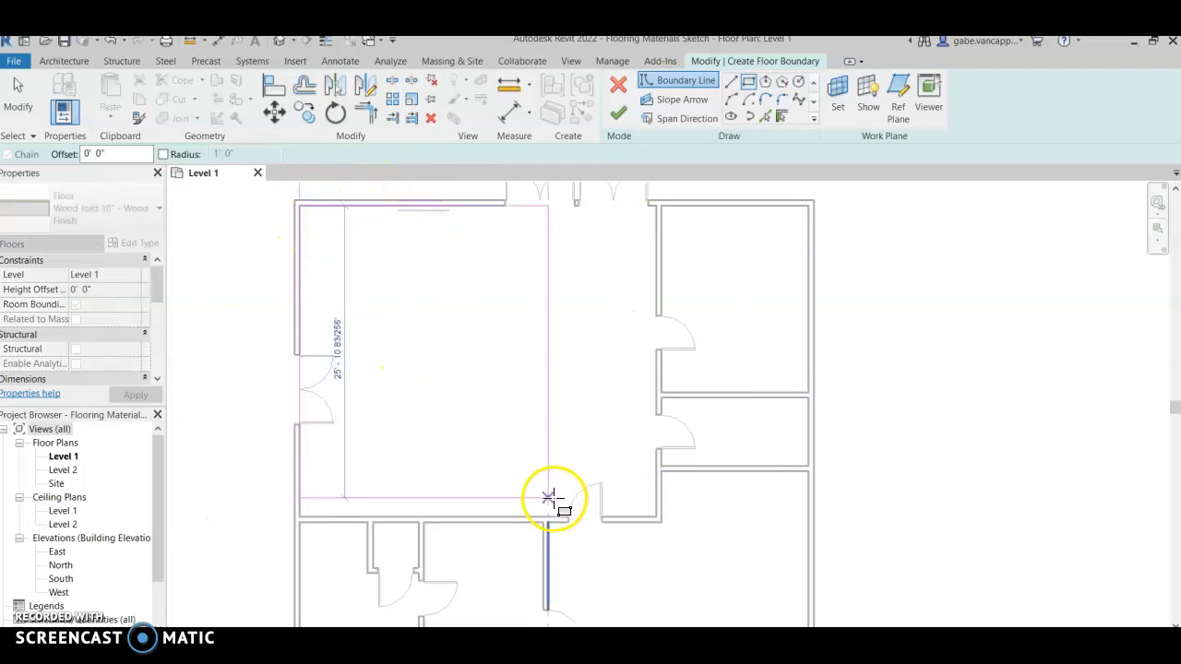
pyautogui.click(652, 514)
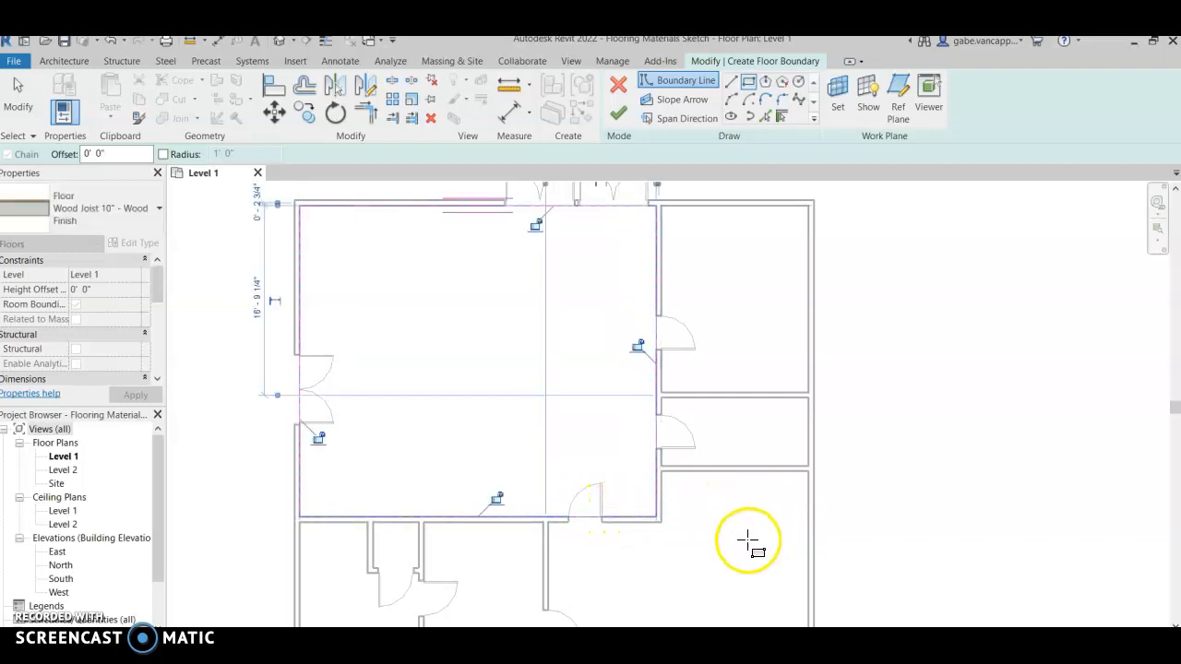
# - Add a rectangular boundary along the master closet's inner walls, finish the wood floor sketch, and deselect the floor
pyautogui.moveTo(750, 540); pyautogui.dragTo(738, 427, button='middle')
pyautogui.scroll(1, 738, 427)
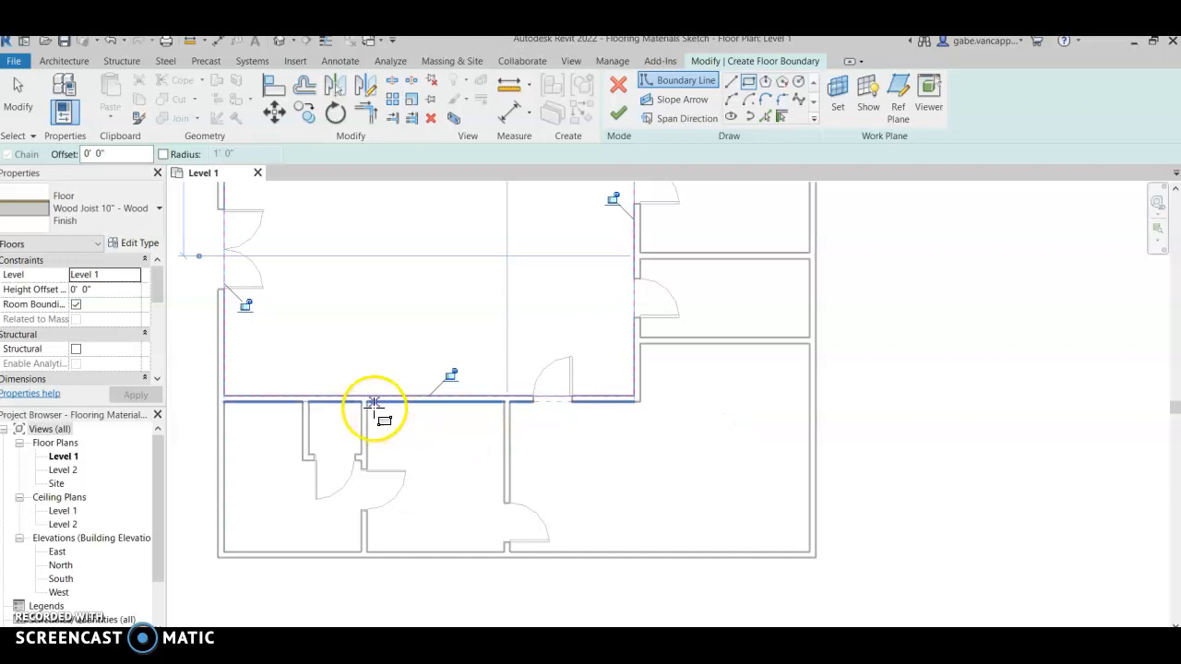
pyautogui.click(369, 406)
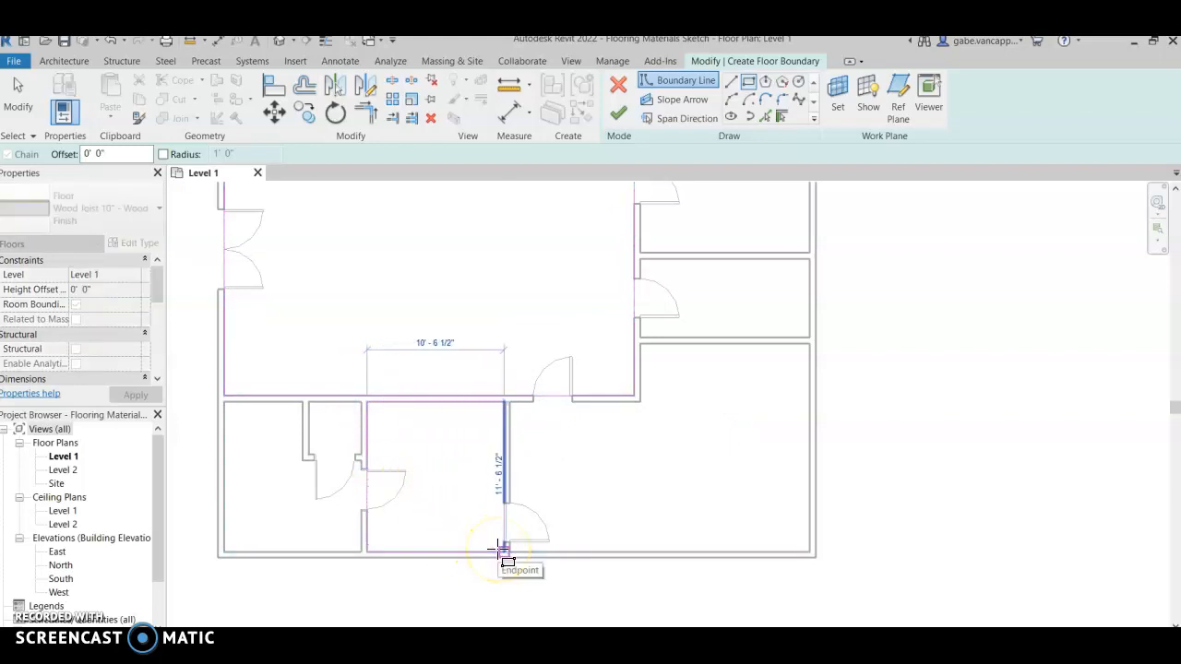
pyautogui.click(499, 551)
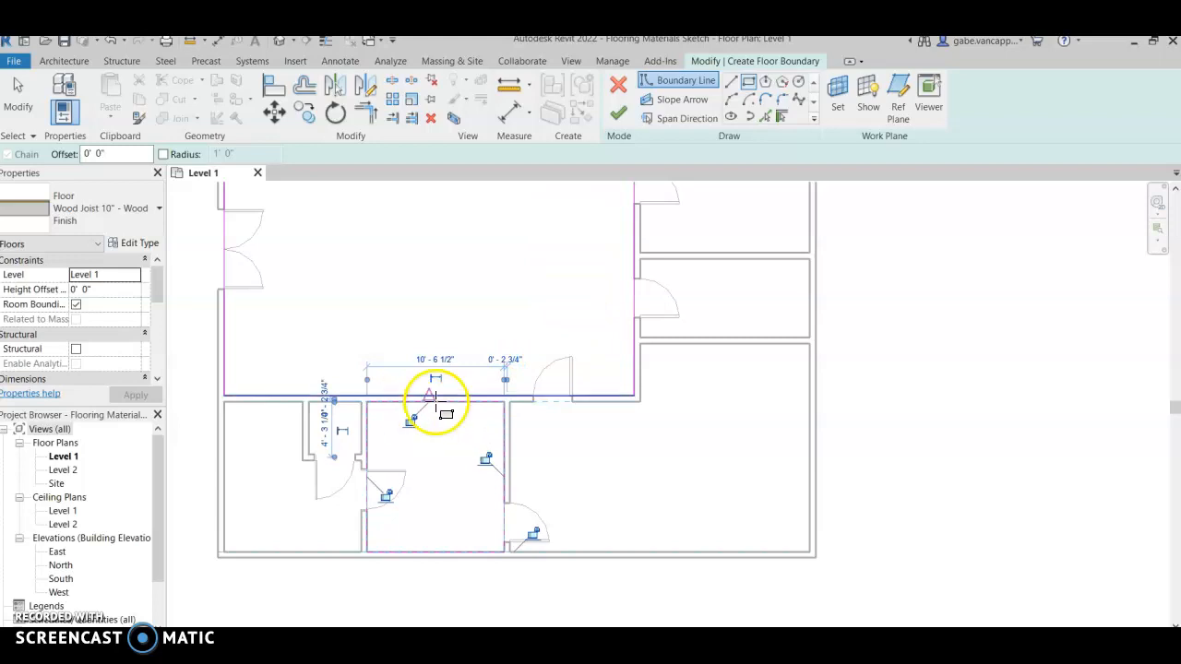
pyautogui.click(618, 115)
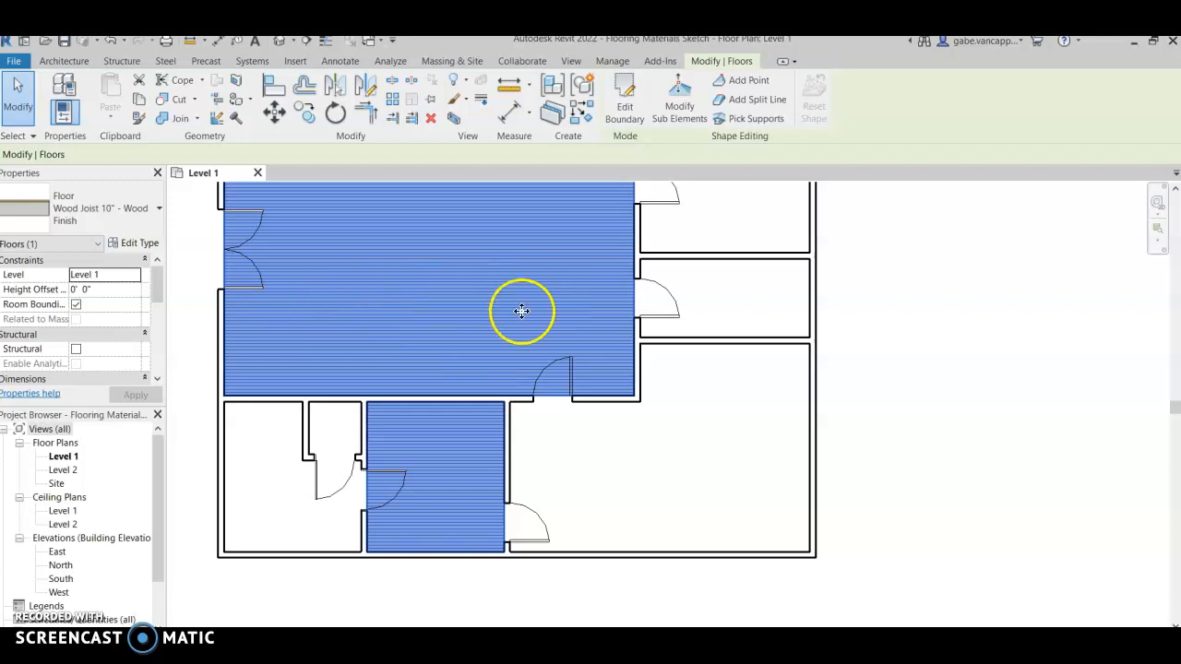
pyautogui.click(1014, 394)
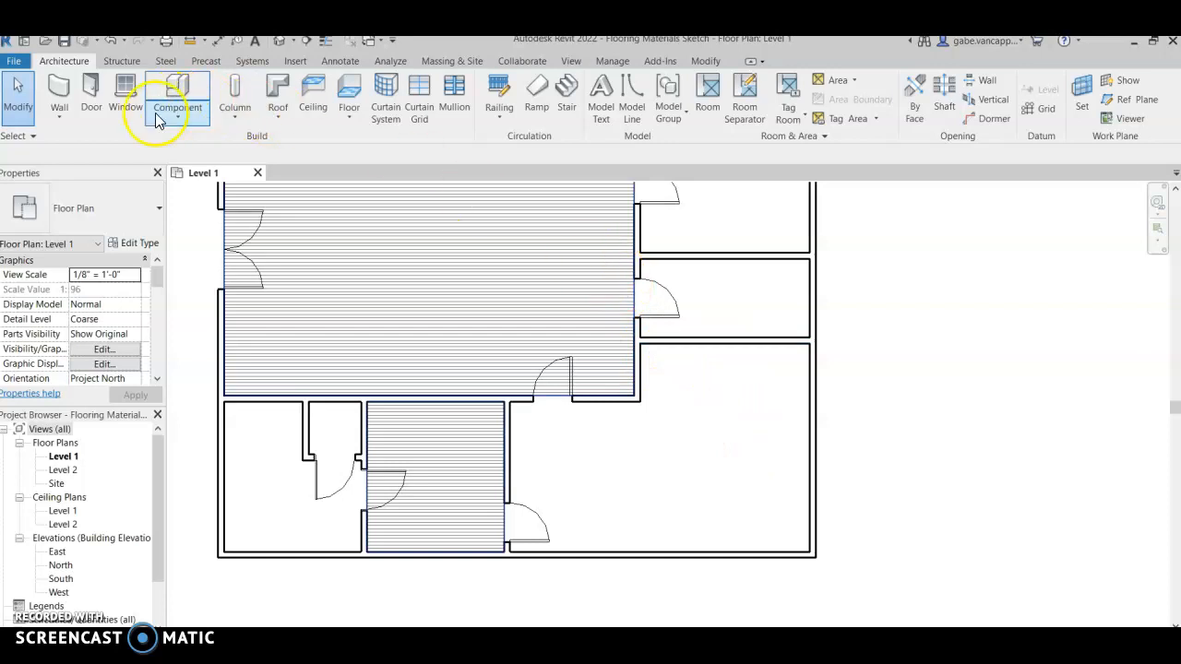
# - Start a floor of type Wood Truss Joist 12" - Carpet Finish and trace the inner walls of the L-shaped master bedroom with boundary lines
pyautogui.click(348, 89)
pyautogui.click(139, 210)
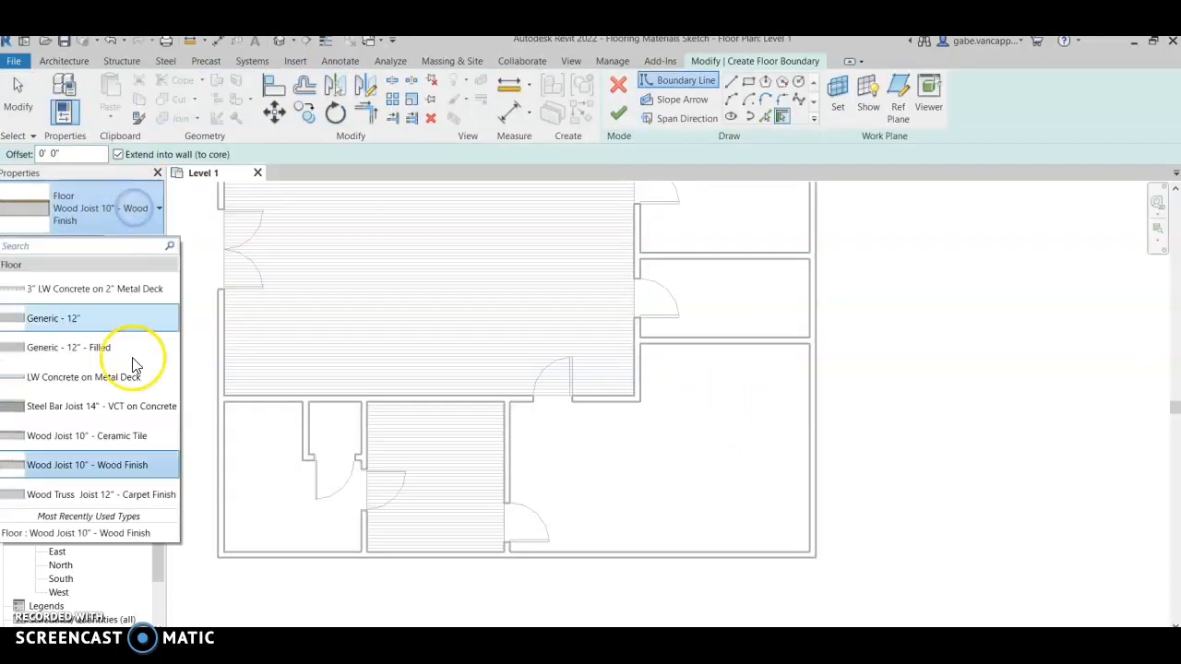
pyautogui.click(125, 498)
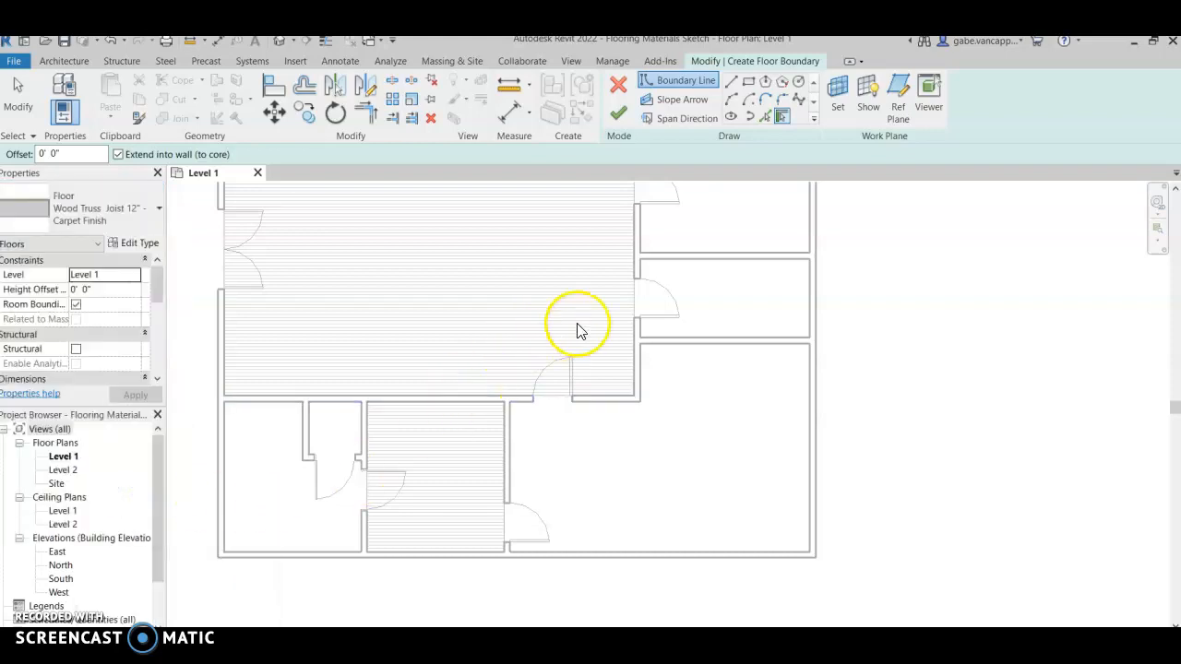
pyautogui.click(731, 81)
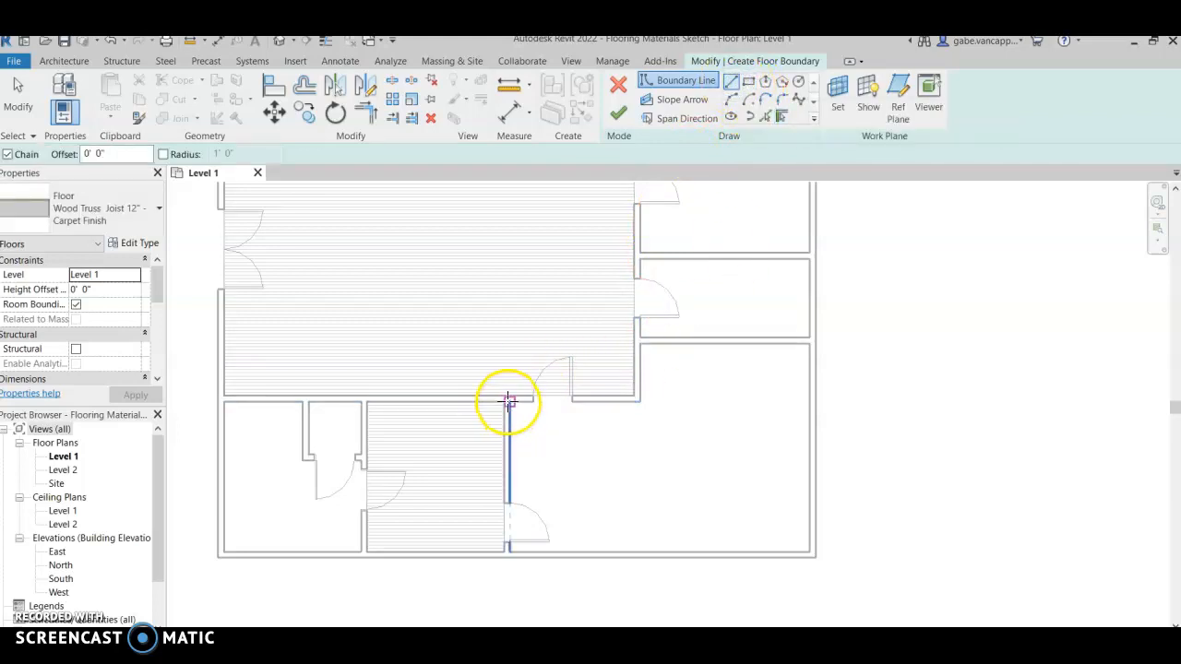
pyautogui.click(508, 400)
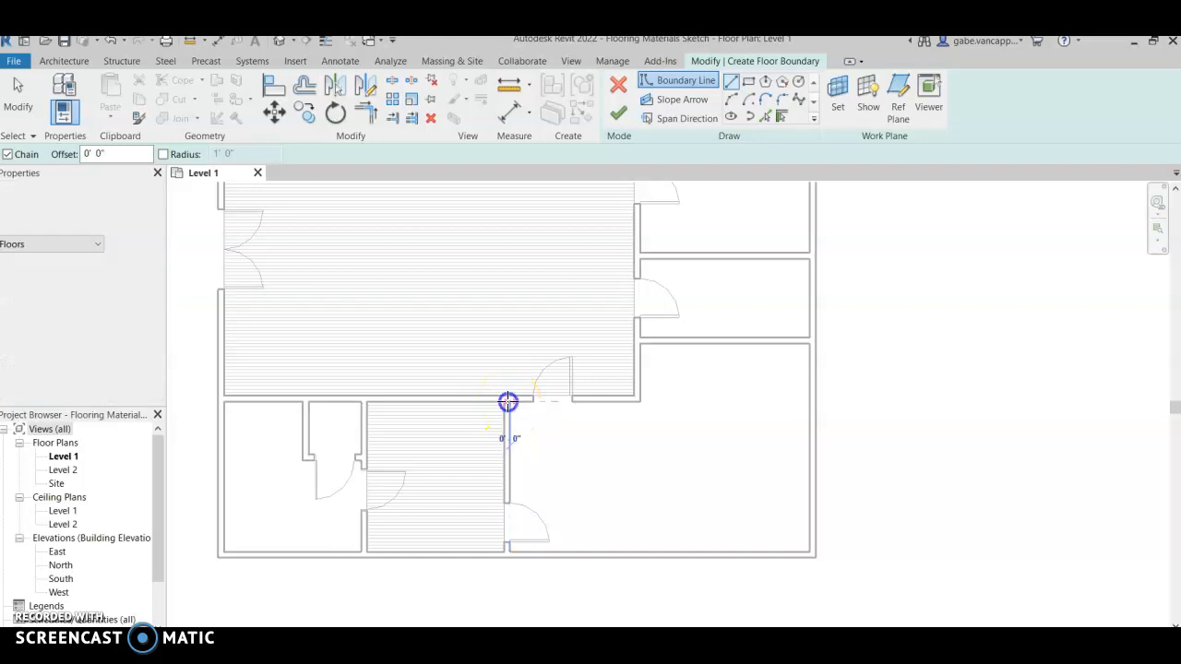
pyautogui.click(637, 400)
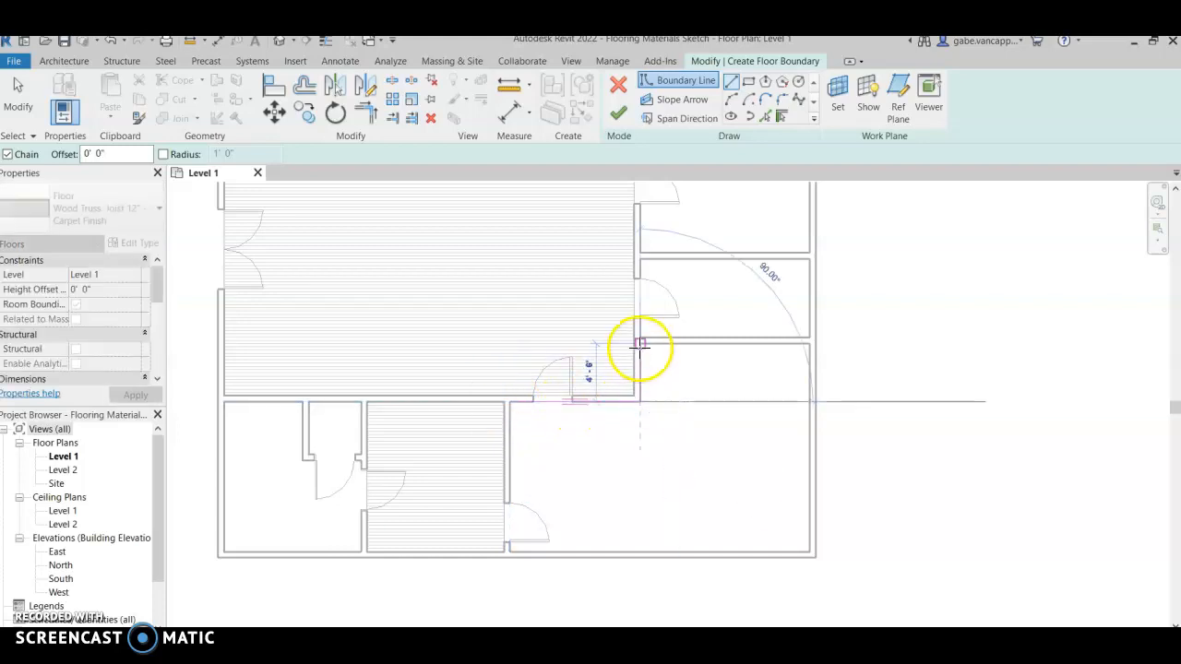
pyautogui.click(640, 343)
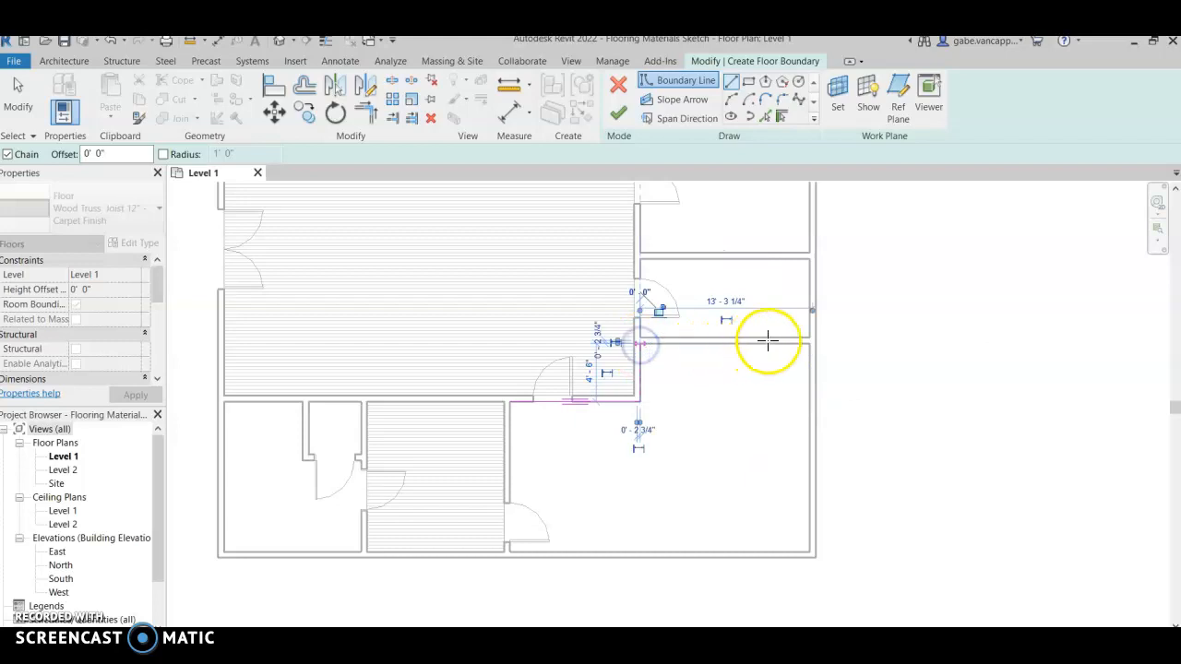
pyautogui.click(809, 343)
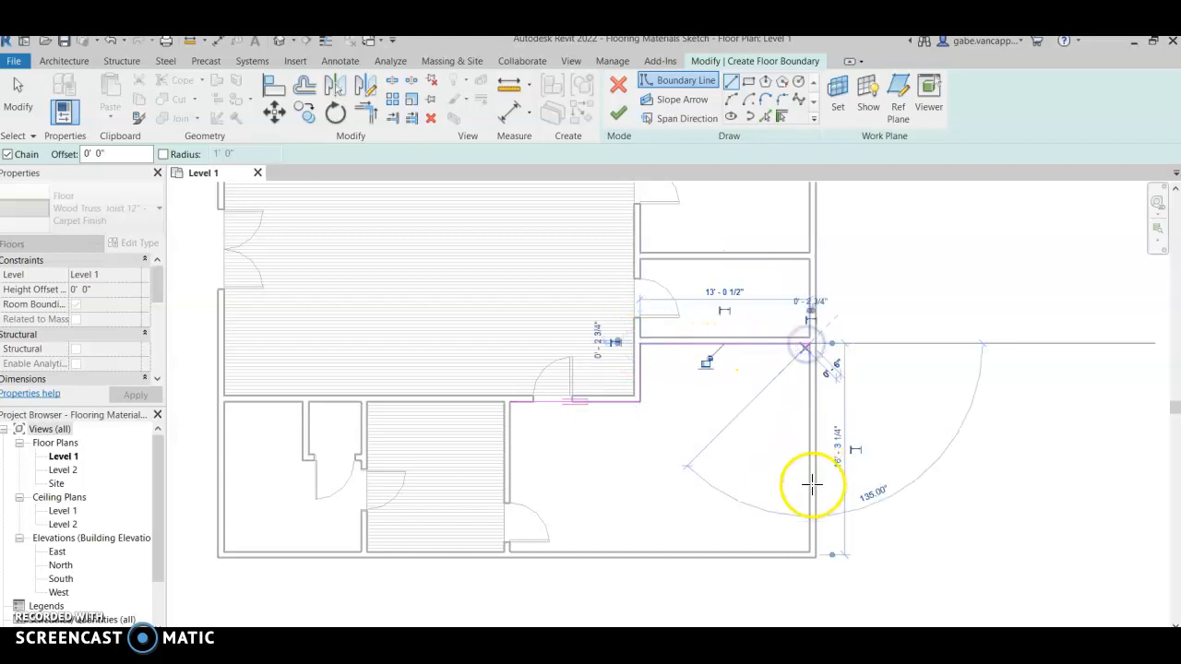
pyautogui.click(811, 550)
pyautogui.click(510, 551)
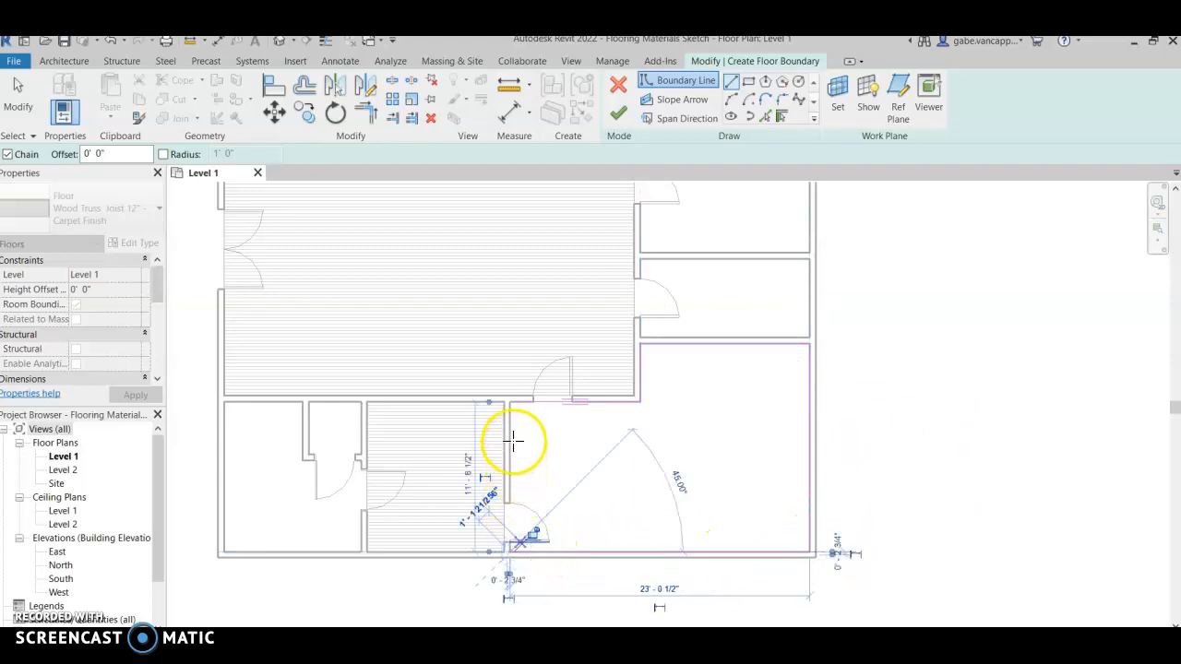
pyautogui.click(510, 403)
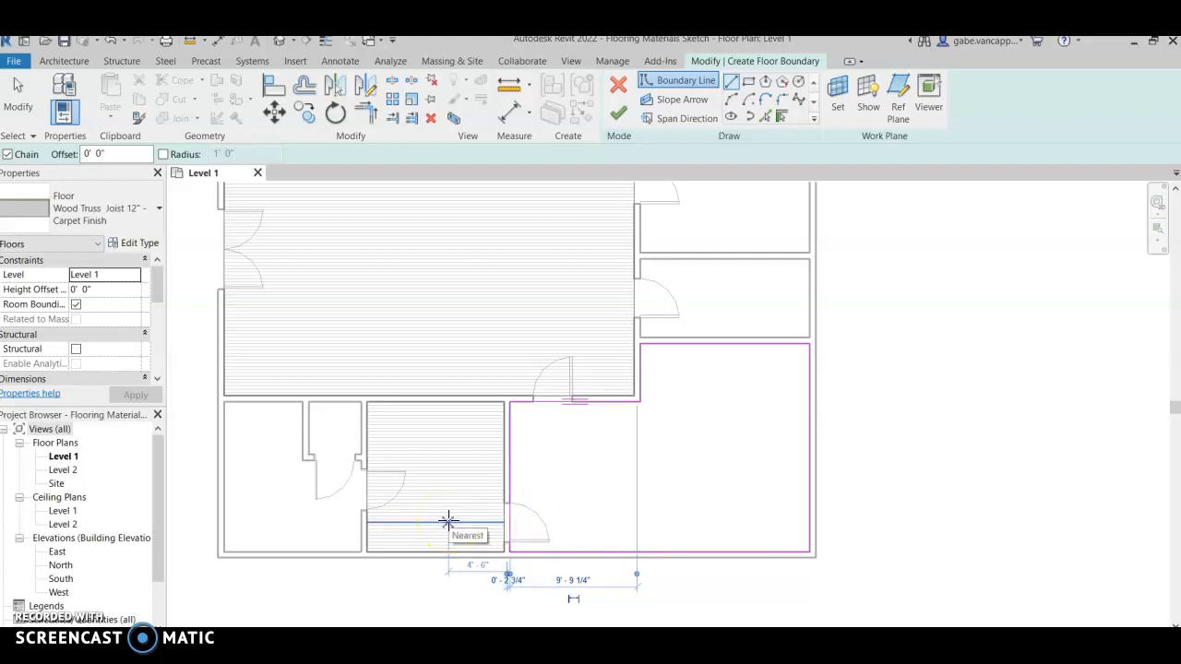
# - Finish the carpet floor sketch for the master bedroom and deselect the floor
pyautogui.click(545, 402)
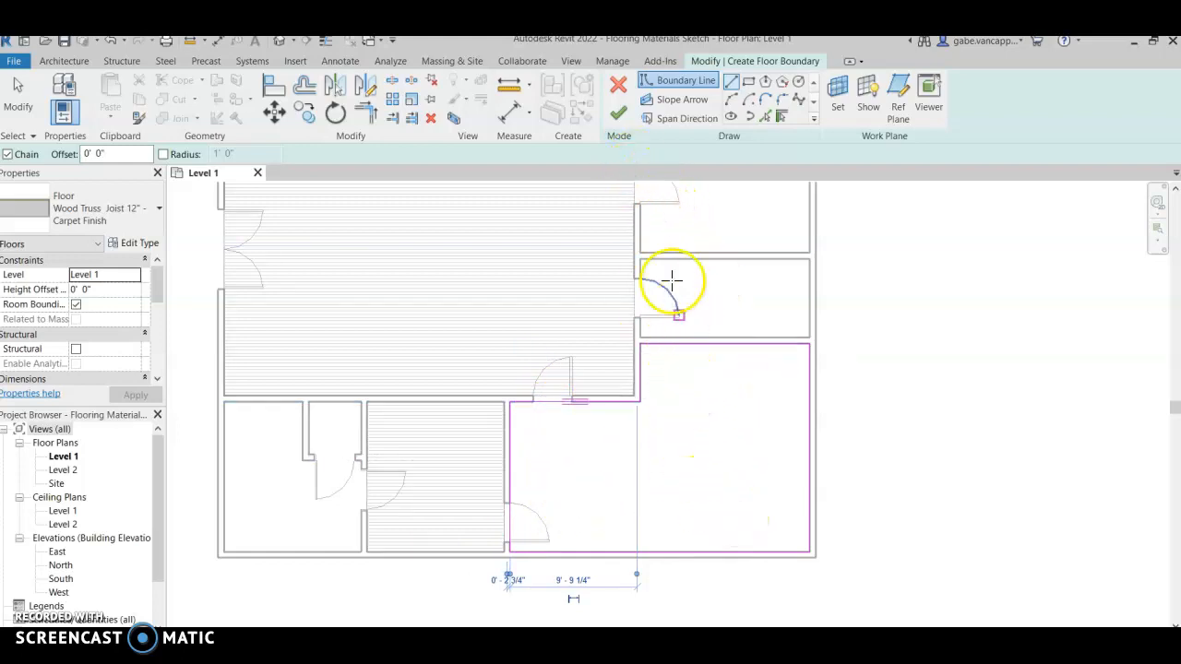
pyautogui.click(618, 115)
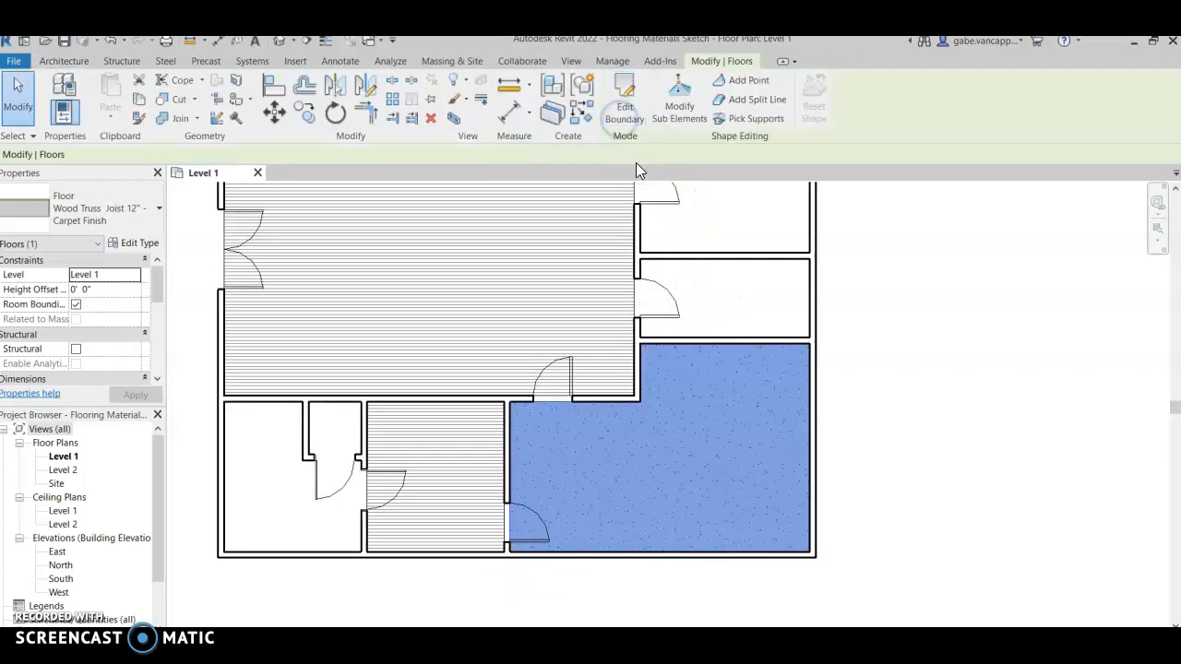
pyautogui.click(913, 438)
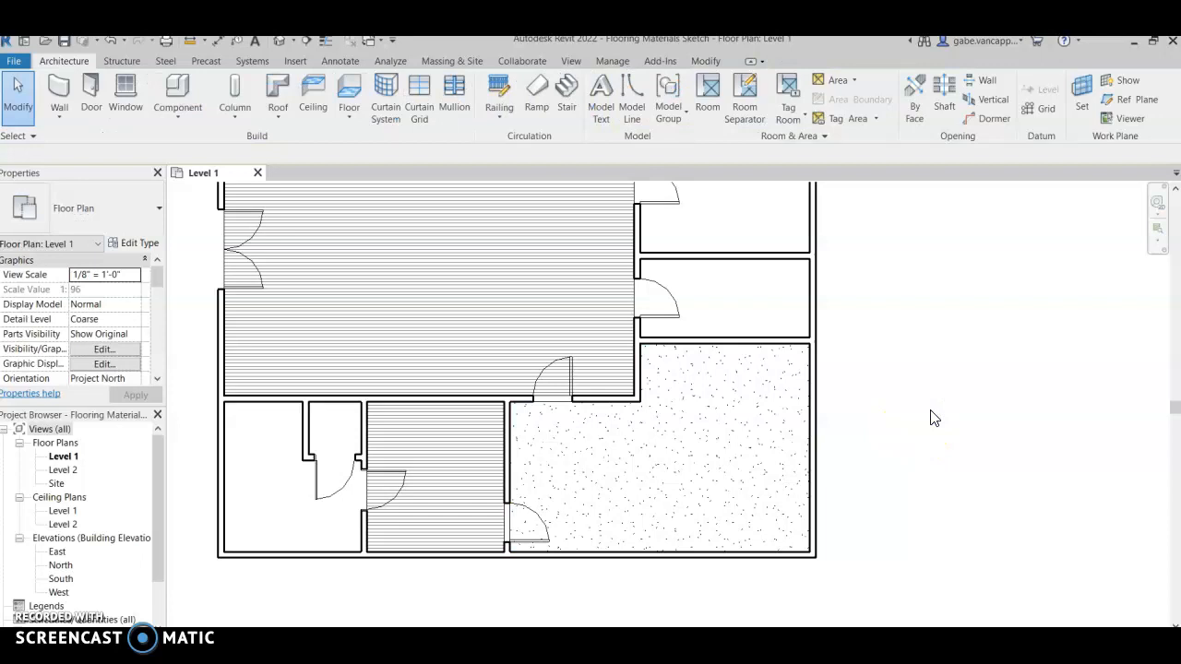
# - Start a floor of type Wood Joist 10" - Ceramic Tile and sketch a rectangular boundary along the outer inner-wall faces of the room left of the master closet
pyautogui.moveTo(927, 380); pyautogui.dragTo(955, 429, button='middle')
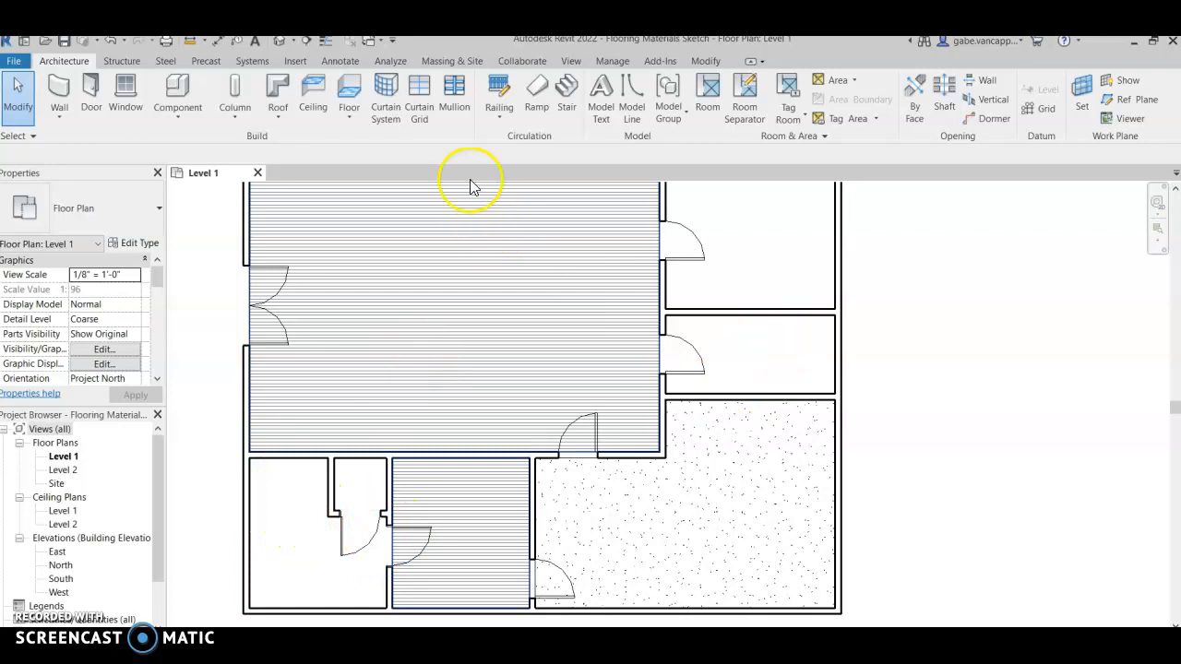
pyautogui.click(342, 90)
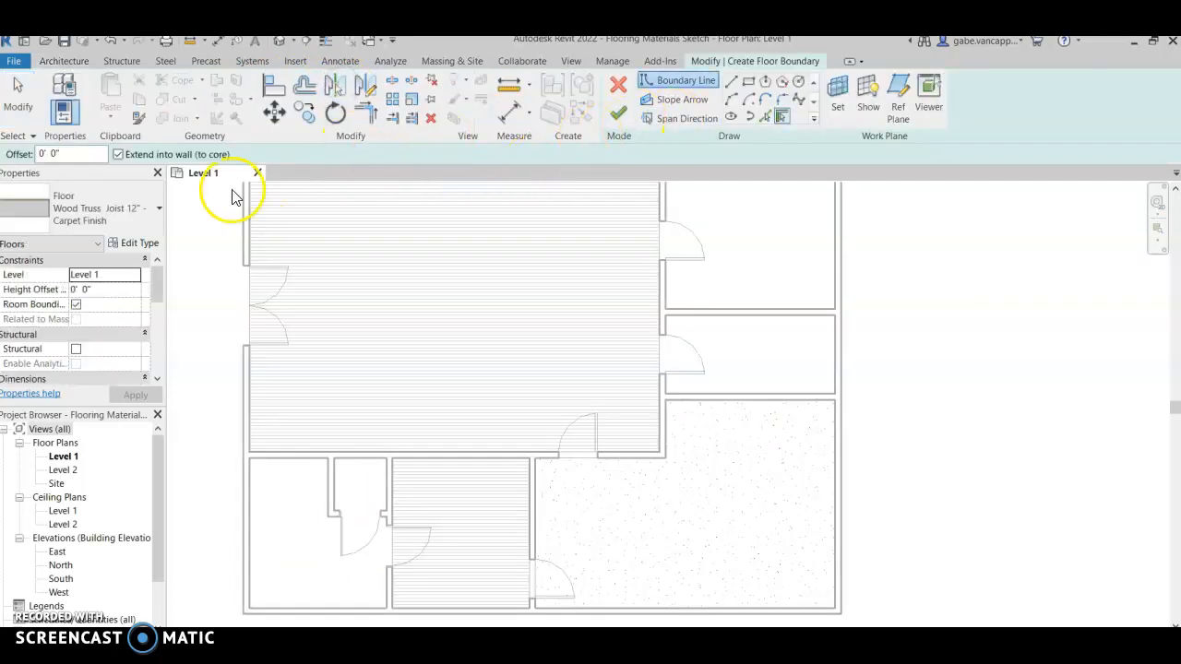
pyautogui.click(159, 208)
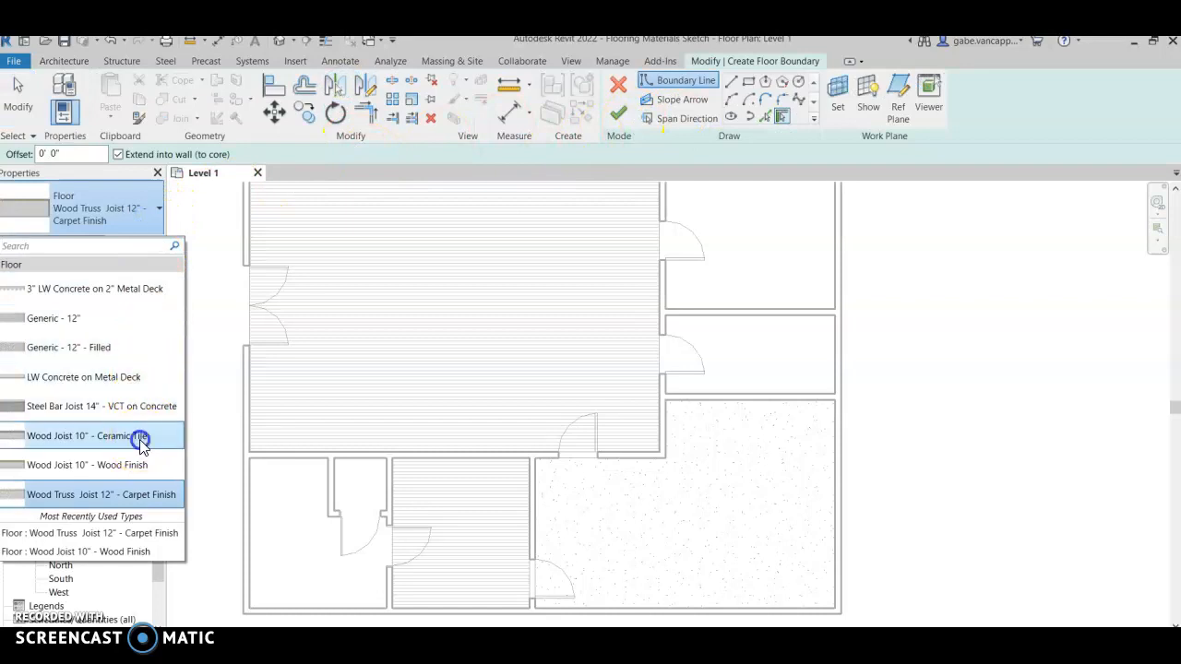
pyautogui.click(138, 439)
pyautogui.click(751, 83)
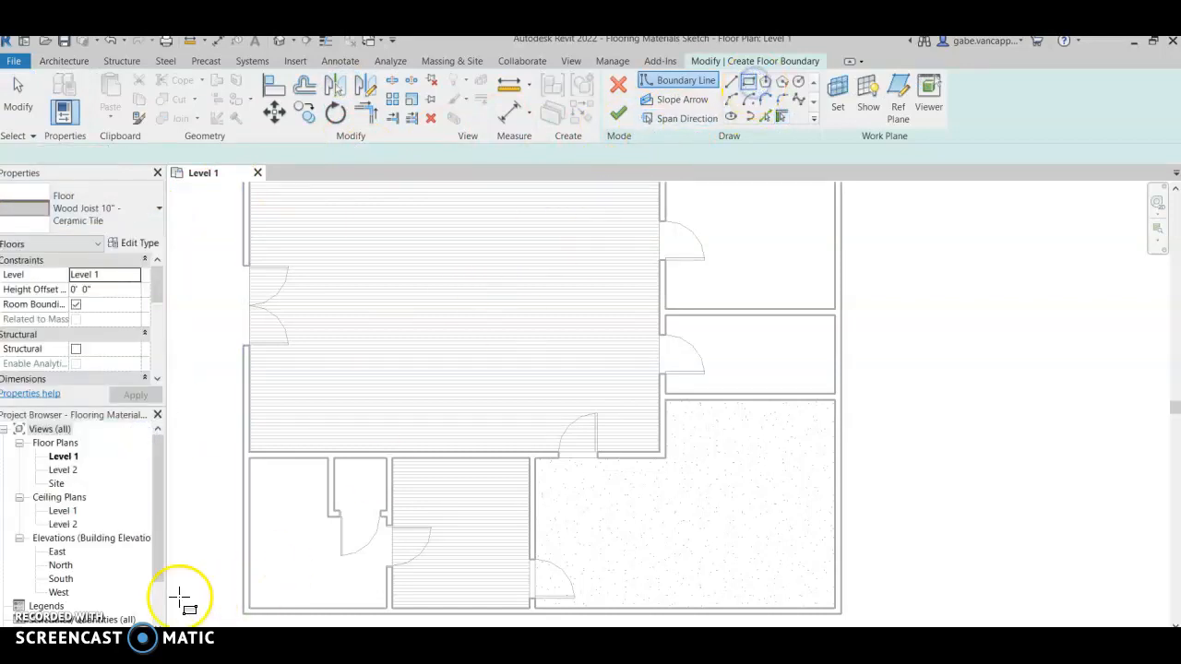
pyautogui.click(251, 460)
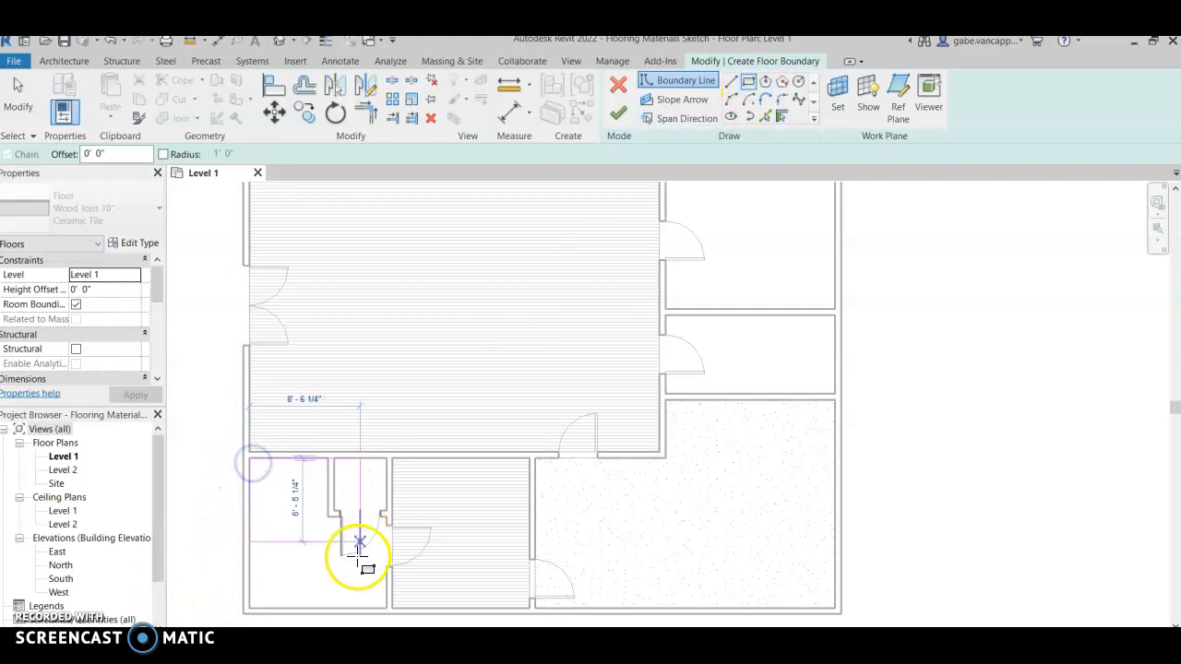
pyautogui.click(385, 607)
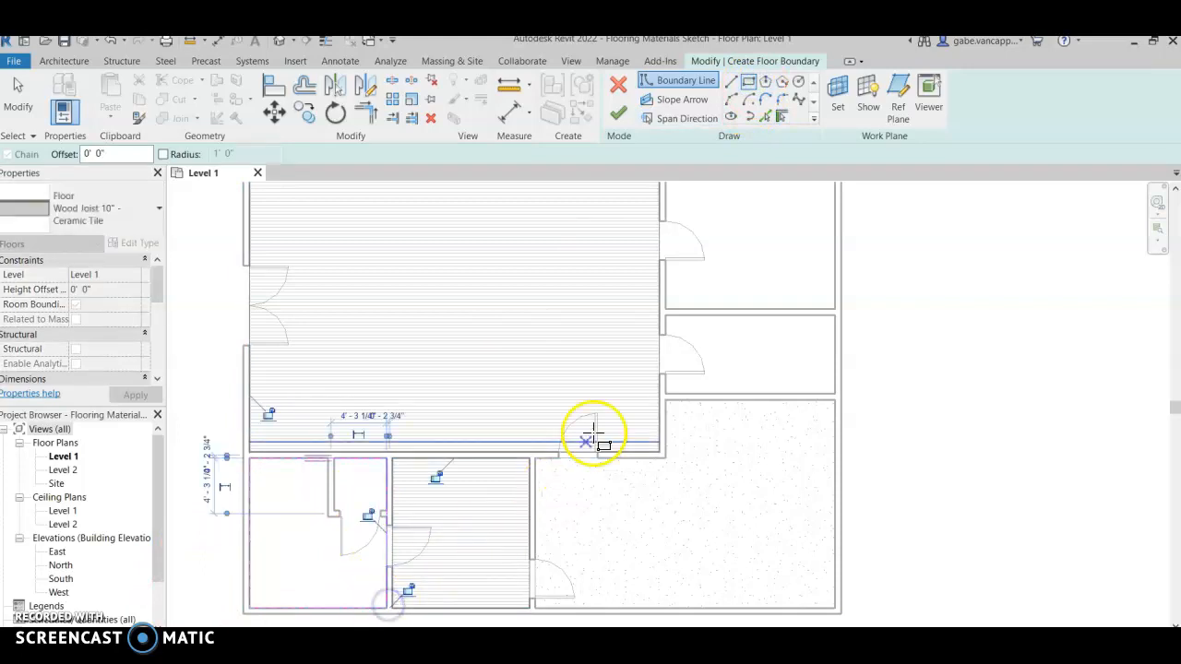
# - Add a rectangular boundary of about 13' x 6' in the small room above the master bedroom, finish the tile floor, and deselect it
pyautogui.moveTo(833, 329); pyautogui.dragTo(767, 407, button='middle')
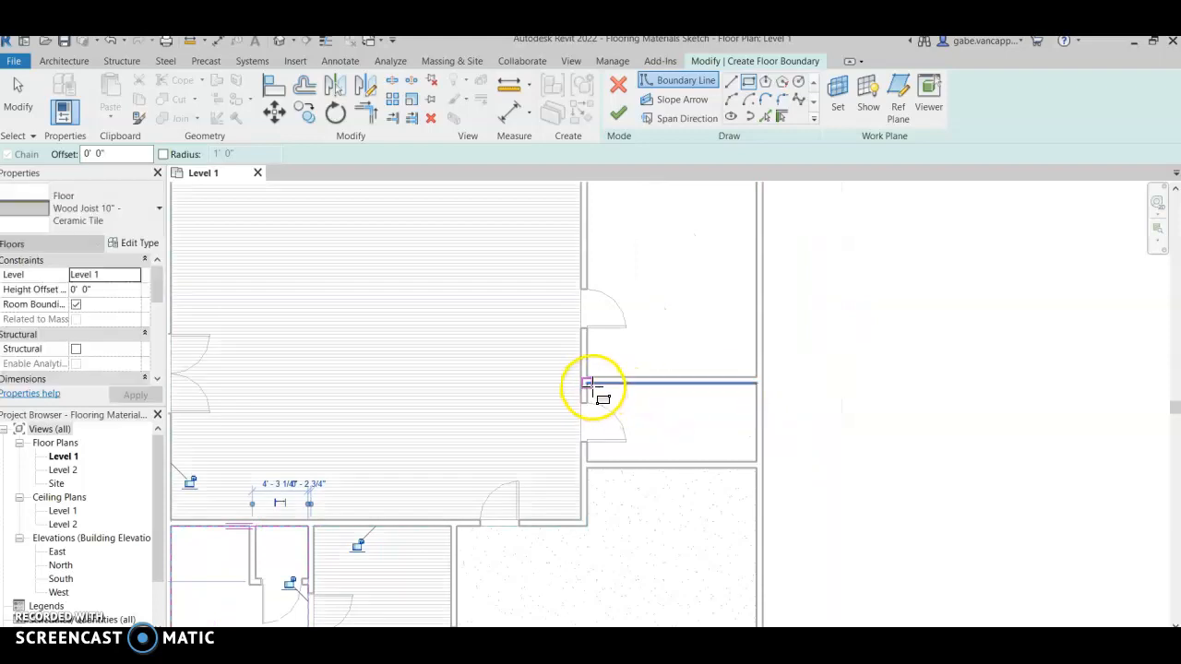
pyautogui.click(588, 385)
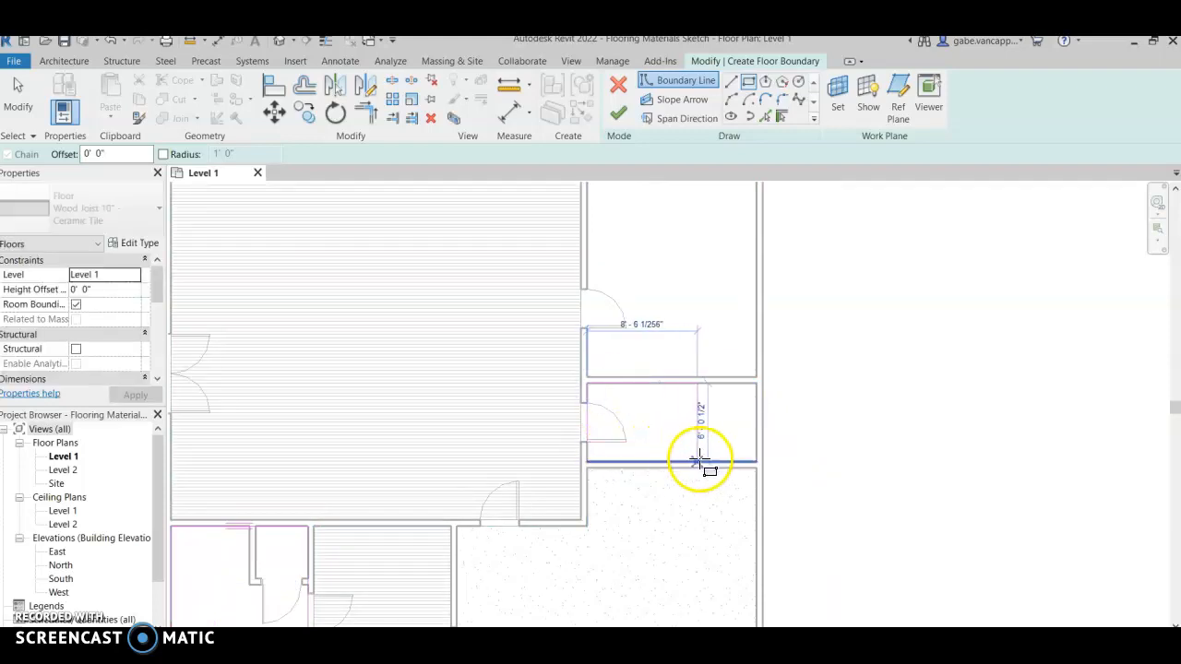
pyautogui.click(754, 462)
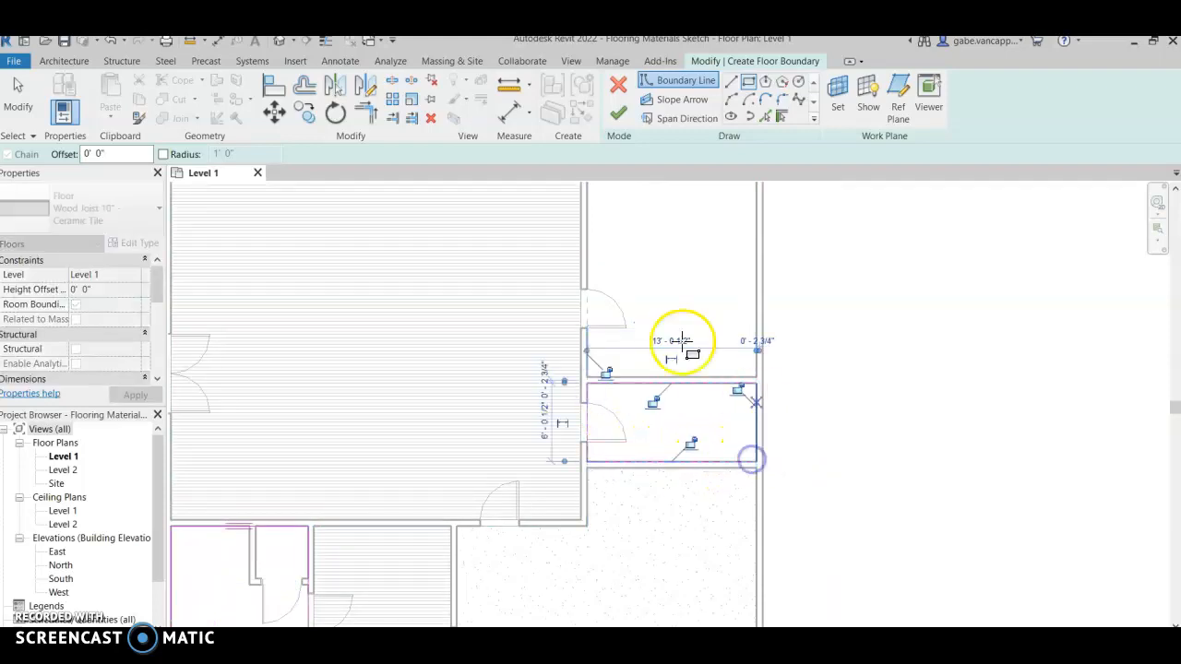
pyautogui.click(616, 113)
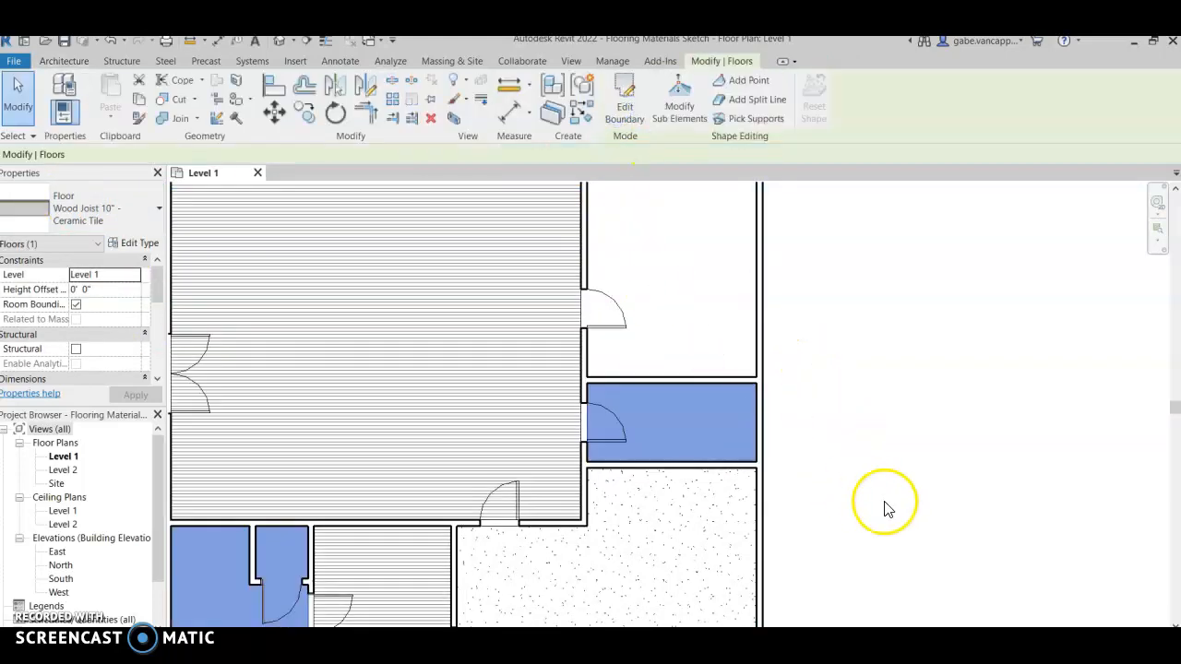
pyautogui.click(850, 500)
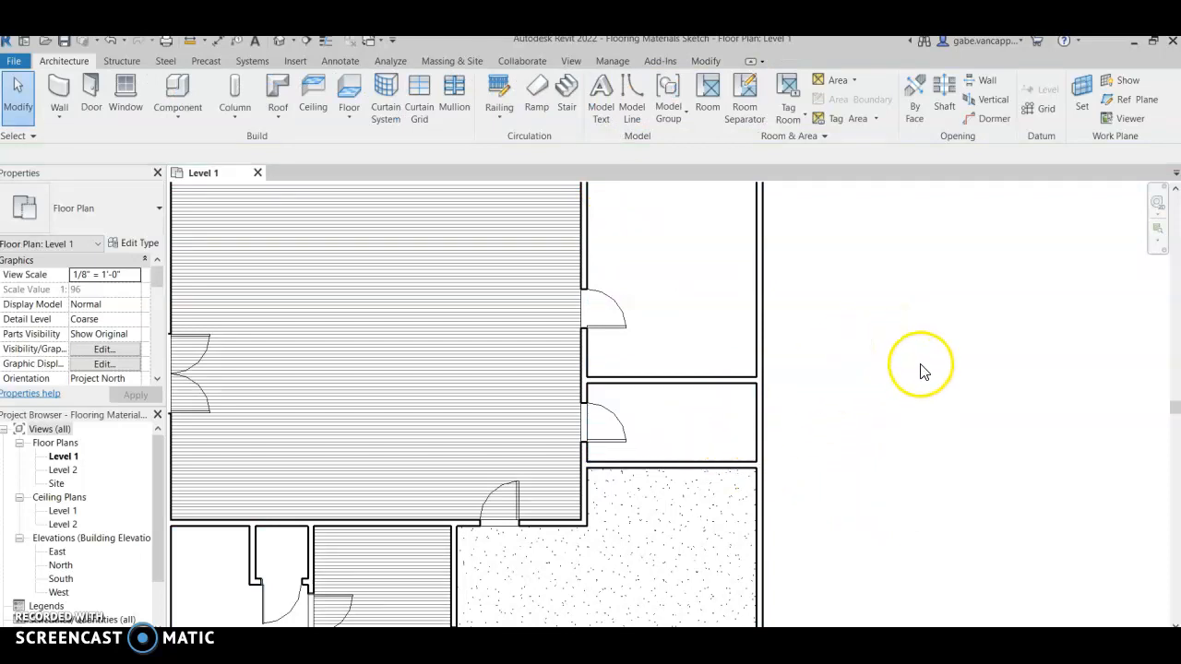
# - Draw a horizontal Interior - 5 1/2" Partition (1-hr) wall across the upper-right room, just below its door, to form a closet, and exit the tool
pyautogui.click(57, 89)
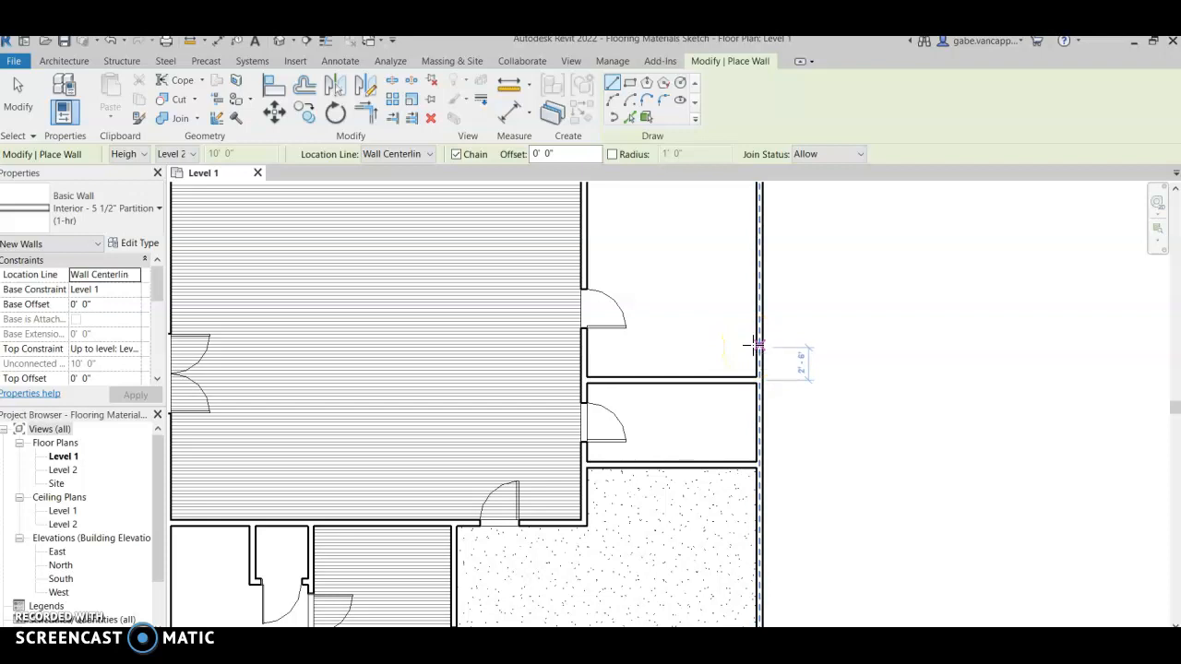
pyautogui.click(753, 342)
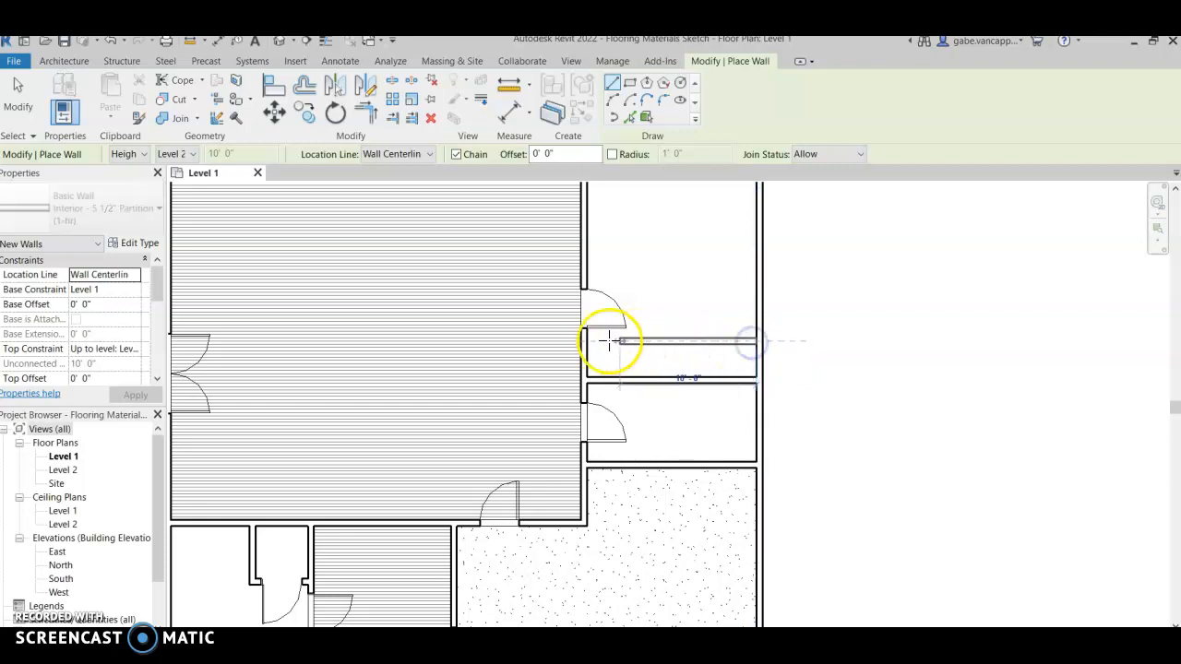
pyautogui.click(600, 341)
pyautogui.rightClick(814, 340)
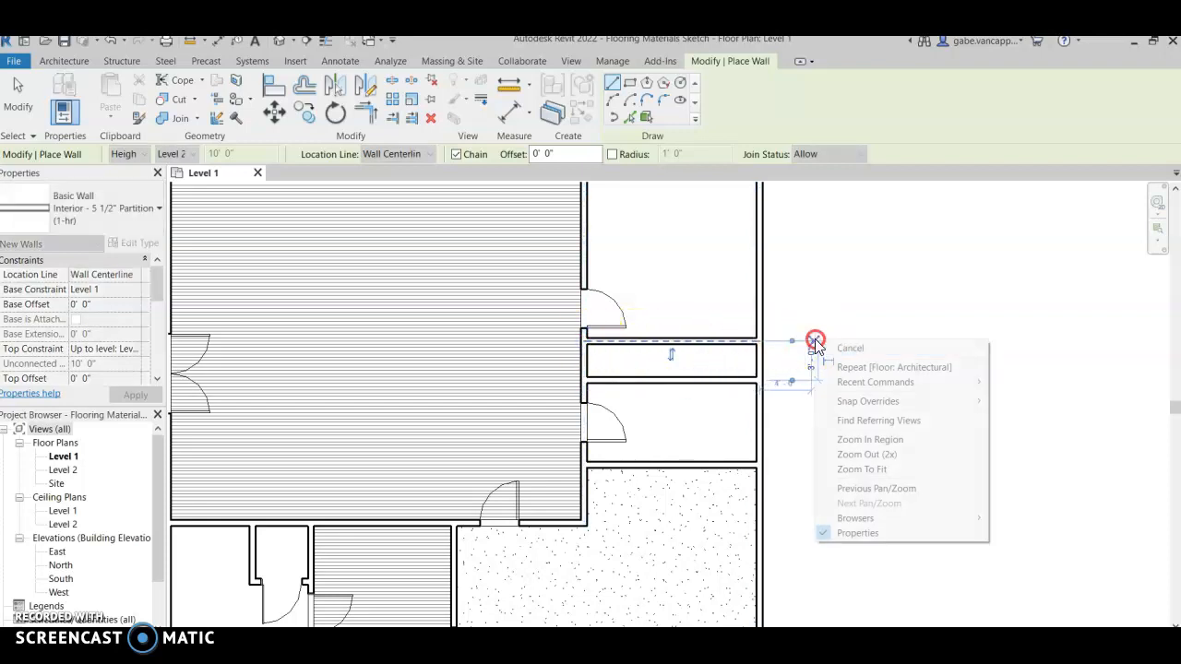
pyautogui.click(867, 348)
# - Create a Wood Truss Joist 12" - Carpet Finish floor with one rectangular boundary around the upper-right room and its closet, then deselect it
pyautogui.moveTo(858, 304); pyautogui.dragTo(812, 363, button='middle')
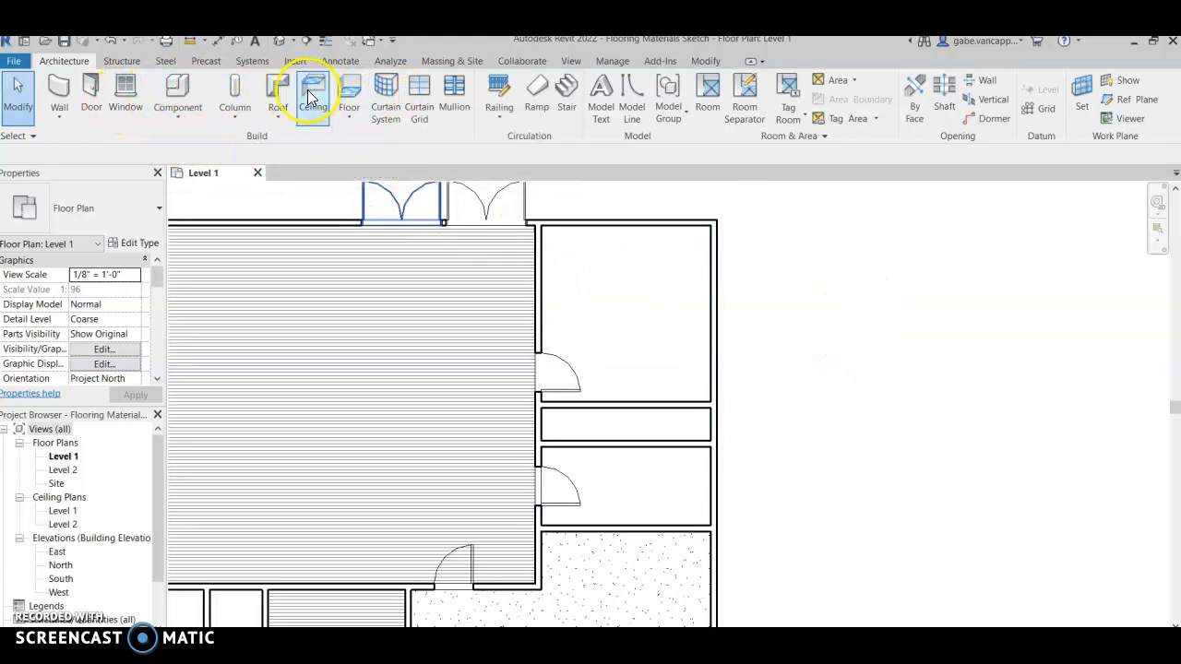
pyautogui.click(345, 95)
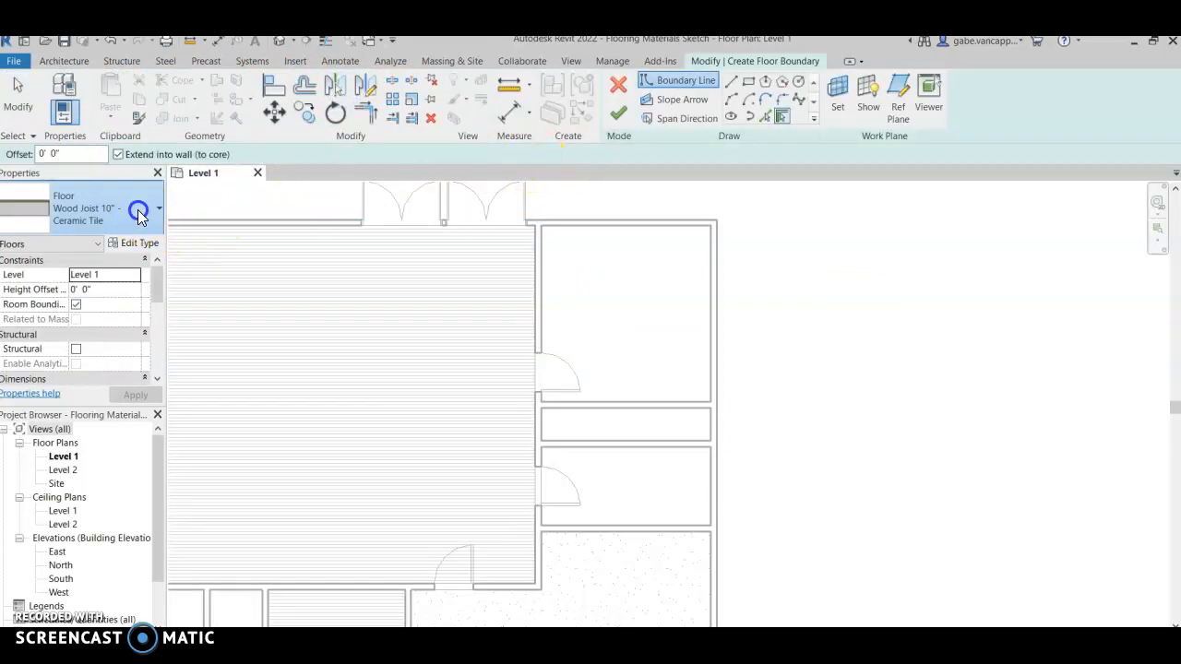
pyautogui.click(139, 214)
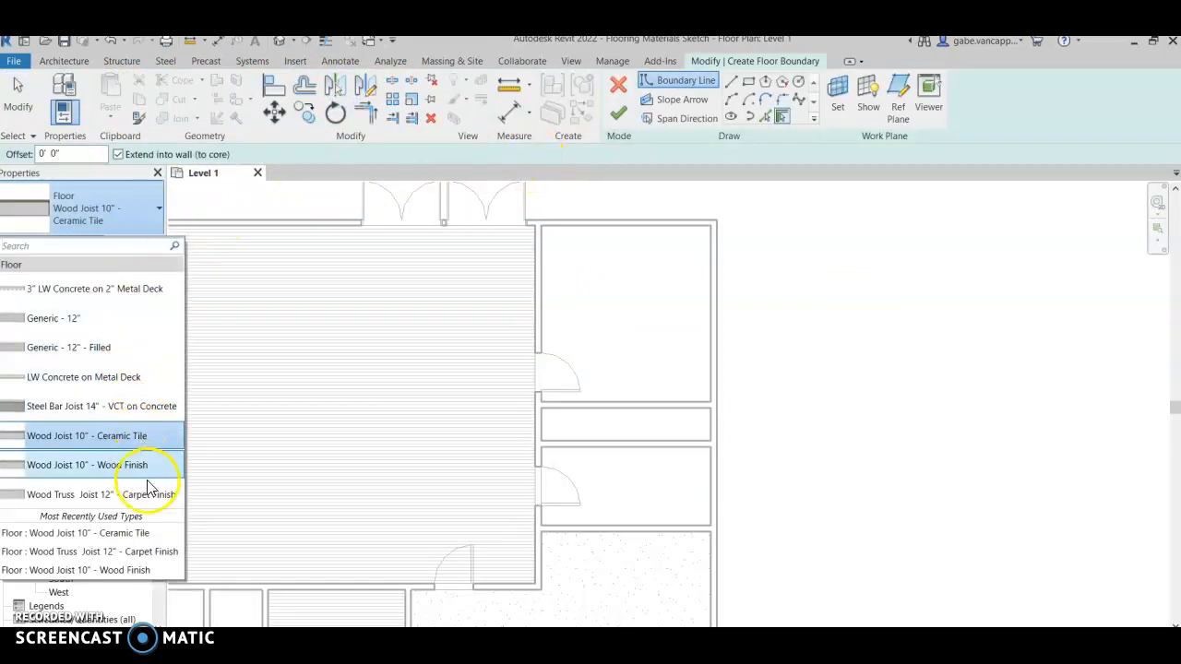
pyautogui.click(147, 494)
pyautogui.click(752, 86)
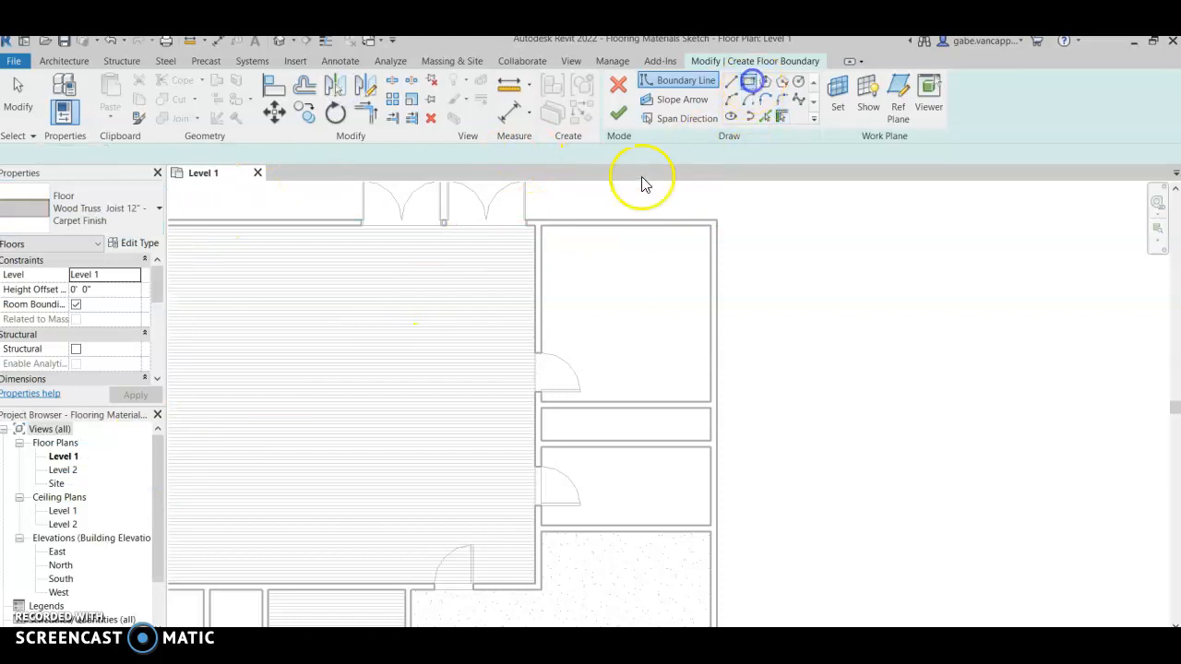
pyautogui.click(543, 230)
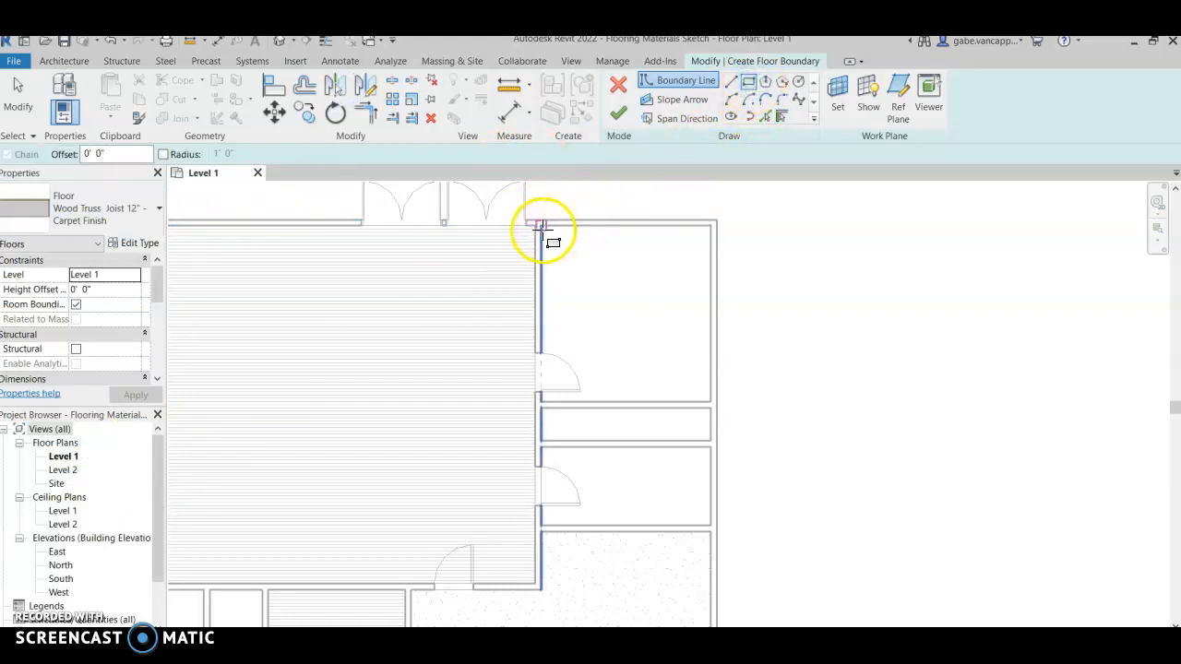
pyautogui.click(692, 441)
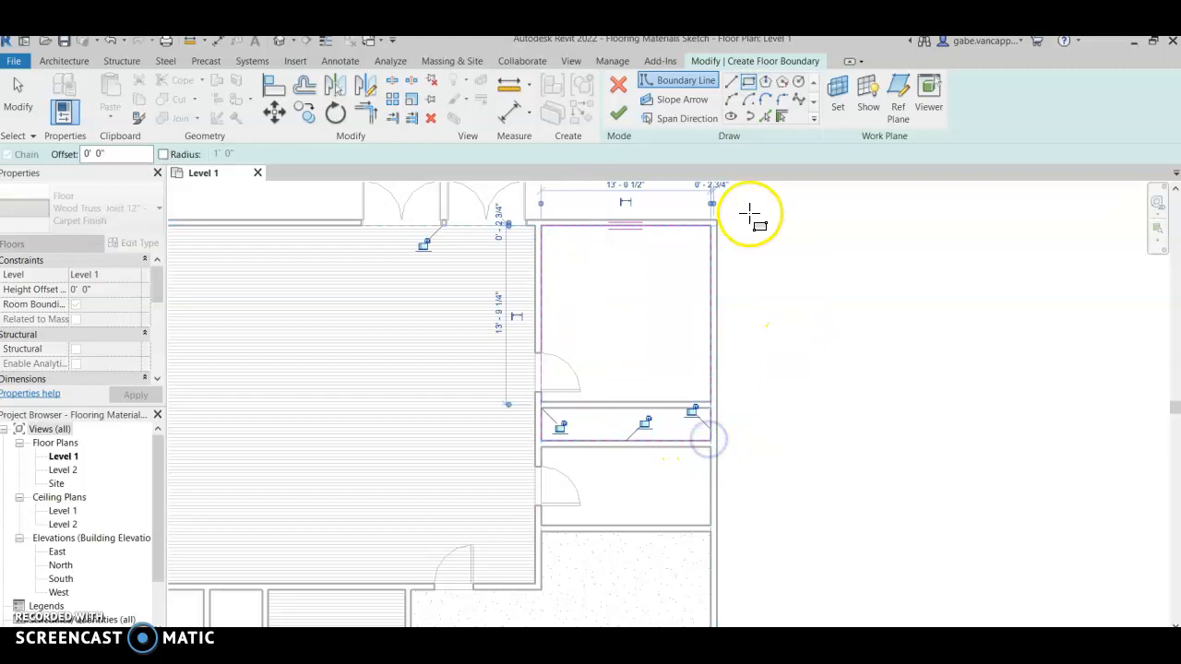
pyautogui.click(618, 113)
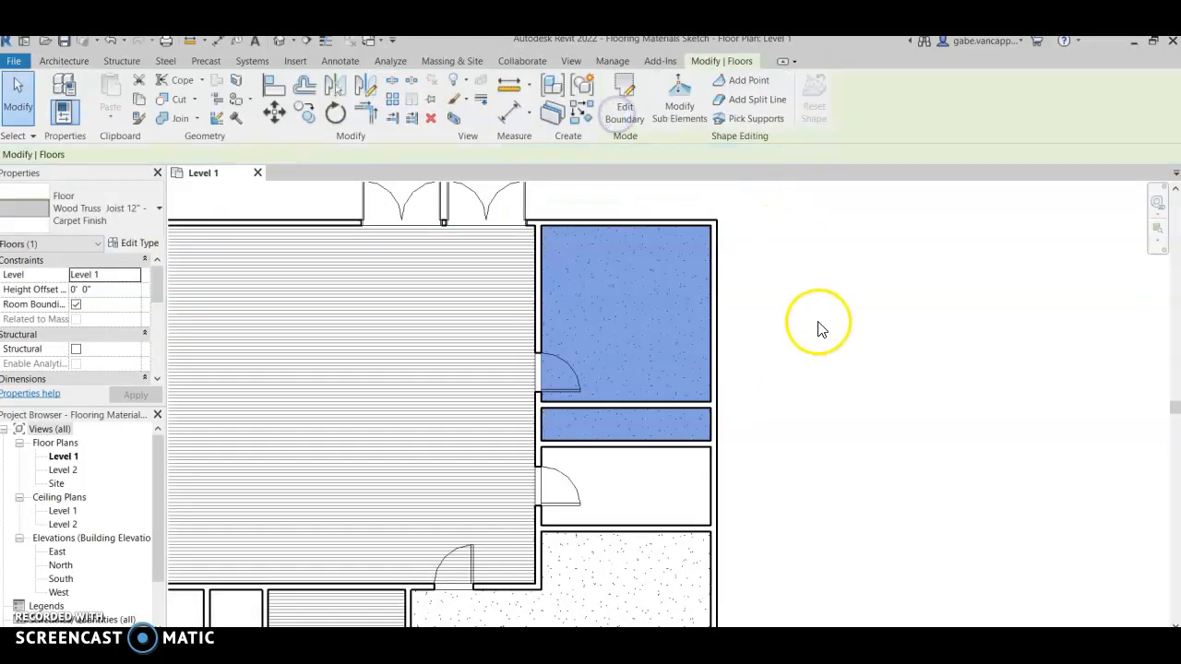
pyautogui.click(817, 322)
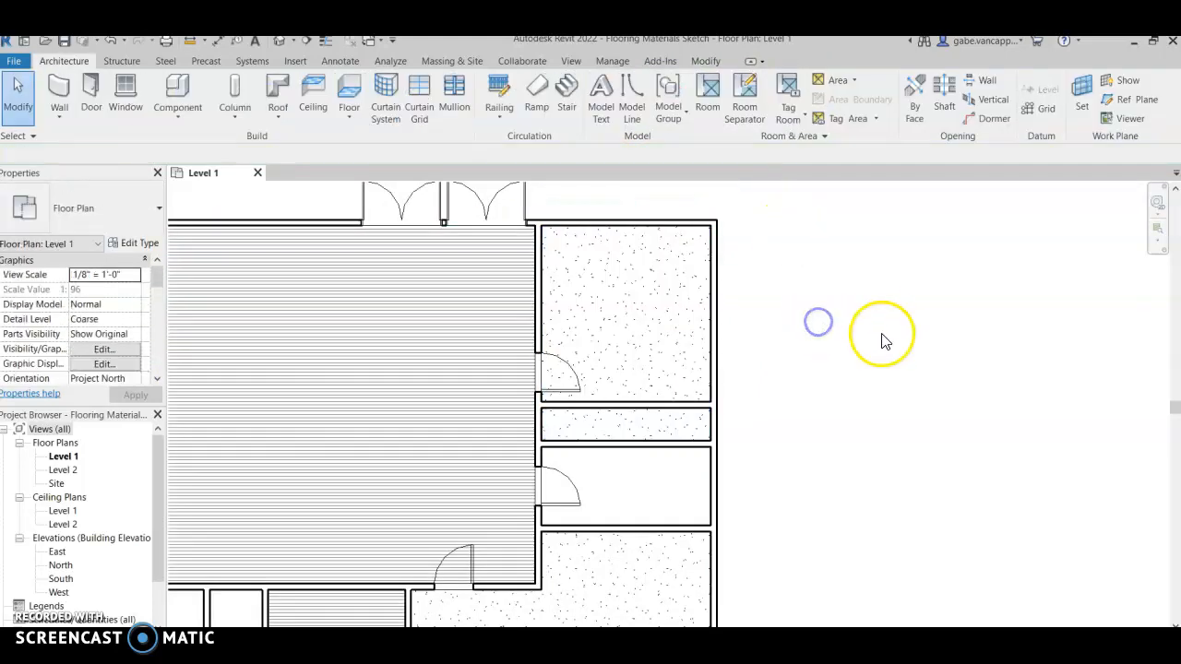
# - Start placing a door and load the residential family Door-Interior-Double-Sliding-2_Panel-Wood with only its 72" x 84" type
pyautogui.click(90, 92)
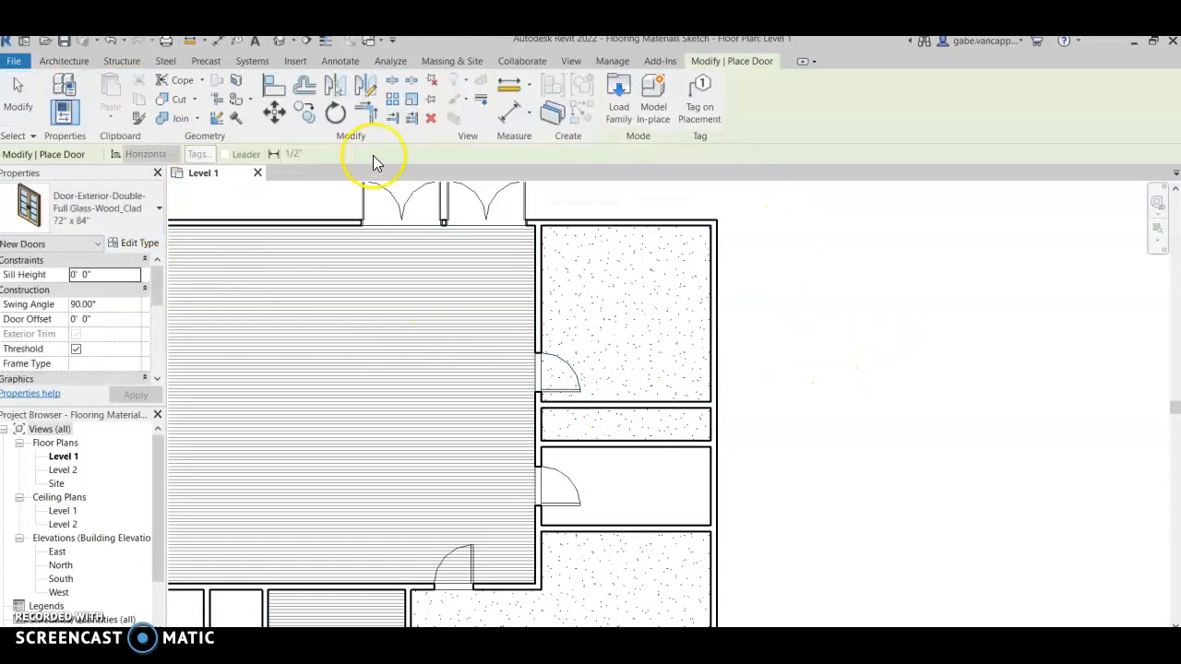
pyautogui.click(616, 102)
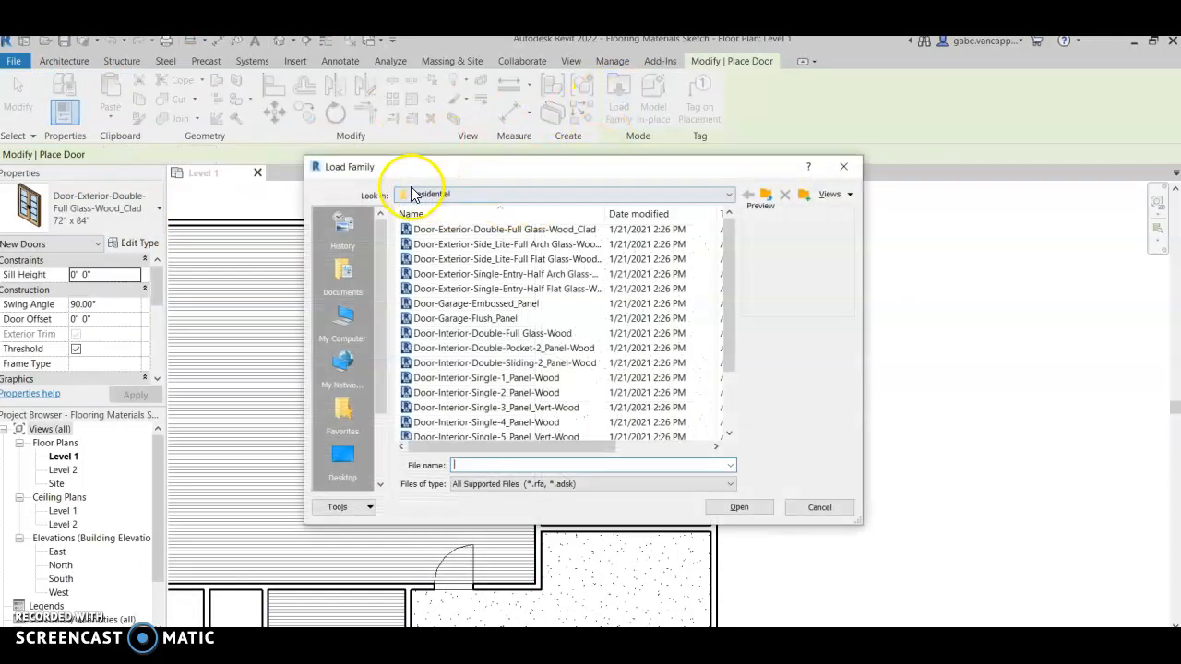
pyautogui.click(489, 306)
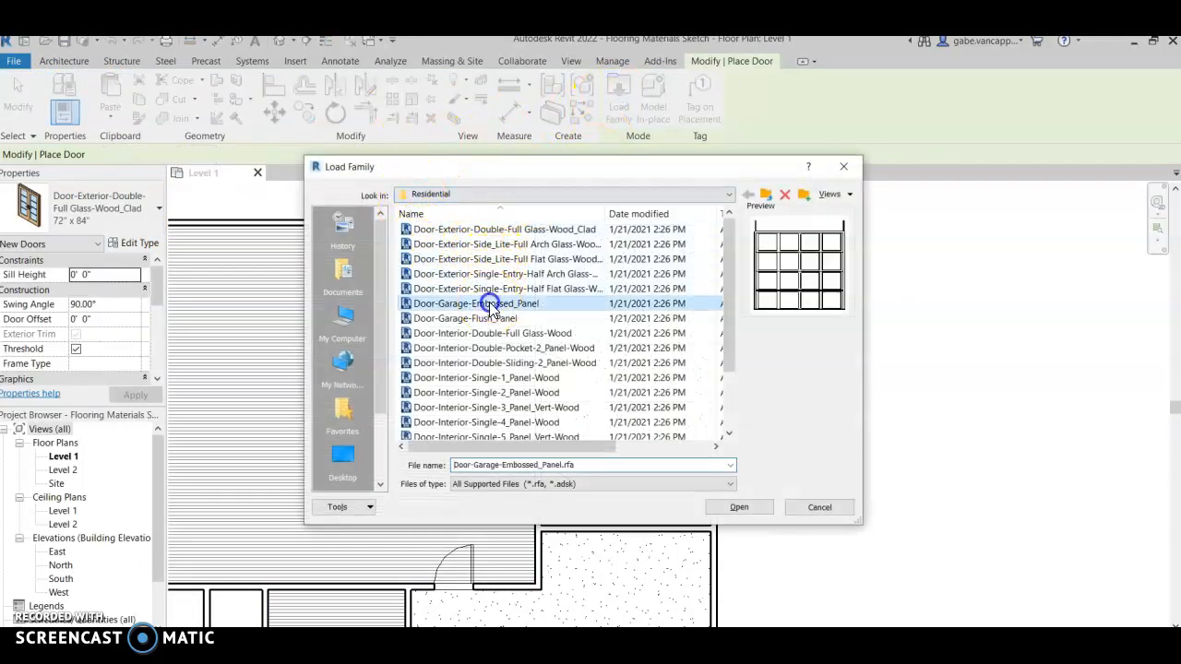
pyautogui.press('Down')
pyautogui.press('Down')
pyautogui.press('Down')
pyautogui.press('Up')
pyautogui.press('Up')
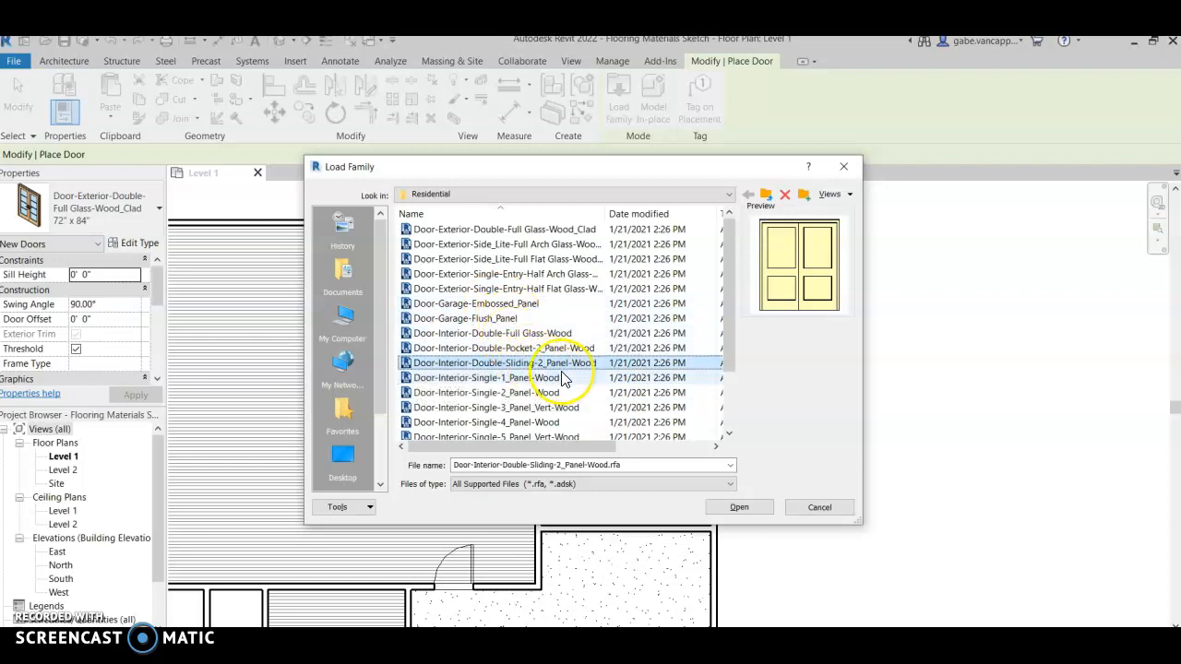
pyautogui.click(733, 507)
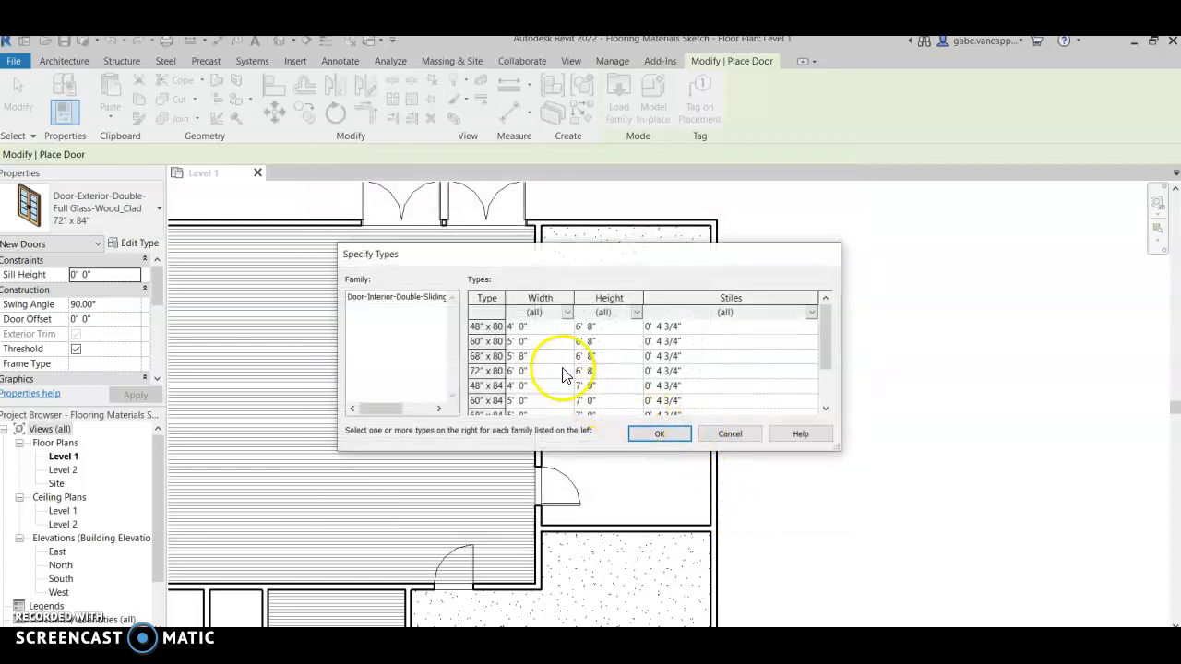
pyautogui.scroll(-1, 530, 388)
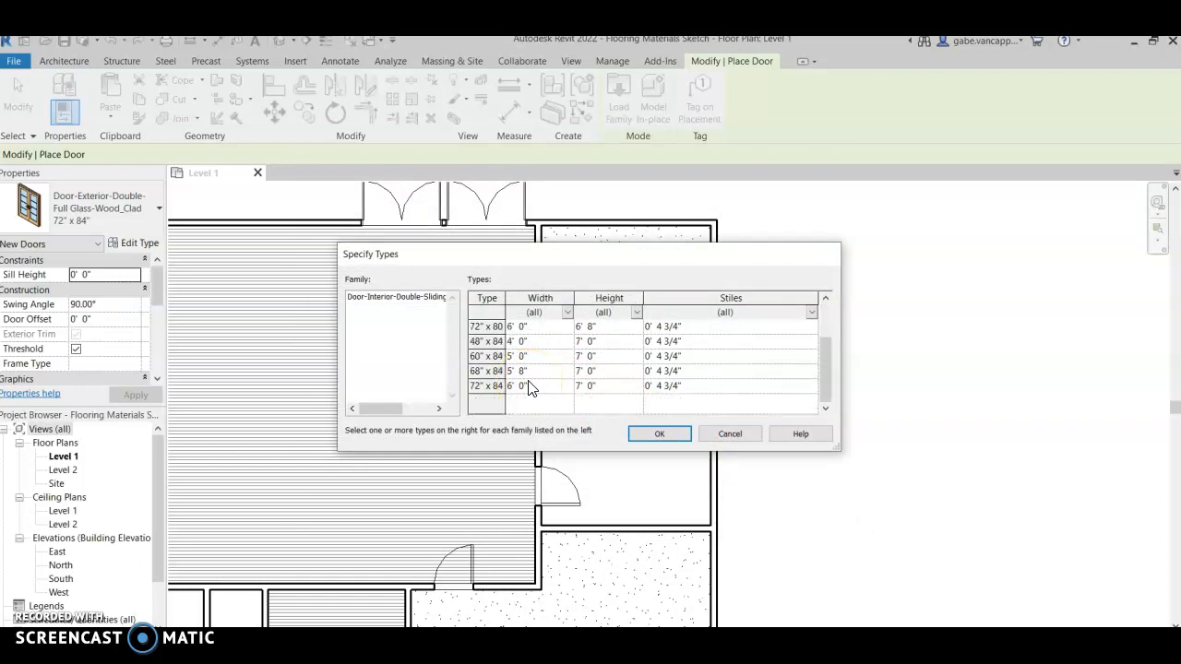
pyautogui.click(530, 387)
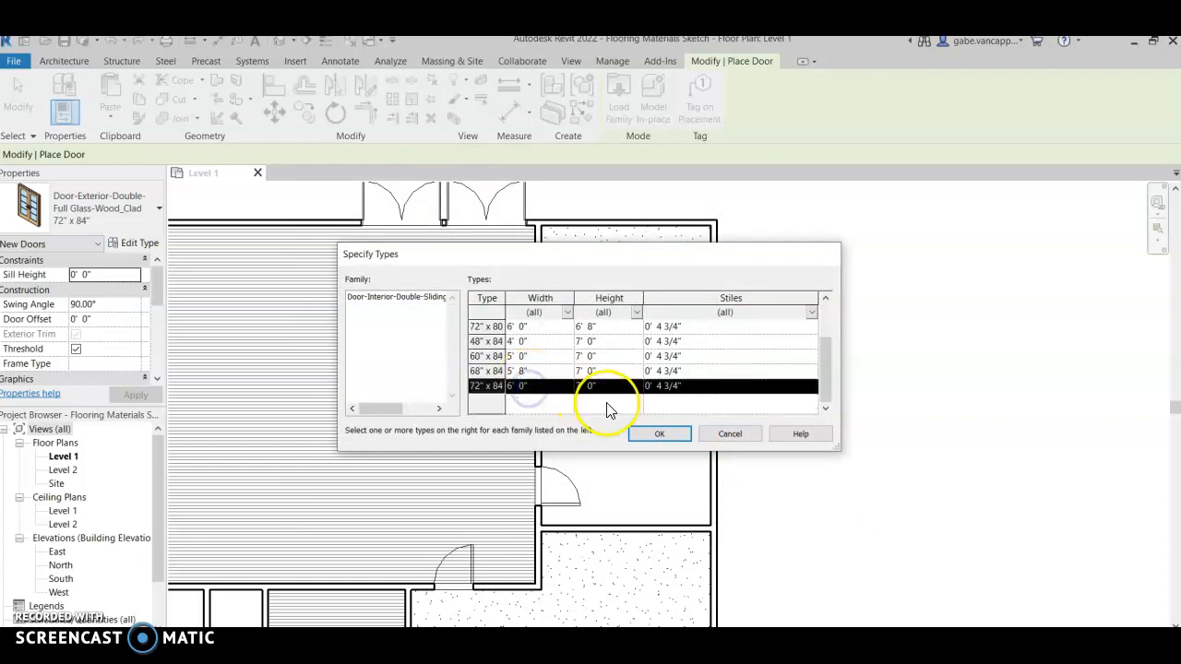
pyautogui.click(657, 434)
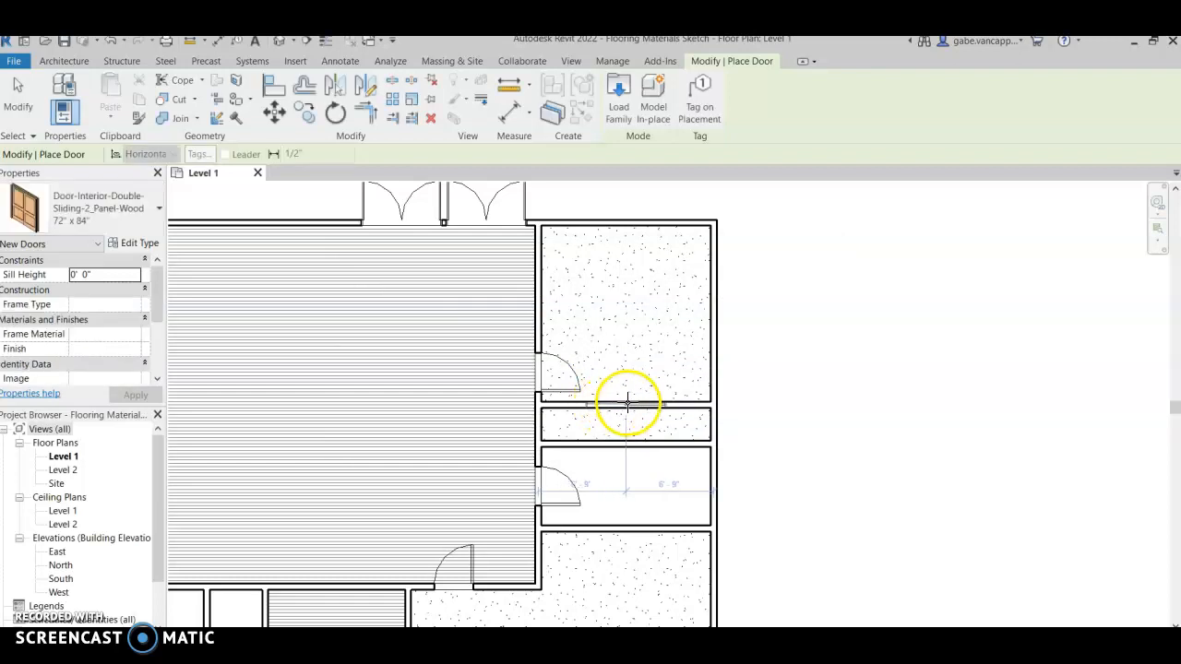
# - Place the 72" x 84" double sliding door centred in the upper-right room's closet wall and exit the door command
pyautogui.click(562, 384)
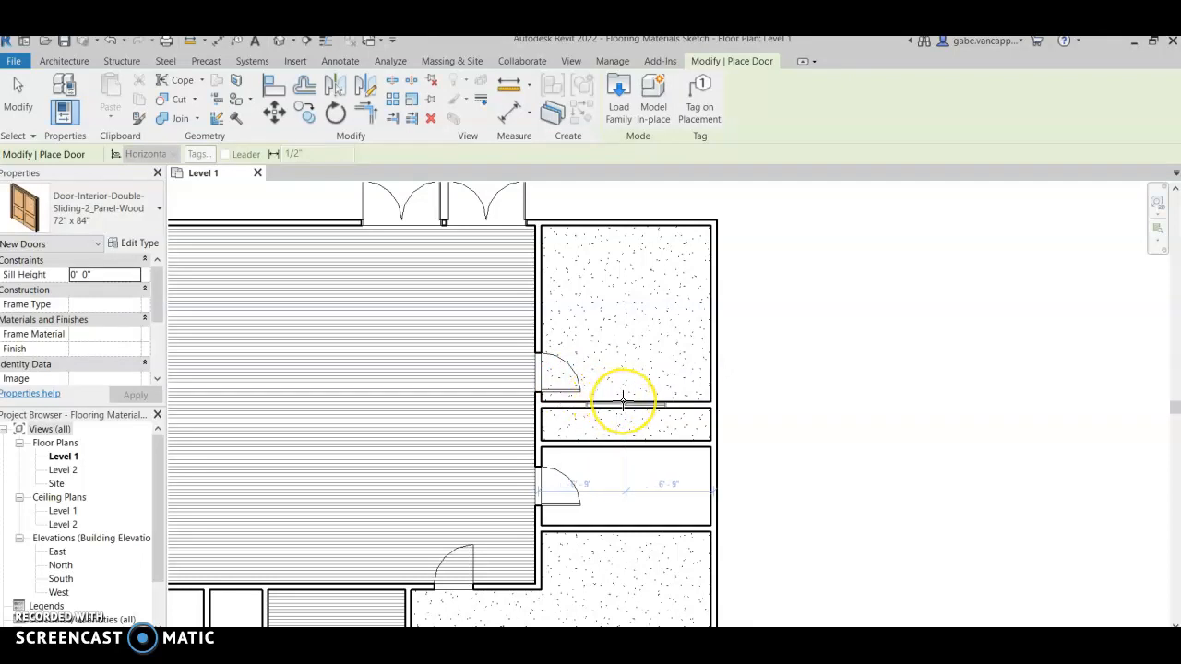
pyautogui.click(624, 402)
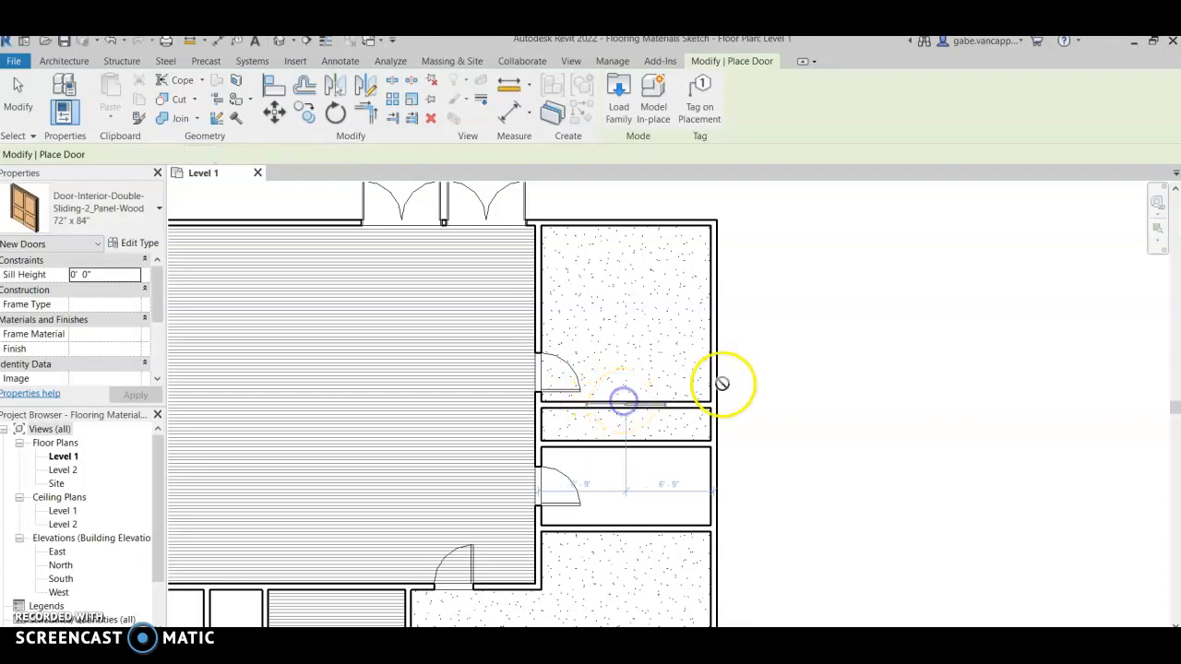
pyautogui.rightClick(783, 351)
pyautogui.click(814, 362)
pyautogui.rightClick(794, 340)
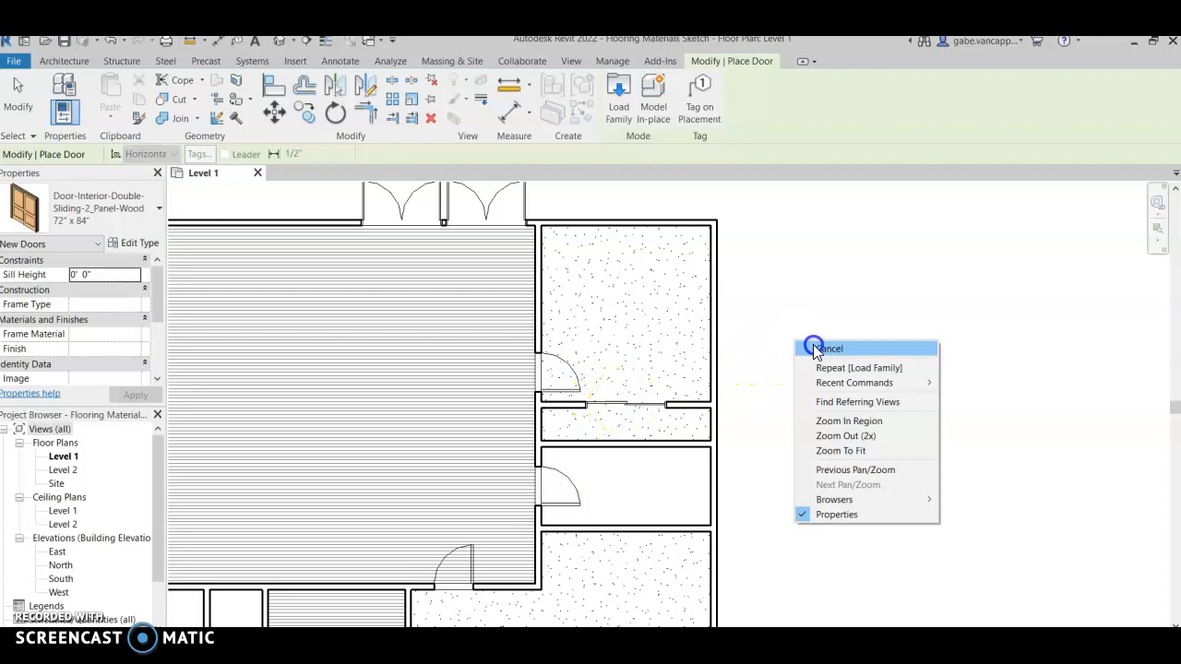
pyautogui.click(814, 344)
# - Bring the whole floor plan into view and save the project
pyautogui.scroll(-2, 764, 416)
pyautogui.moveTo(839, 501); pyautogui.dragTo(830, 434, button='middle')
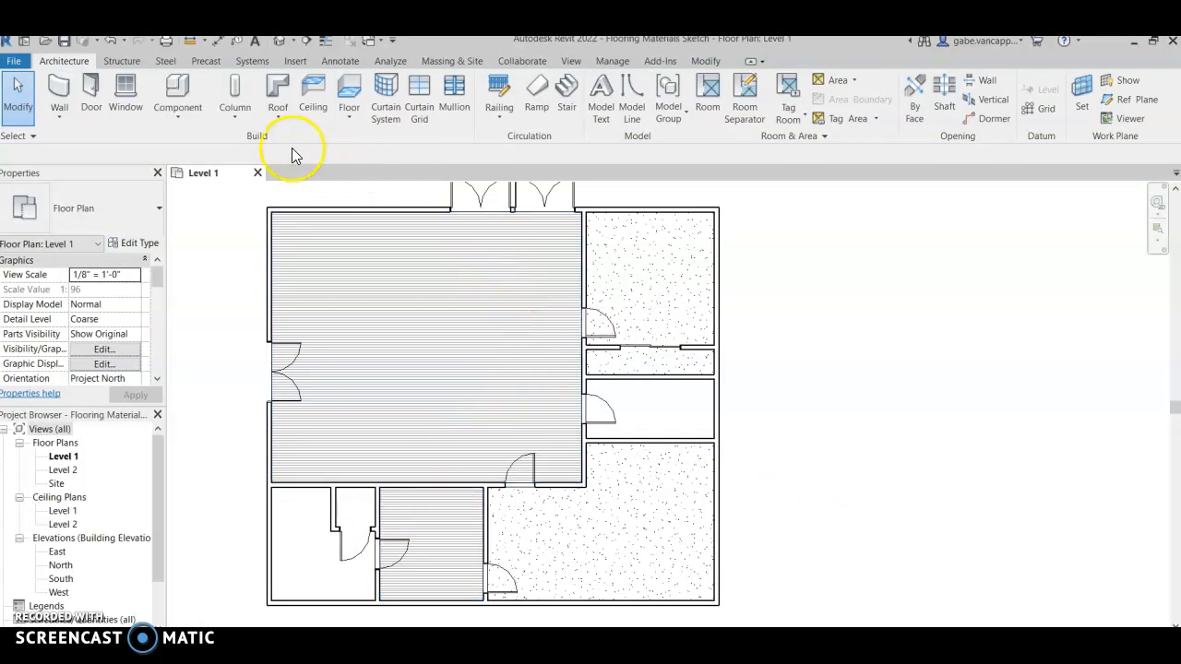
pyautogui.click(63, 43)
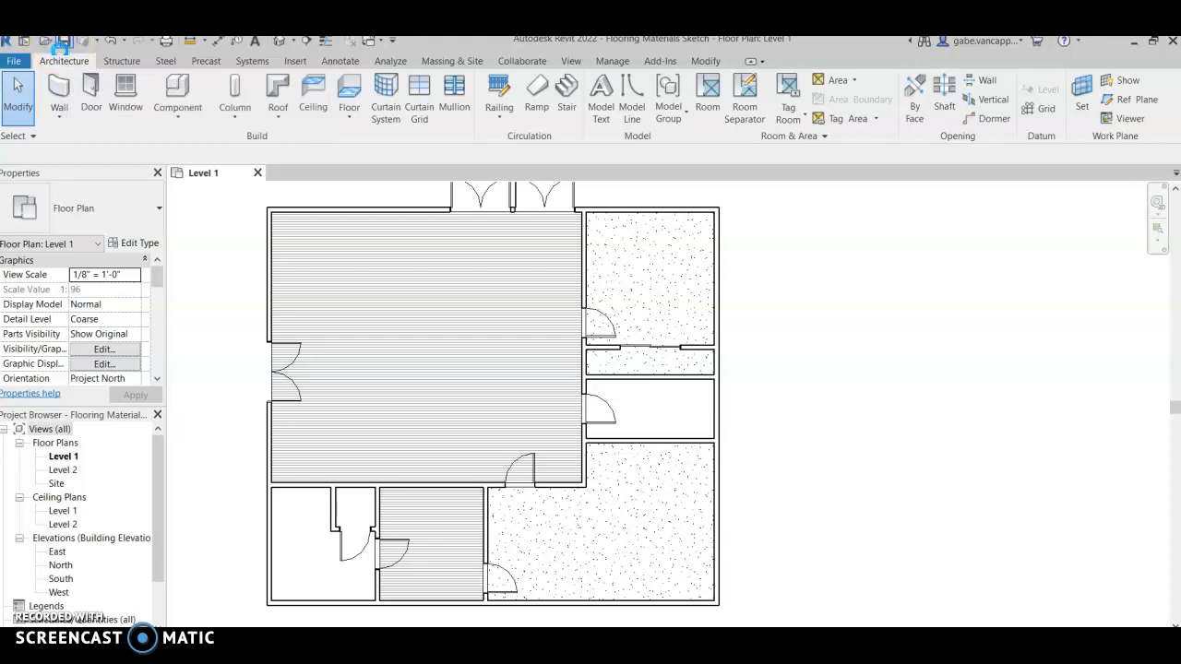
pyautogui.click(211, 428)
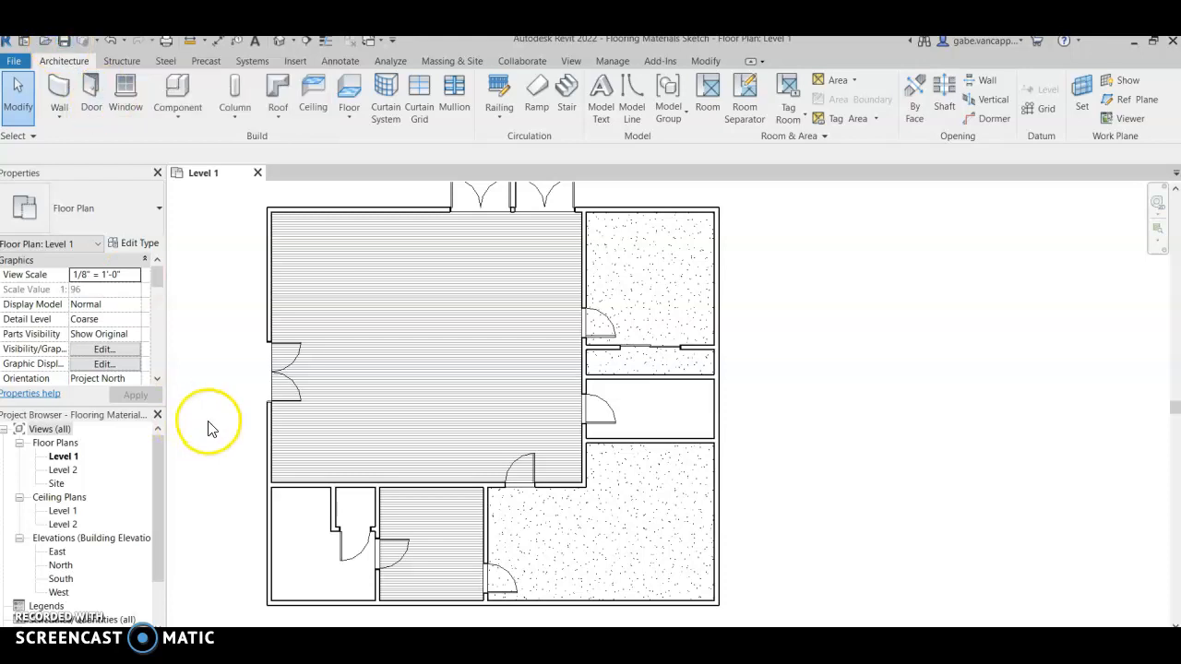